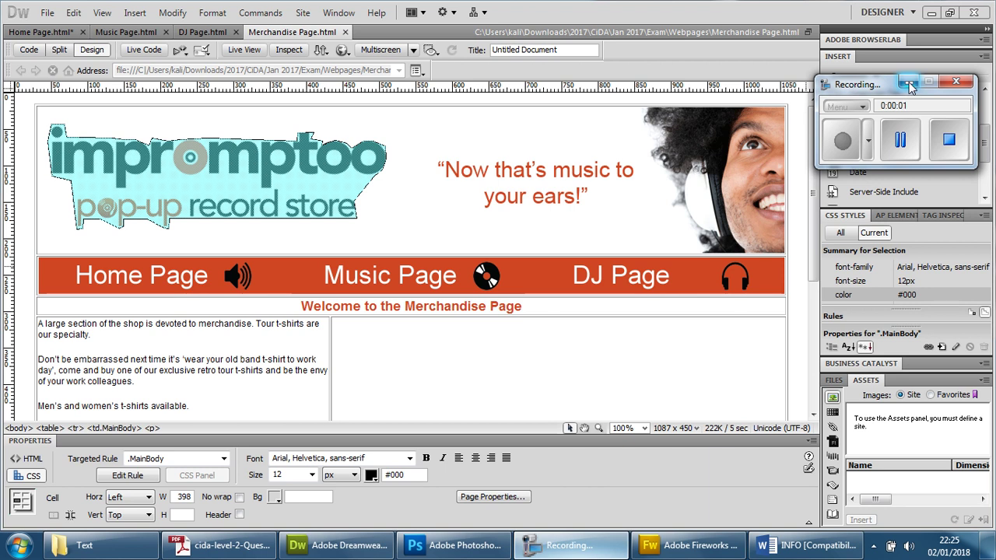
- Look over Home Page.html and Music Page.html, then bring up DJ Page.html with its dated DJ sets
{"action": "left_click", "coordinate": [909, 83]}
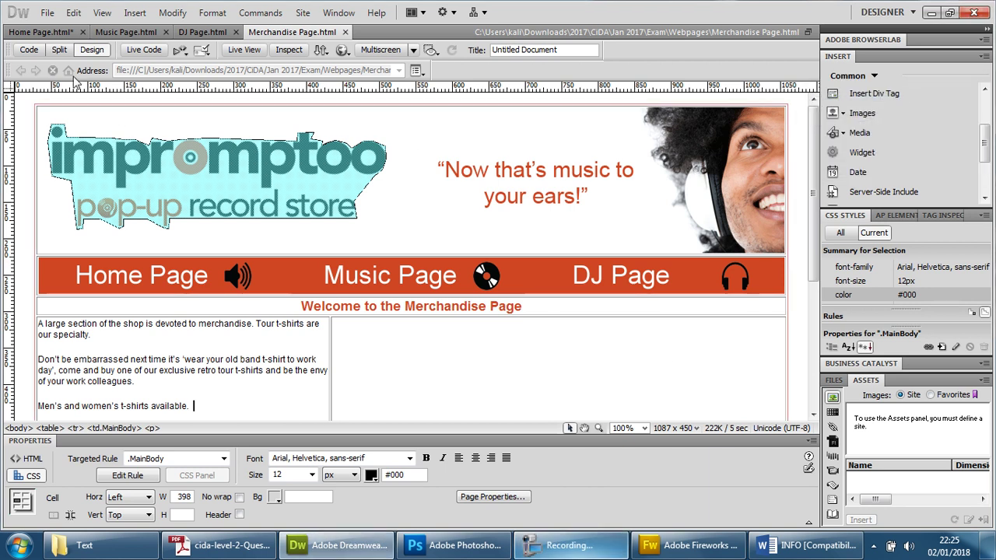
{"action": "left_click", "coordinate": [44, 32]}
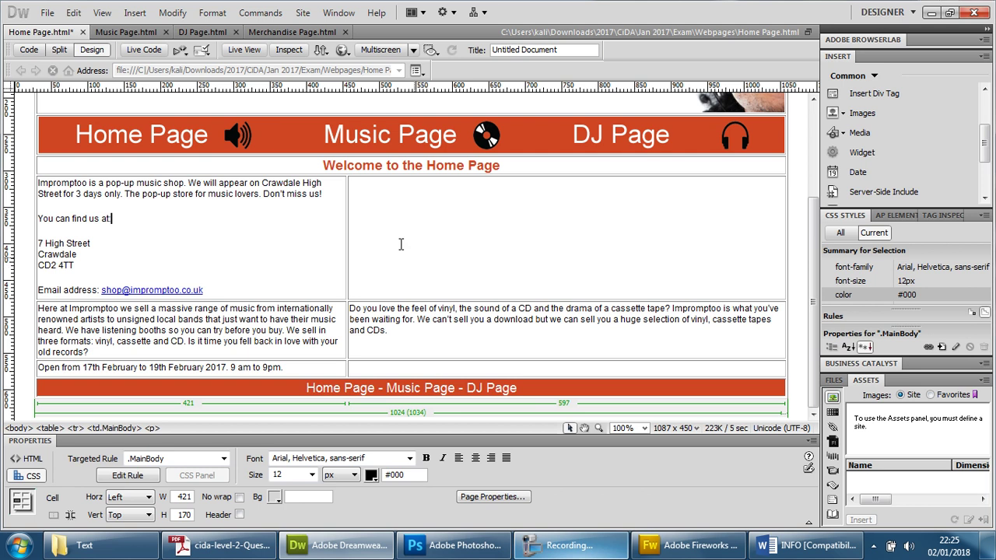
{"action": "type", "text": ":"}
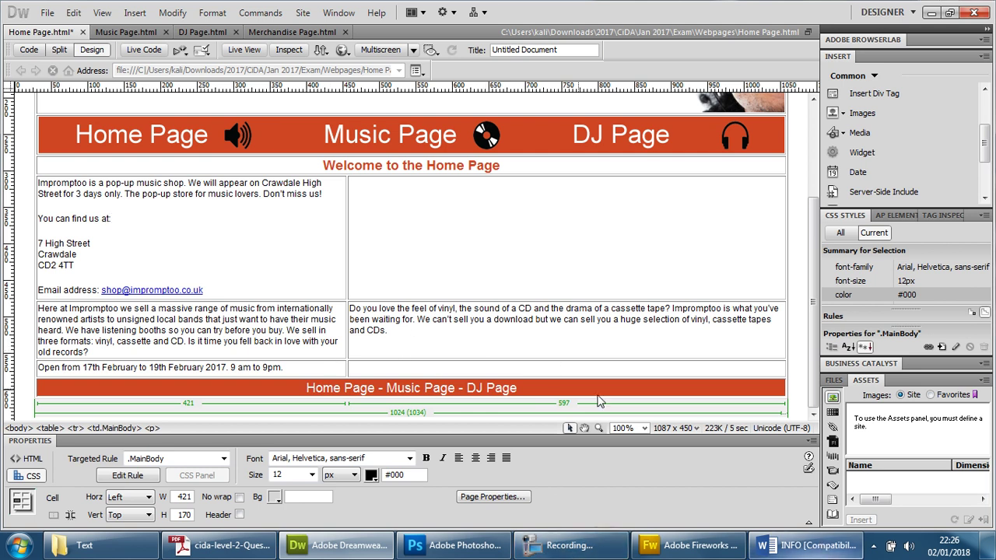
{"action": "left_click", "coordinate": [129, 33]}
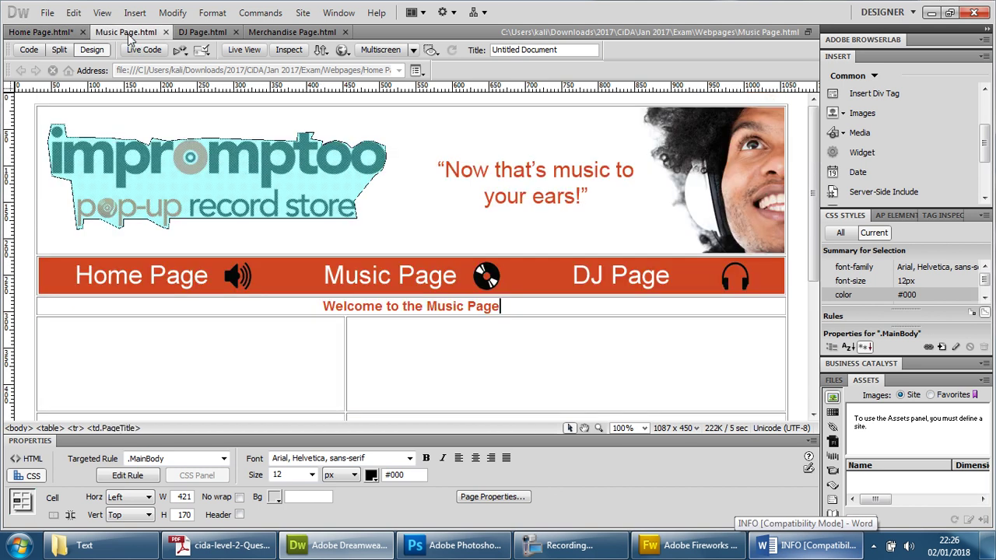
{"action": "scroll", "coordinate": [374, 335], "scroll_direction": "down", "scroll_amount": 1}
{"action": "scroll", "coordinate": [374, 335], "scroll_direction": "down", "scroll_amount": 3}
{"action": "scroll", "coordinate": [375, 334], "scroll_direction": "up", "scroll_amount": 4}
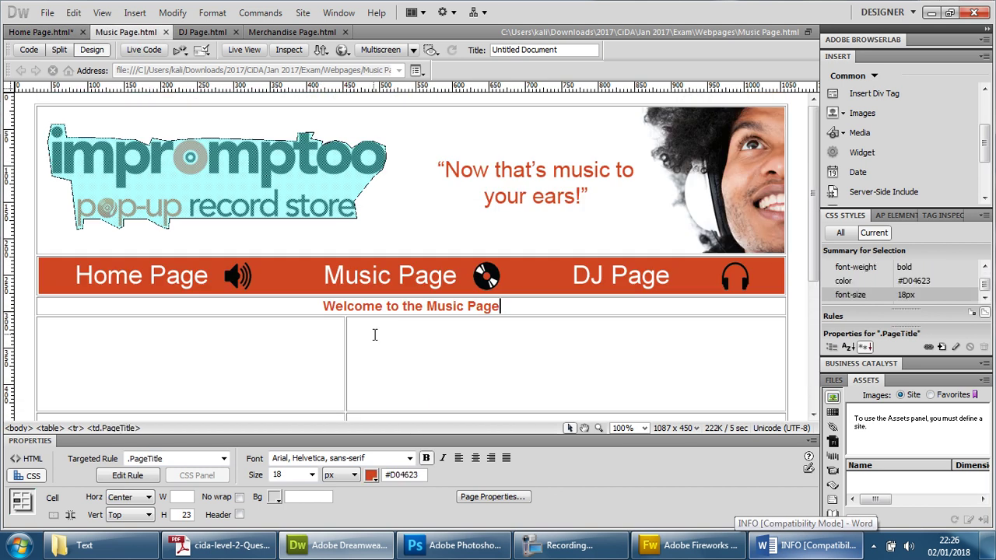
{"action": "left_click", "coordinate": [196, 36]}
{"action": "scroll", "coordinate": [406, 335], "scroll_direction": "down", "scroll_amount": 3}
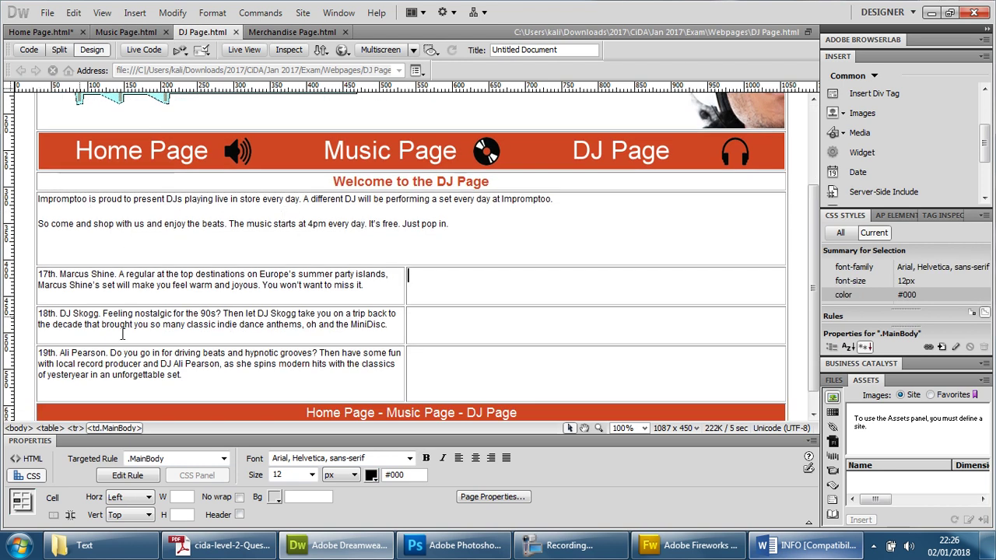
- On Home Page.html, append a colon to 'You can find us at' above the address
{"action": "left_click", "coordinate": [456, 246]}
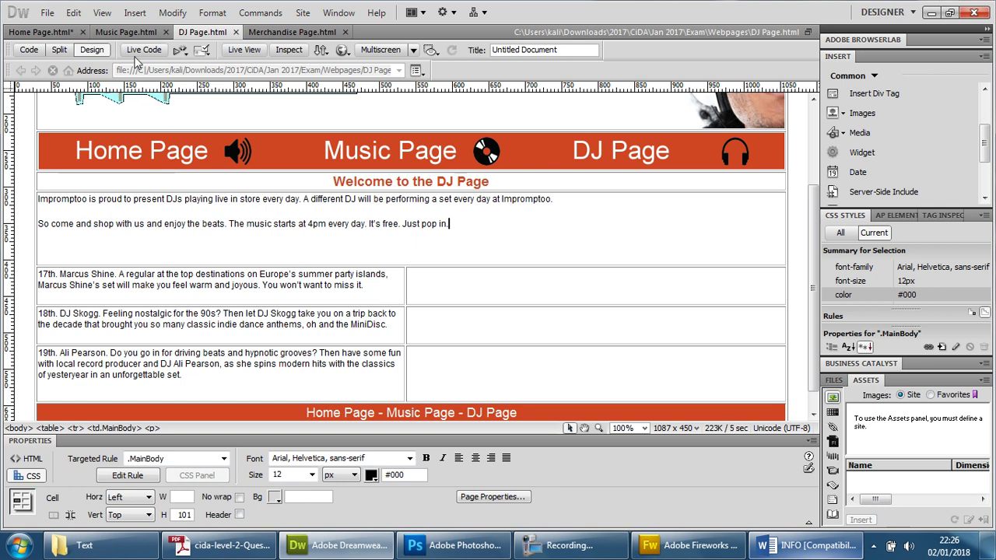
{"action": "left_click", "coordinate": [40, 32]}
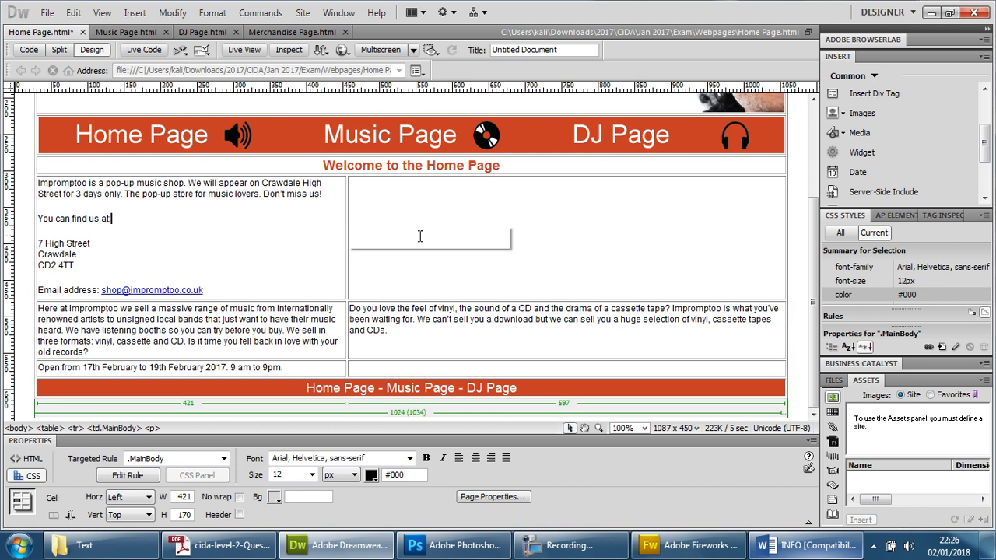
{"action": "scroll", "coordinate": [423, 238], "scroll_direction": "up", "scroll_amount": 3}
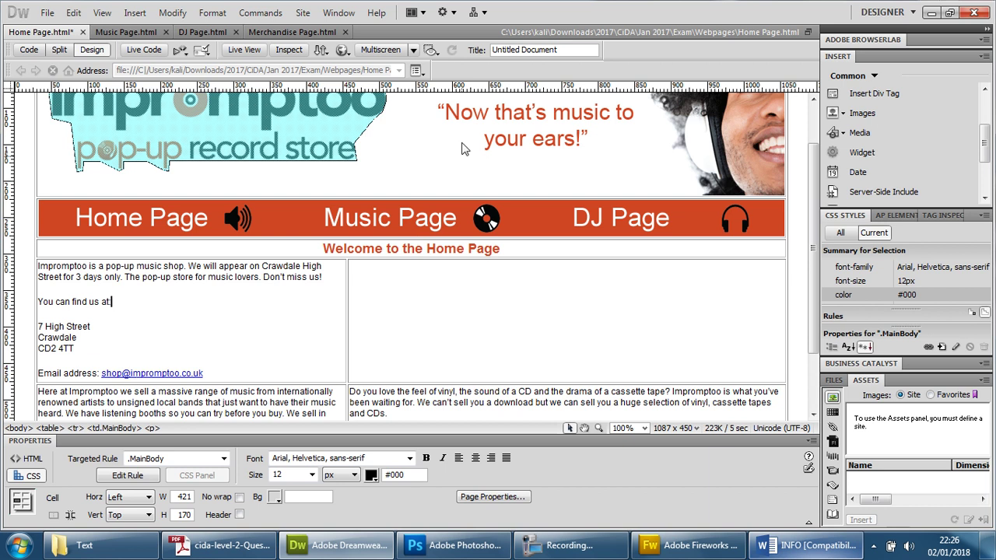
{"action": "scroll", "coordinate": [433, 389], "scroll_direction": "down", "scroll_amount": 1}
{"action": "scroll", "coordinate": [433, 391], "scroll_direction": "up", "scroll_amount": 3}
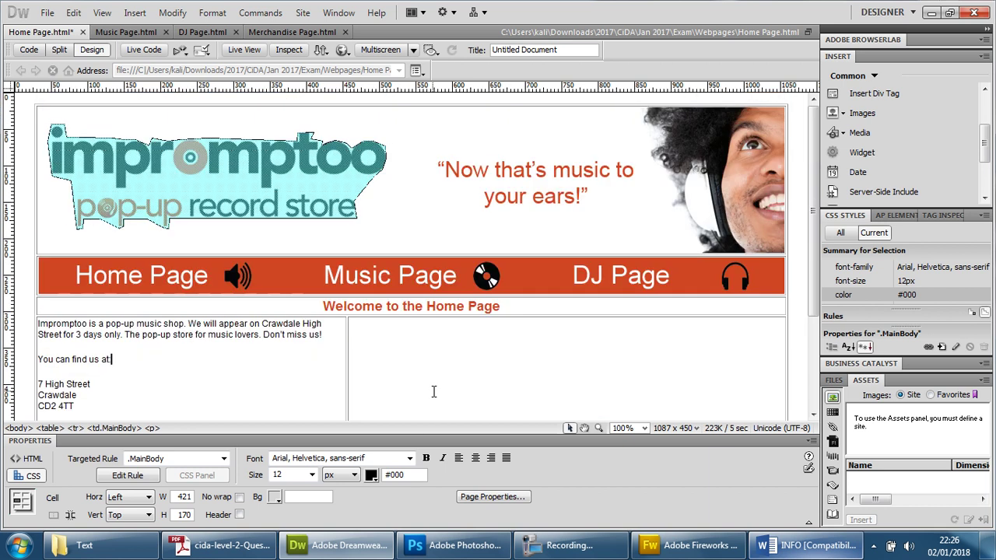
{"action": "type", "text": ":"}
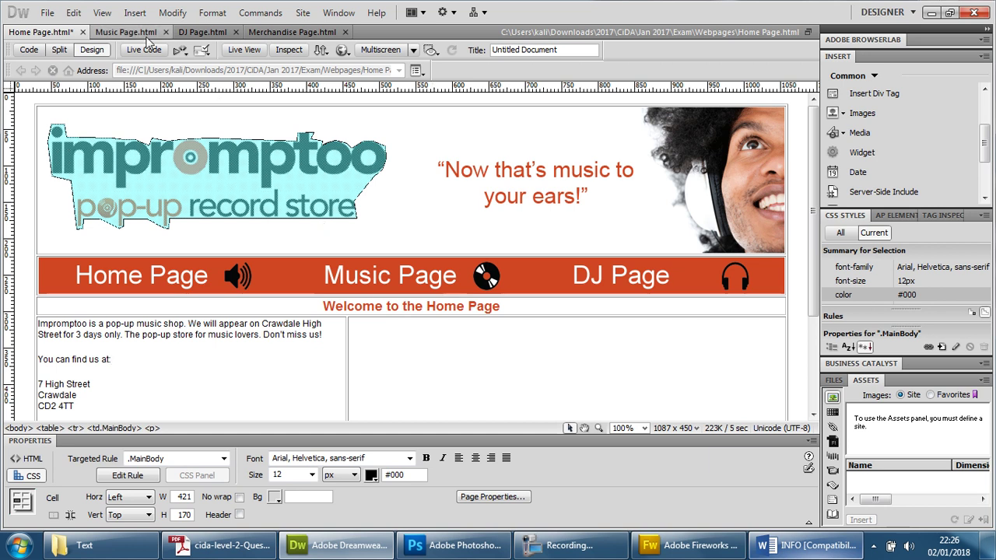
{"action": "scroll", "coordinate": [141, 341], "scroll_direction": "down", "scroll_amount": 2}
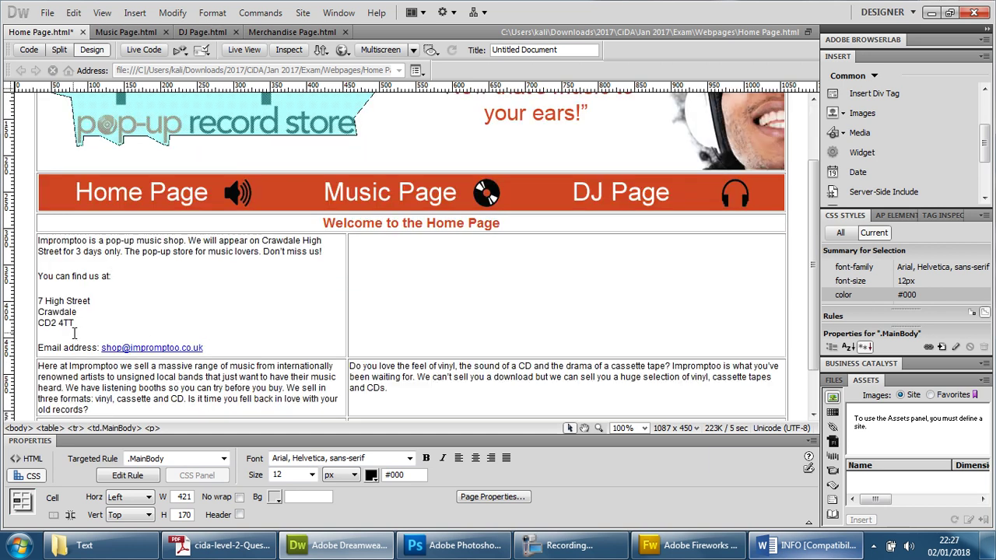
- Format the three Home Page address lines as an unordered bulleted list via Format > List
{"action": "left_click_drag", "start_coordinate": [74, 327], "coordinate": [38, 300]}
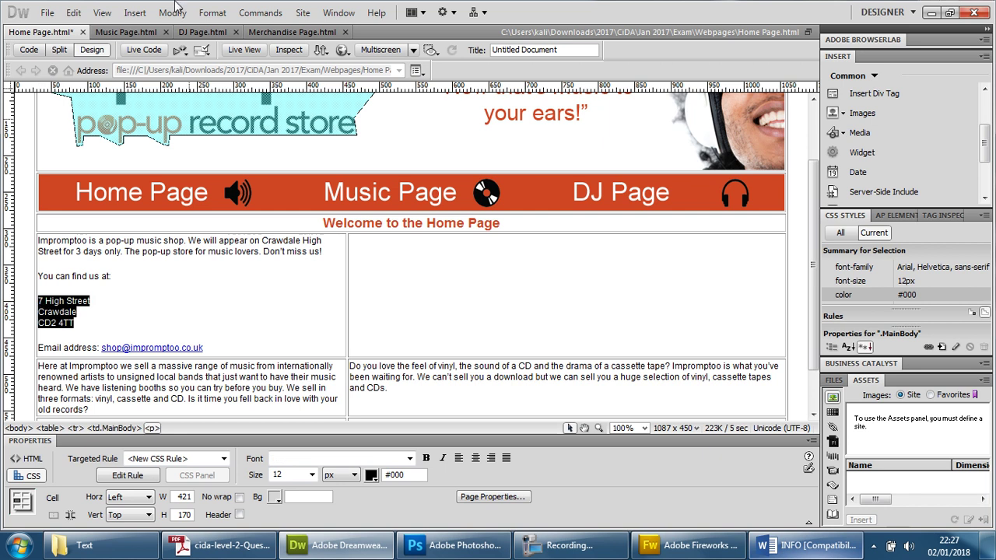
{"action": "left_click", "coordinate": [212, 12]}
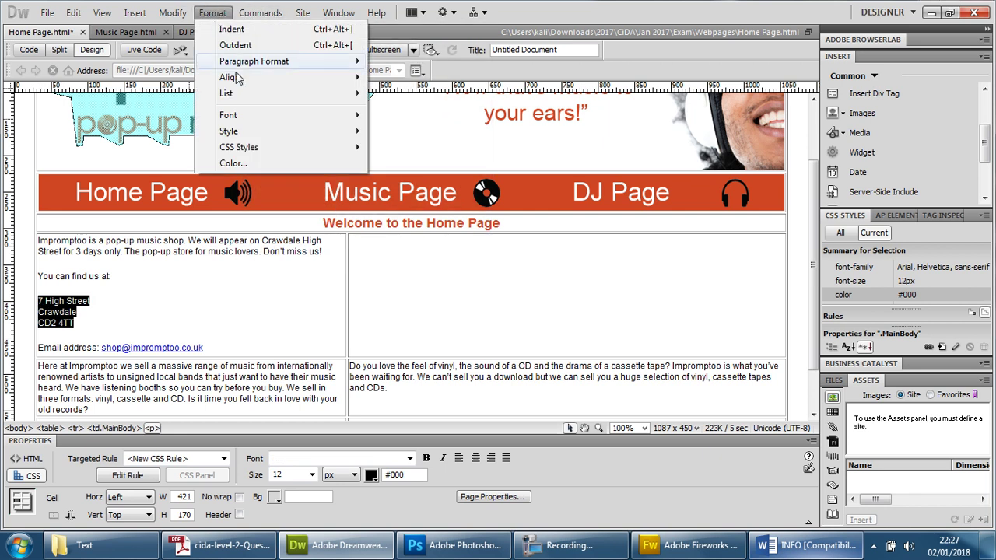
{"action": "mouse_move", "coordinate": [238, 94]}
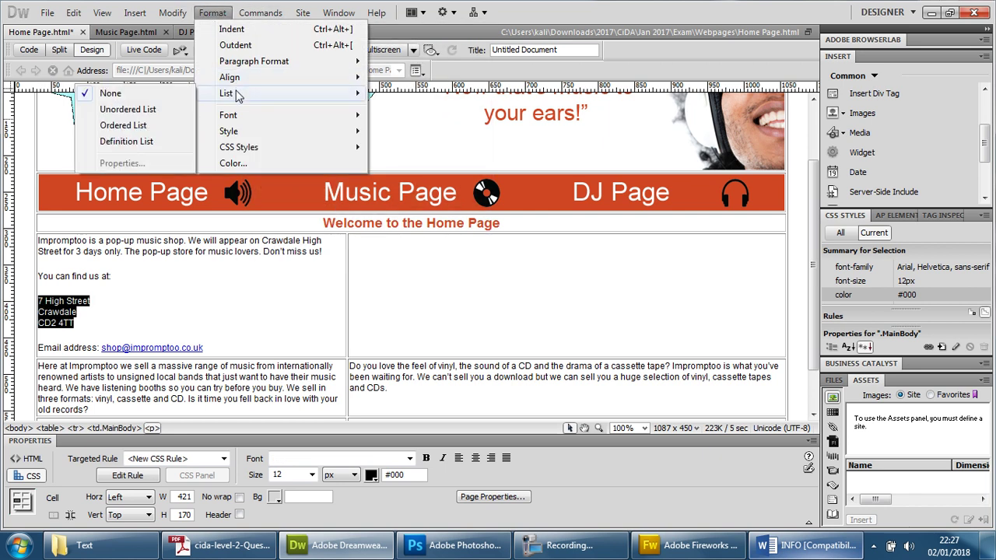
{"action": "left_click", "coordinate": [145, 112]}
{"action": "left_click", "coordinate": [132, 315]}
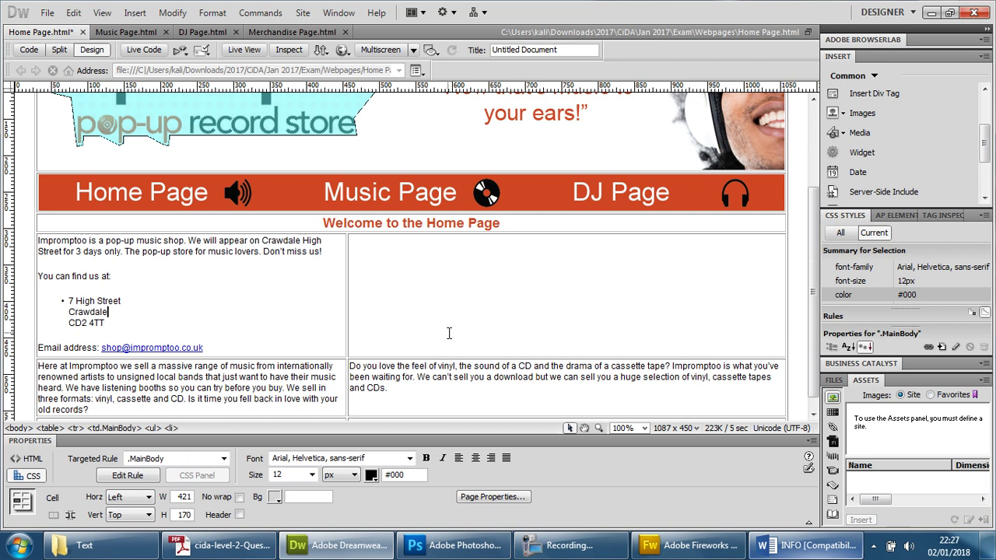
{"action": "scroll", "coordinate": [449, 332], "scroll_direction": "down", "scroll_amount": 1}
{"action": "scroll", "coordinate": [449, 334], "scroll_direction": "up", "scroll_amount": 3}
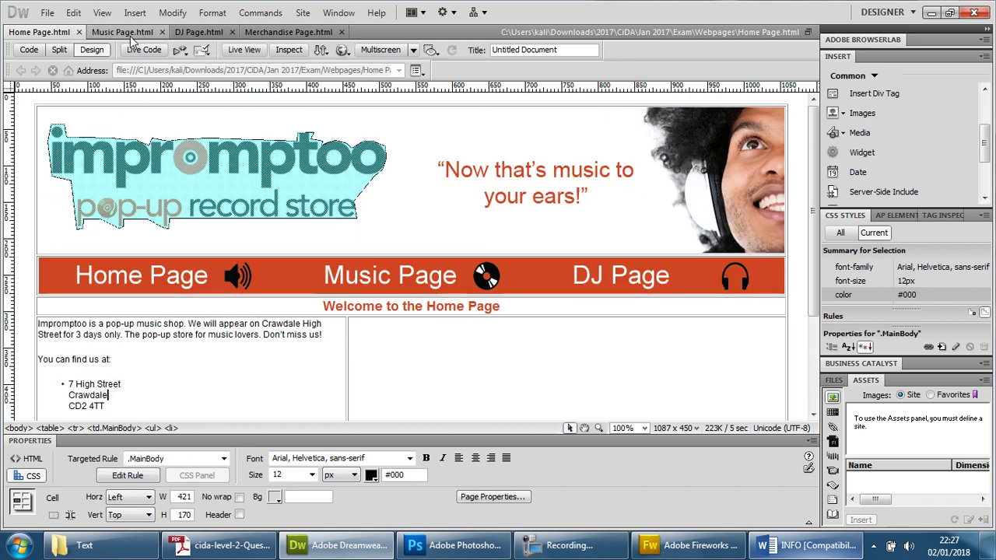
- Save Home Page.html, then bring up Merchandise Page.html scrolled to the email-order line
{"action": "key", "text": "ctrl+s"}
{"action": "left_click", "coordinate": [205, 35]}
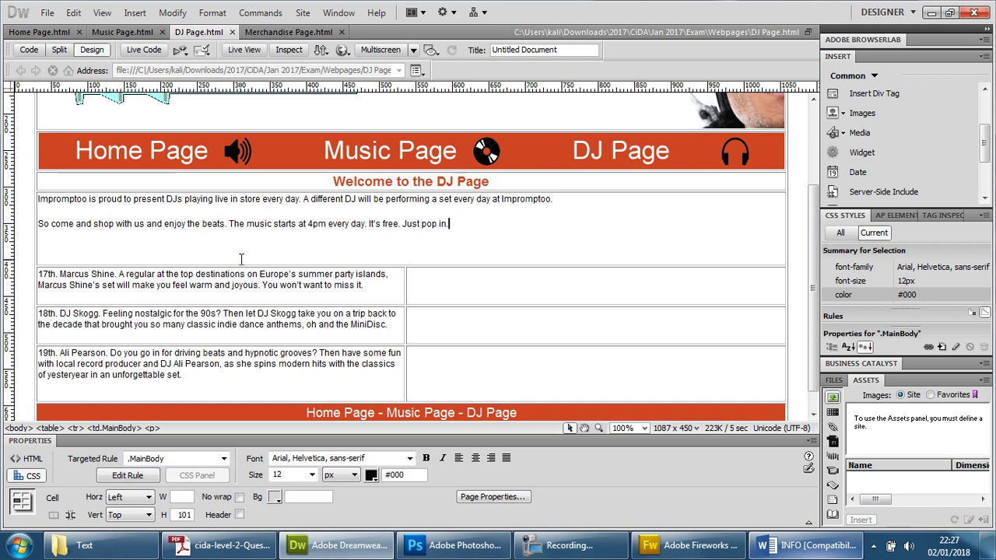
{"action": "left_click", "coordinate": [294, 35]}
{"action": "scroll", "coordinate": [158, 312], "scroll_direction": "down", "scroll_amount": 3}
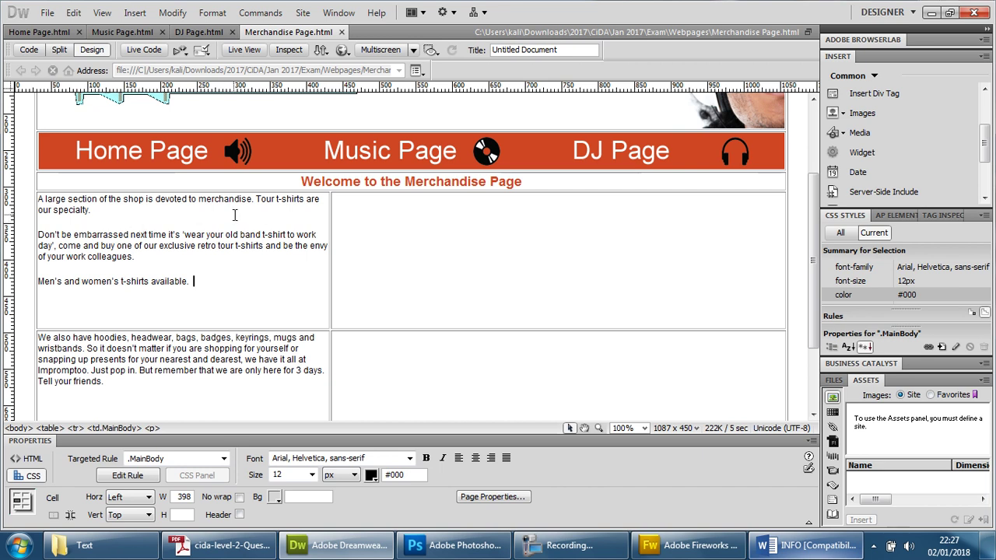
{"action": "scroll", "coordinate": [197, 283], "scroll_direction": "down", "scroll_amount": 3}
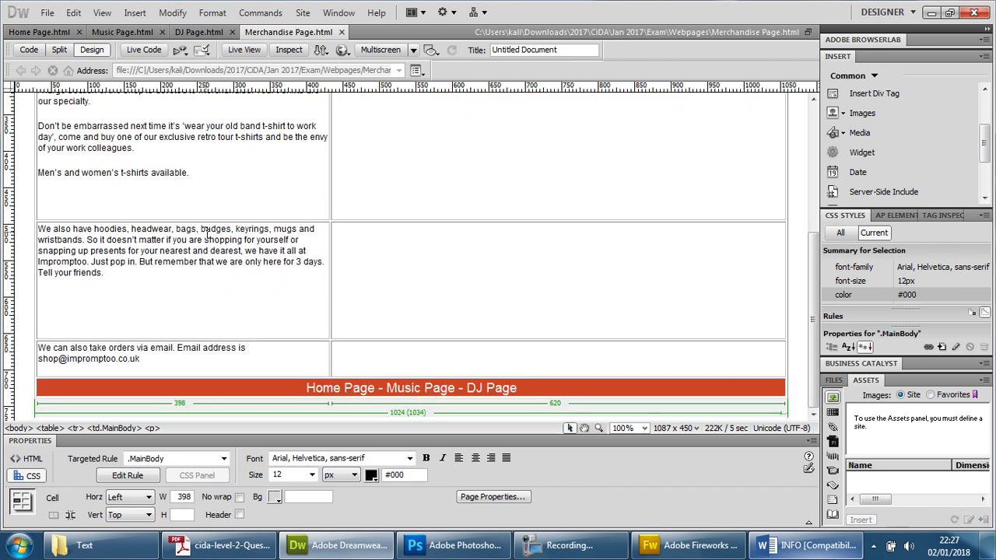
- Turn the shop's email address on Merchandise Page.html into an email link with Insert > Email Link
{"action": "left_click_drag", "start_coordinate": [141, 358], "coordinate": [38, 364]}
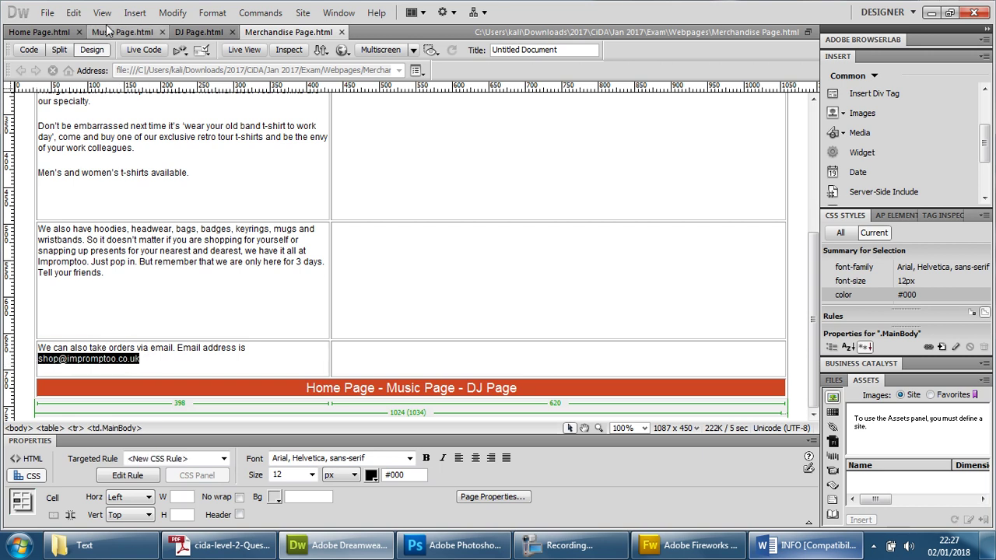
{"action": "left_click", "coordinate": [135, 14]}
{"action": "left_click", "coordinate": [164, 207]}
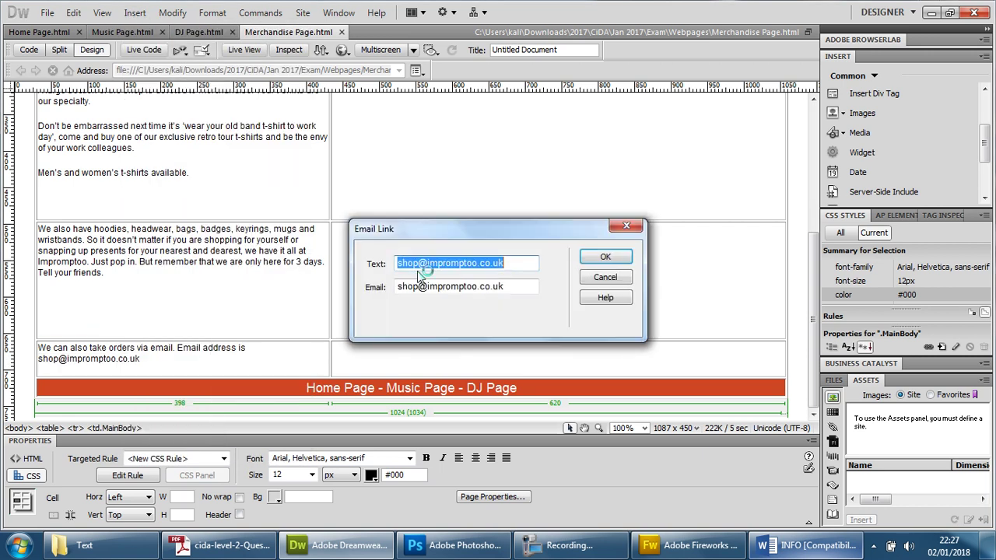
{"action": "left_click", "coordinate": [608, 257]}
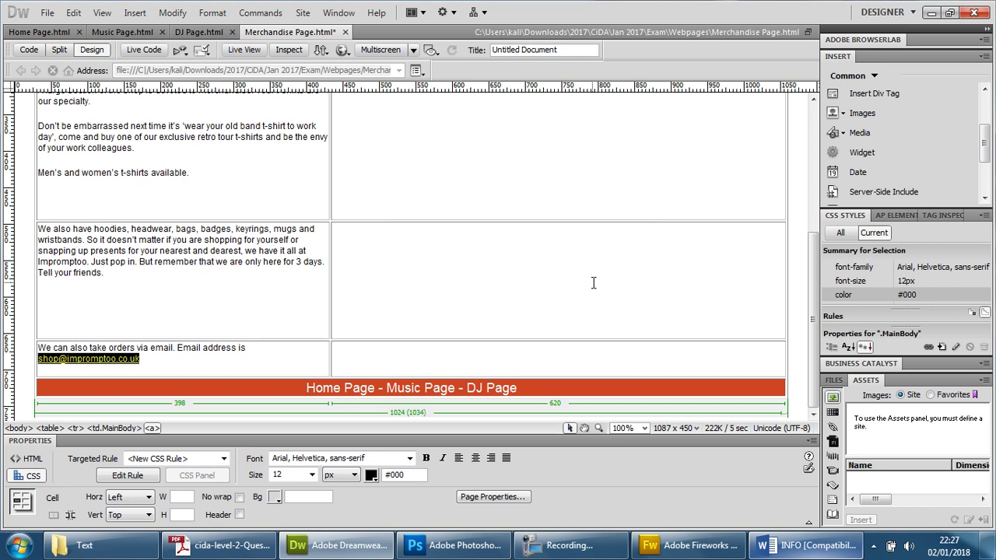
{"action": "scroll", "coordinate": [583, 282], "scroll_direction": "up", "scroll_amount": 5}
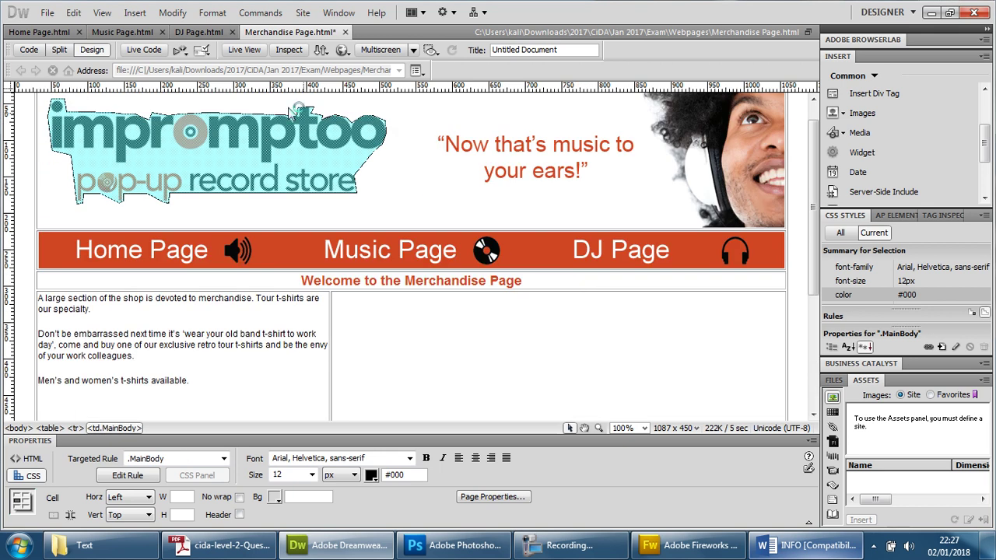
- Flip between Music Page.html and Home Page.html, settling on Music Page.html
{"action": "left_click", "coordinate": [122, 32]}
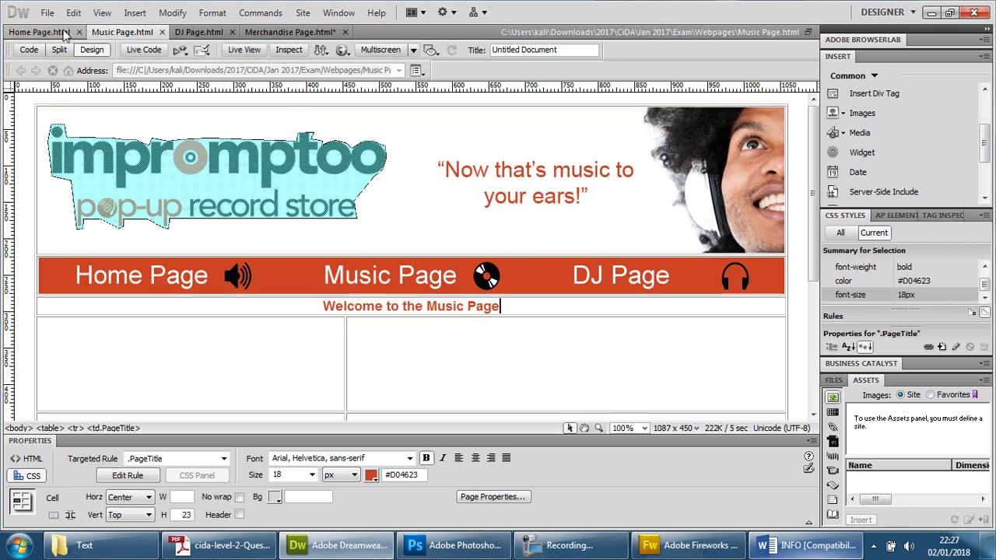
{"action": "left_click", "coordinate": [39, 31]}
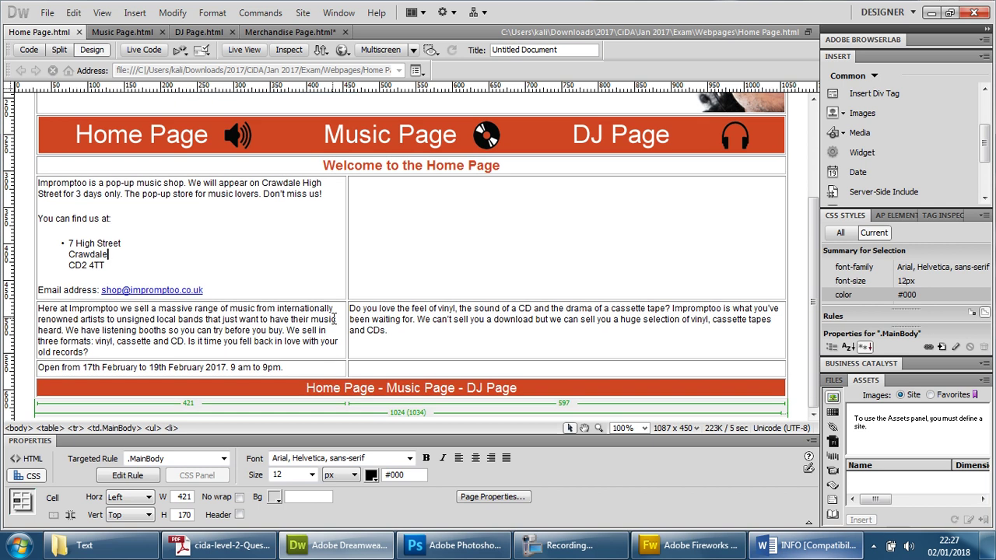
{"action": "scroll", "coordinate": [331, 97], "scroll_direction": "up", "scroll_amount": 3}
{"action": "left_click", "coordinate": [134, 33]}
{"action": "scroll", "coordinate": [322, 257], "scroll_direction": "down", "scroll_amount": 3}
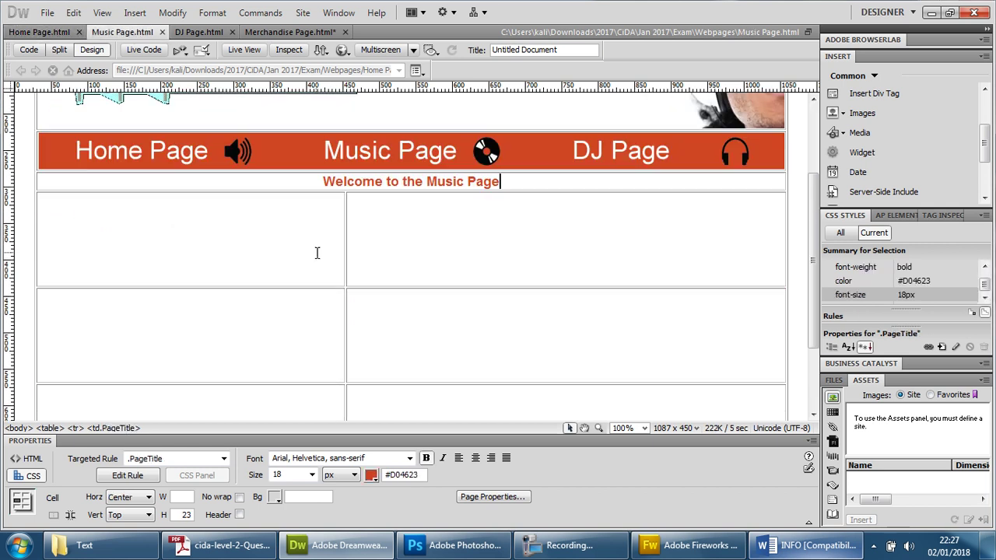
{"action": "scroll", "coordinate": [318, 252], "scroll_direction": "up", "scroll_amount": 2}
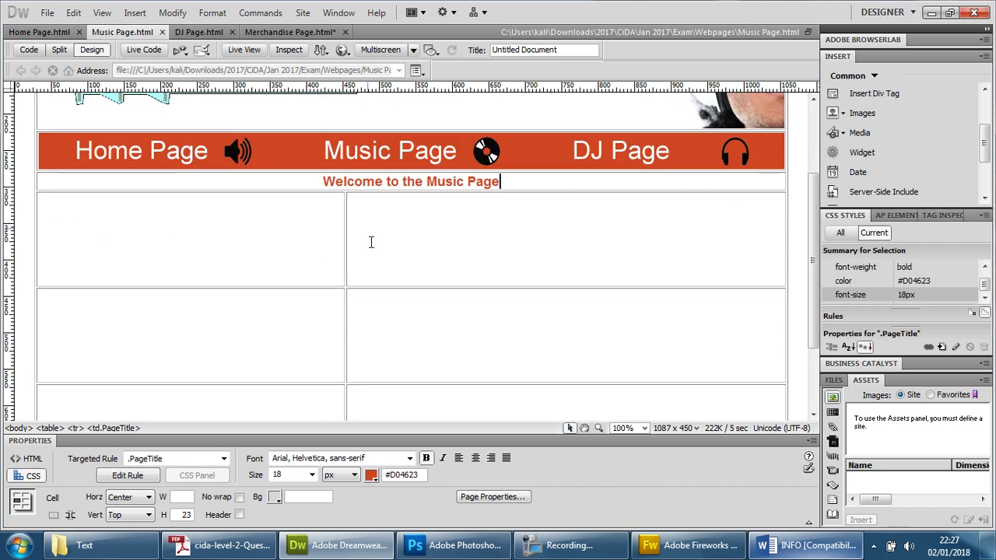
- In the INFO document, add a blank line after the Jazz Resource paragraph ending 'the big time.'
{"action": "left_click", "coordinate": [809, 545]}
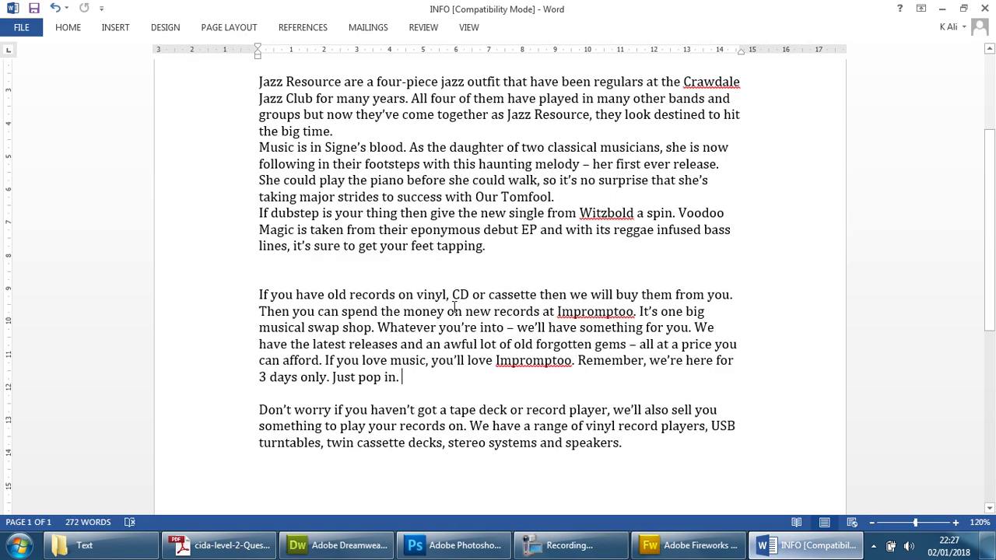
{"action": "scroll", "coordinate": [441, 299], "scroll_direction": "up", "scroll_amount": 2}
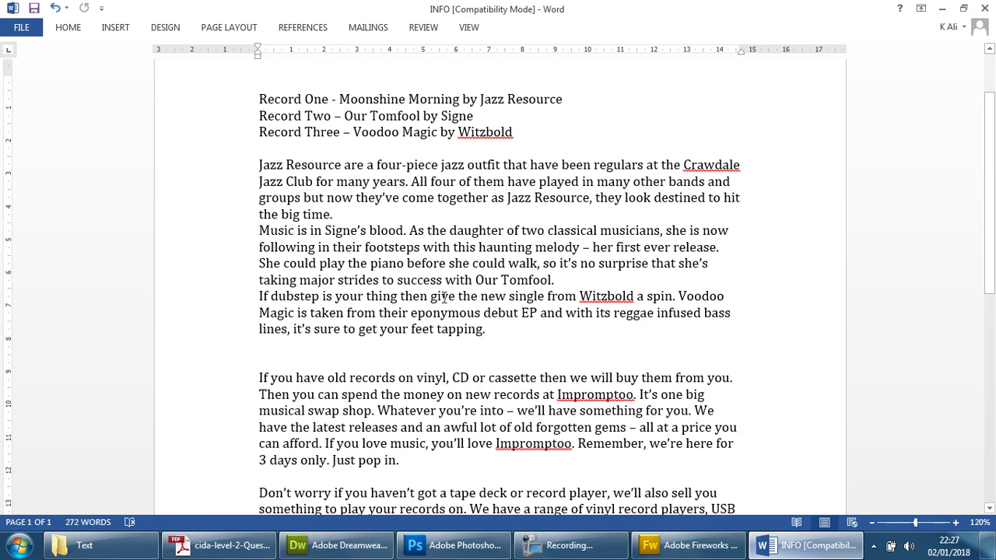
{"action": "left_click", "coordinate": [515, 132], "text": "shift"}
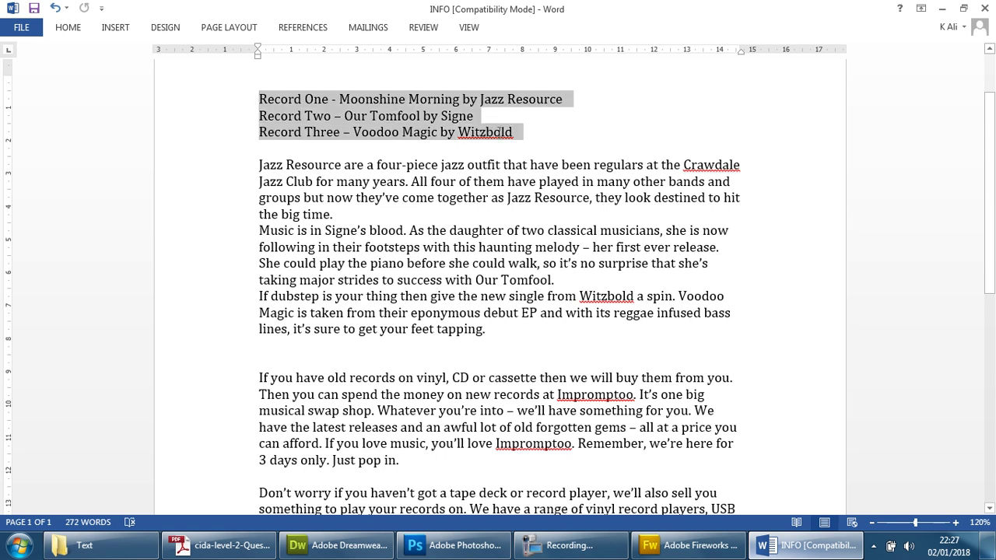
{"action": "left_click", "coordinate": [259, 165]}
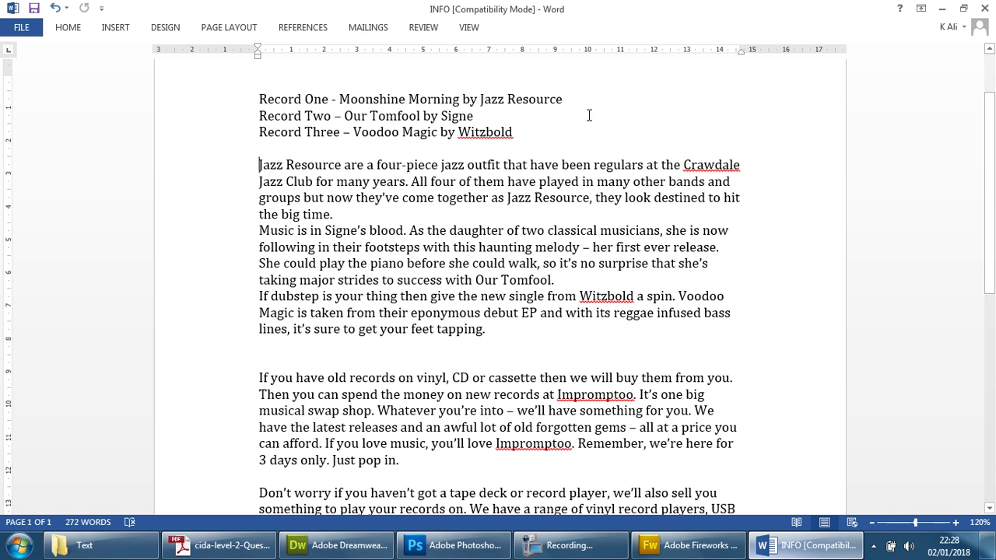
{"action": "left_click_drag", "start_coordinate": [480, 99], "coordinate": [562, 99]}
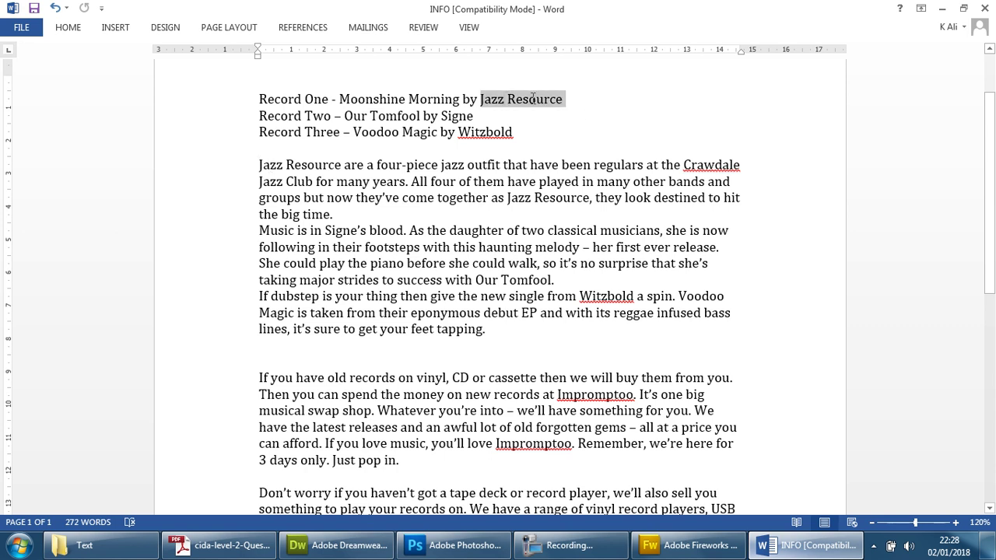
{"action": "left_click", "coordinate": [364, 211]}
{"action": "key", "text": "Return"}
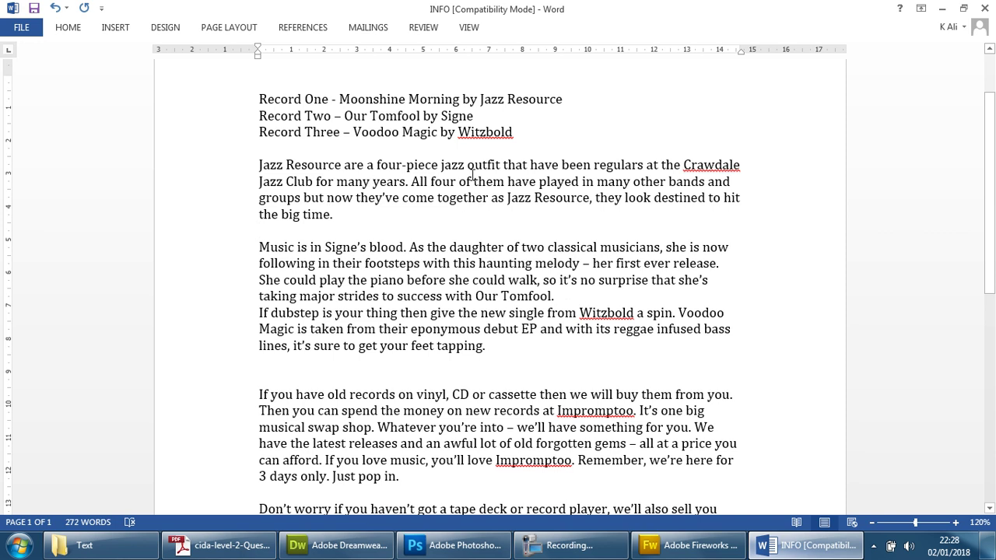
- Add a blank line after 'Our Tomfool.' to separate the Signe and dubstep paragraphs
{"action": "double_click", "coordinate": [545, 100]}
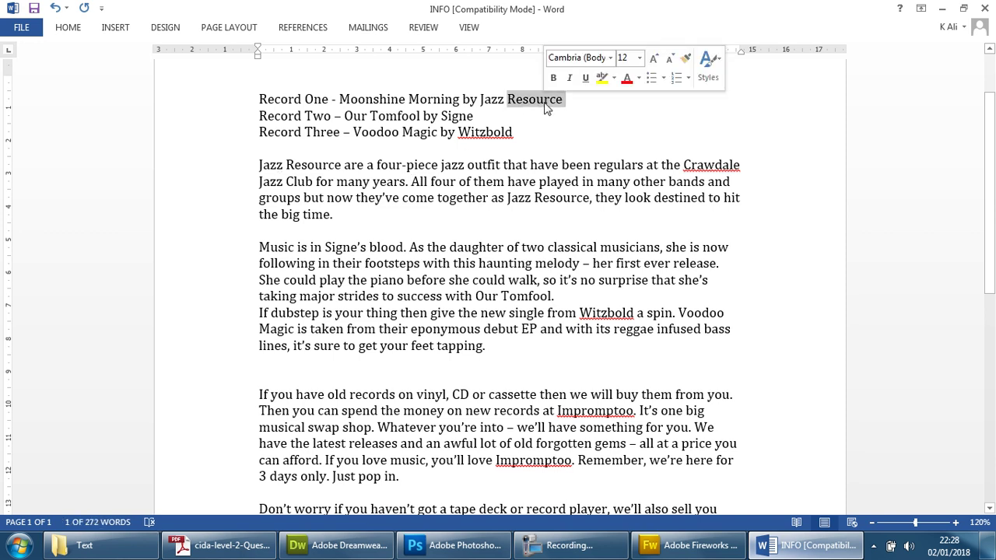
{"action": "double_click", "coordinate": [344, 247]}
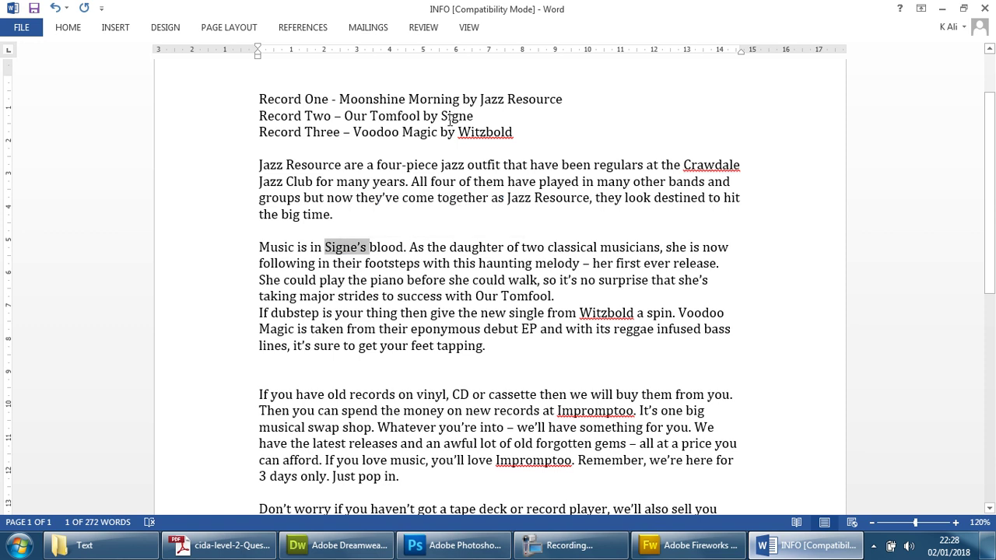
{"action": "double_click", "coordinate": [449, 116]}
{"action": "left_click", "coordinate": [578, 297]}
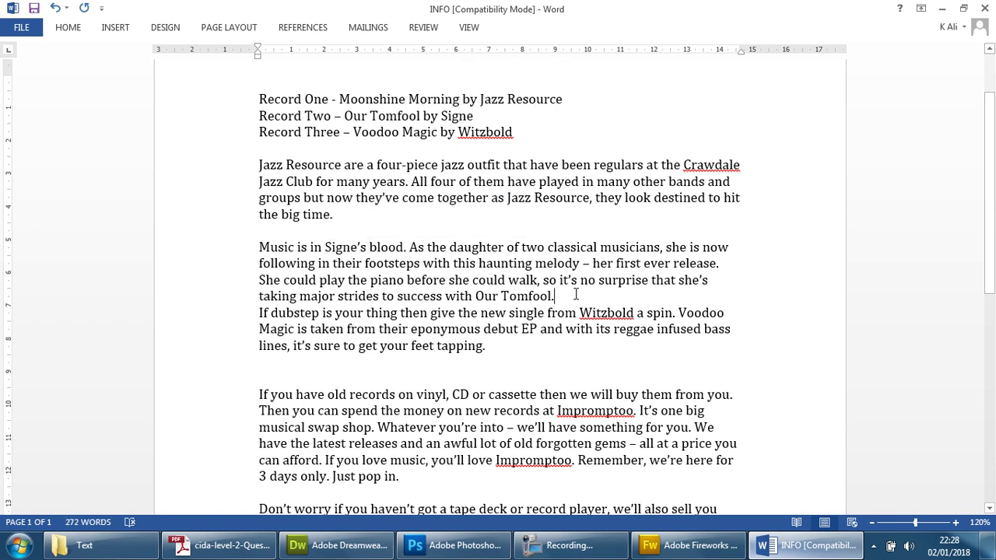
{"action": "key", "text": "Return"}
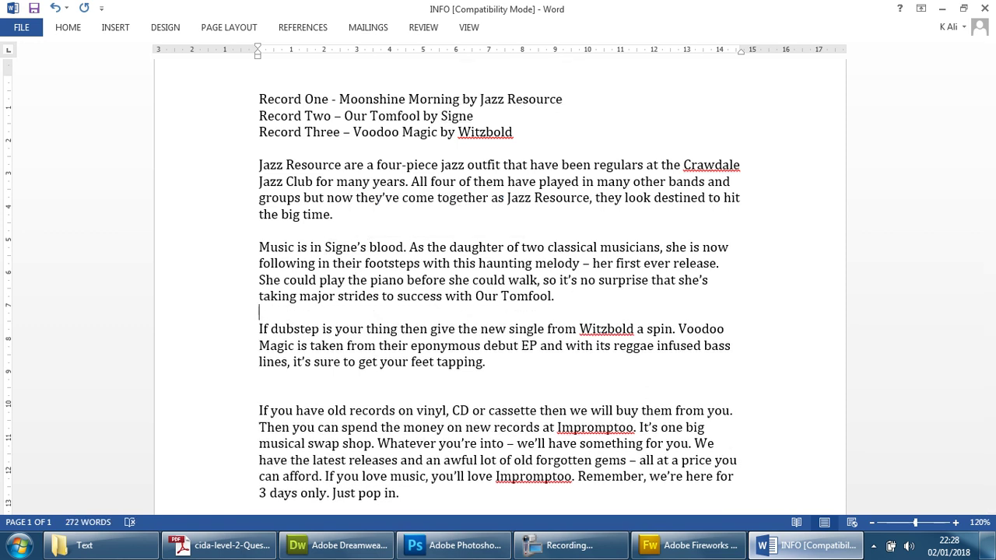
{"action": "double_click", "coordinate": [608, 327]}
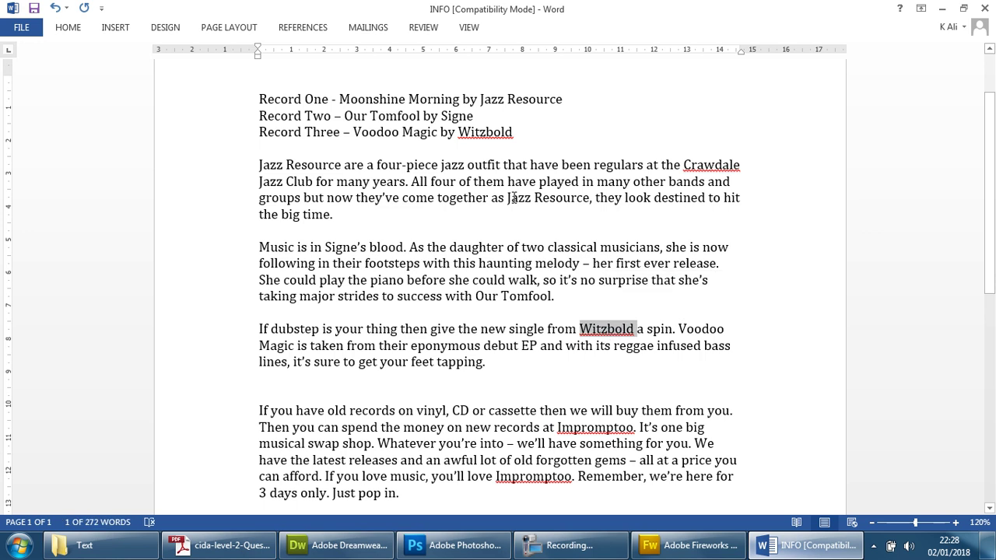
{"action": "double_click", "coordinate": [485, 133]}
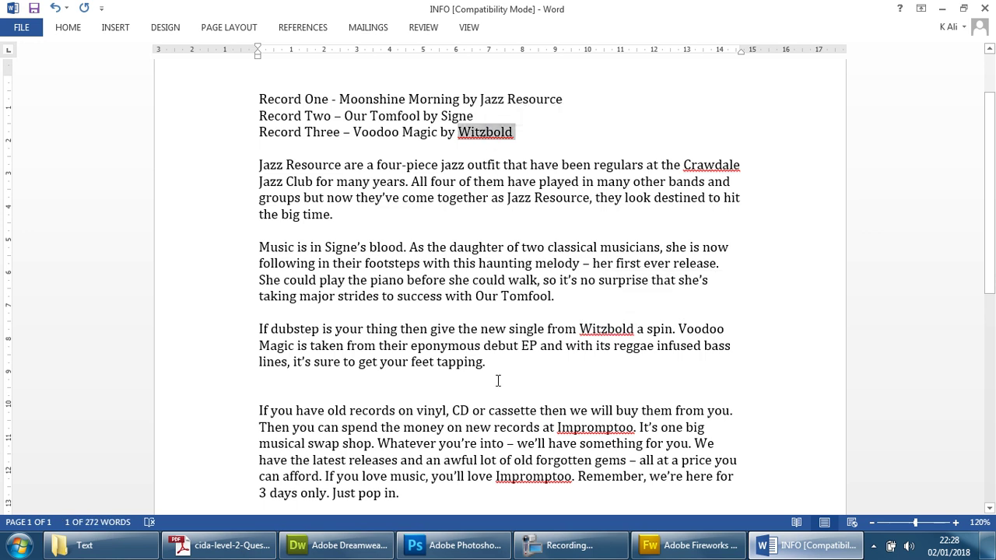
{"action": "left_click", "coordinate": [269, 171]}
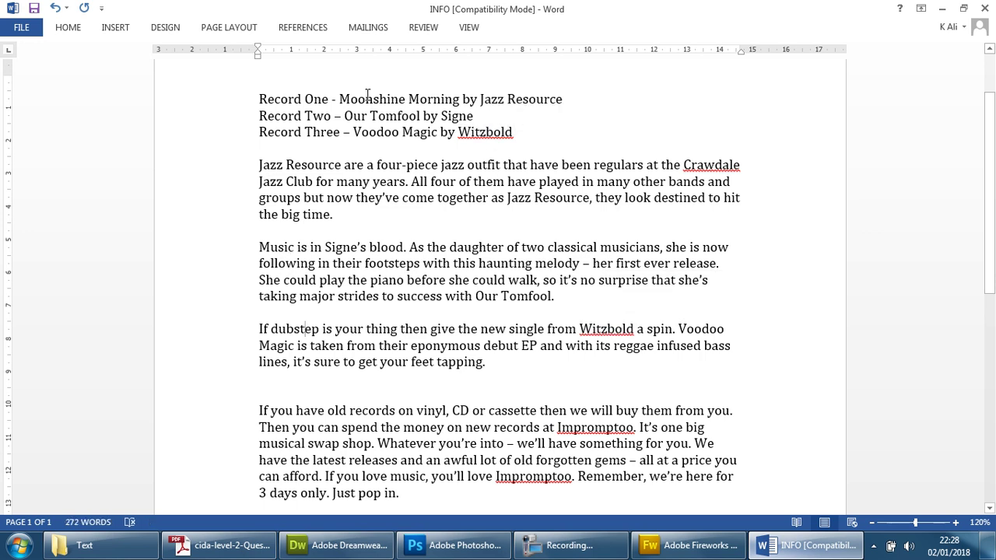
{"action": "left_click", "coordinate": [368, 132]}
- Cross-check Resource, Signe and Witzbold between record lines and paragraphs, then switch to the question PDF
{"action": "double_click", "coordinate": [311, 165]}
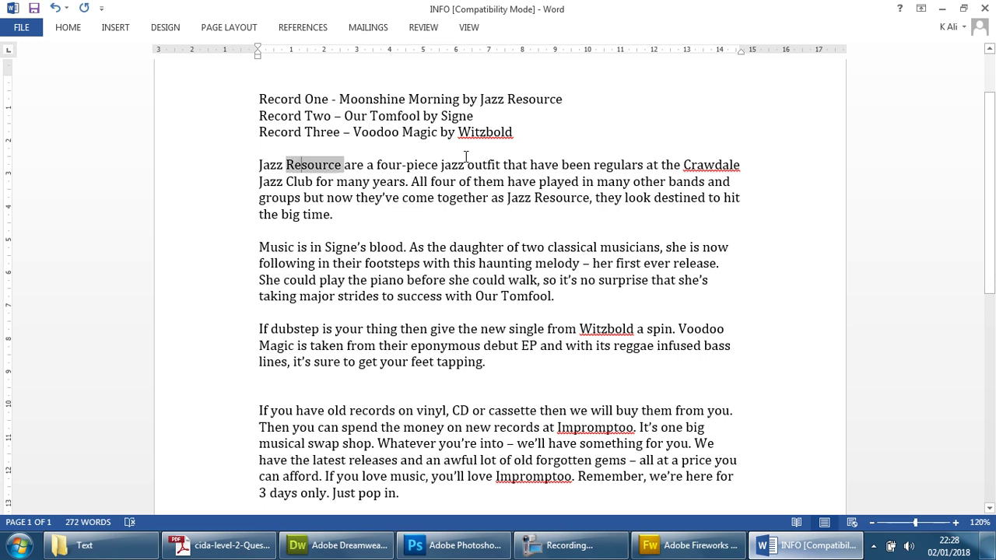
{"action": "double_click", "coordinate": [544, 100]}
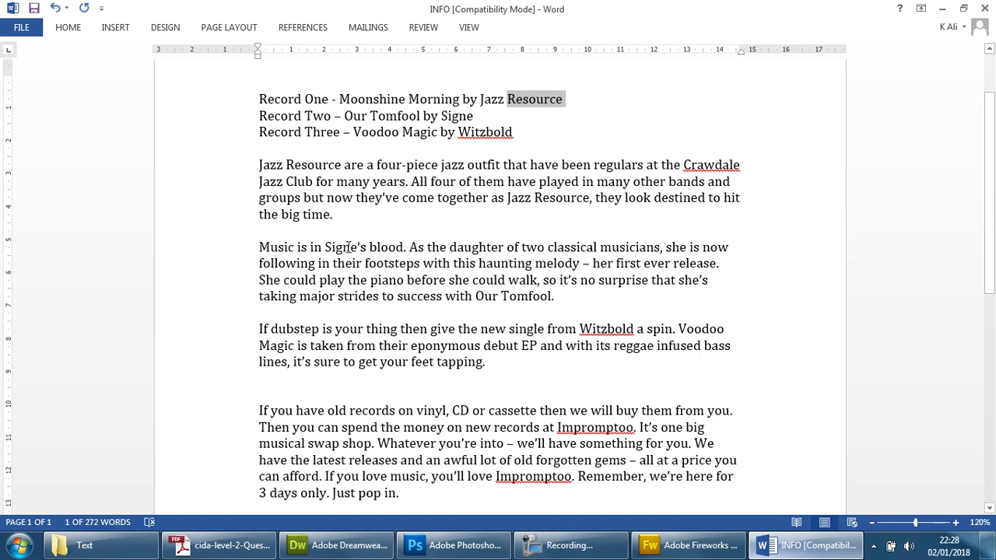
{"action": "double_click", "coordinate": [347, 246]}
{"action": "double_click", "coordinate": [465, 115]}
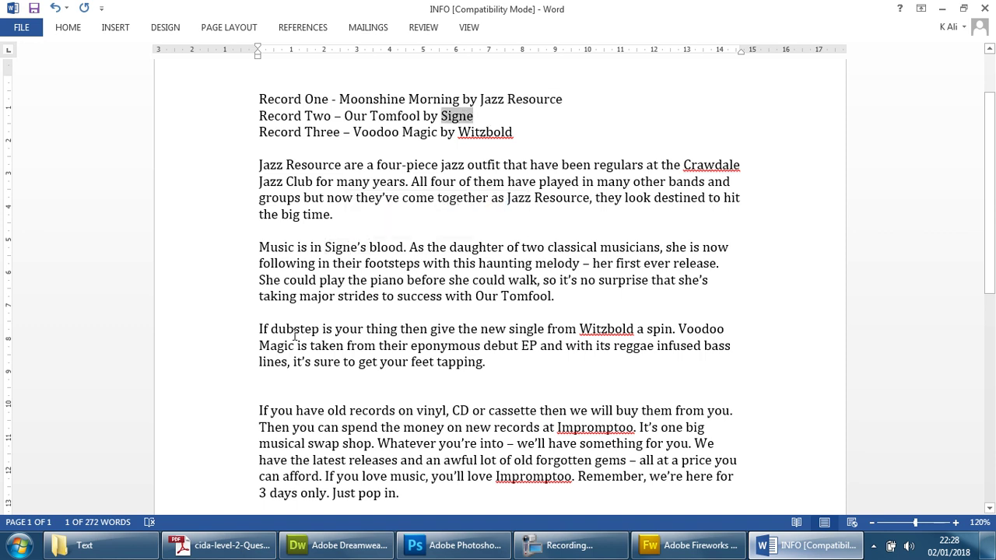
{"action": "double_click", "coordinate": [616, 330]}
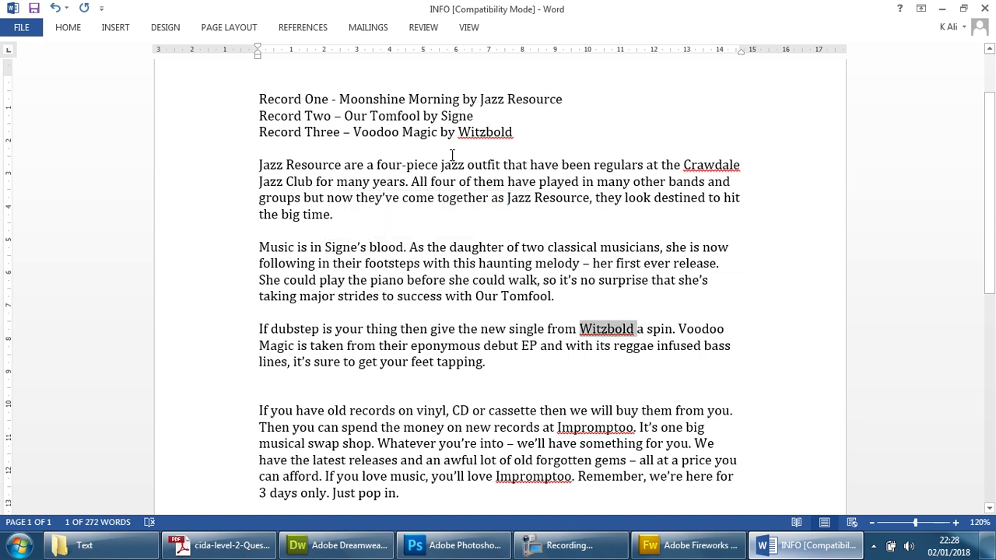
{"action": "double_click", "coordinate": [477, 132]}
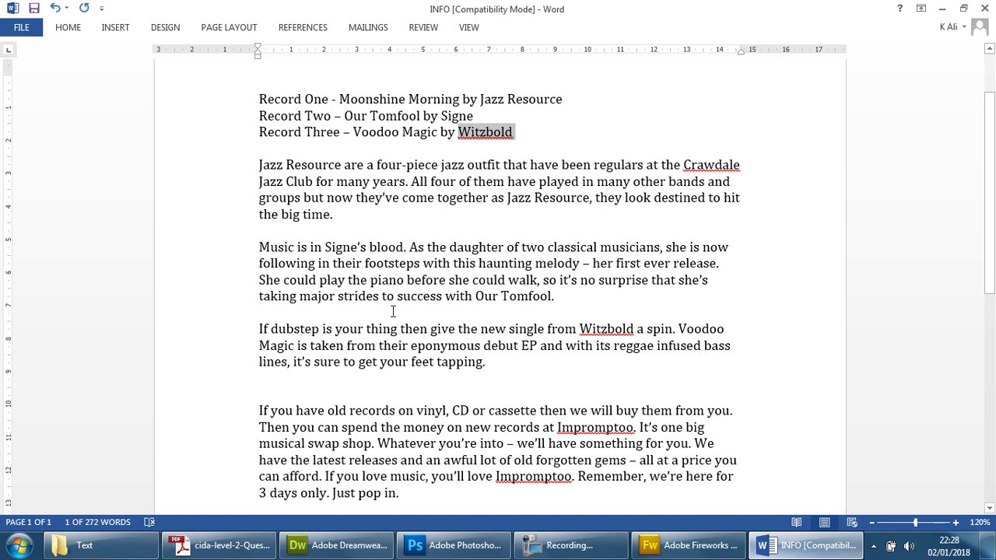
{"action": "scroll", "coordinate": [389, 311], "scroll_direction": "down", "scroll_amount": 1}
{"action": "scroll", "coordinate": [389, 311], "scroll_direction": "up", "scroll_amount": 1}
{"action": "key", "text": "alt+Tab"}
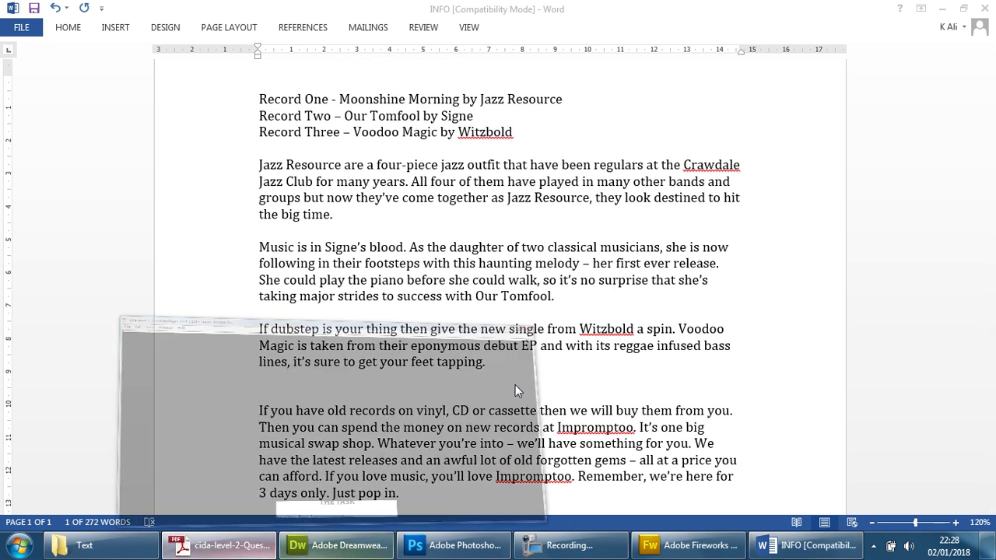
- Read the PDF's playlist-box instructions, highlighting the first record image file name, then return to Dreamweaver
{"action": "scroll", "coordinate": [395, 333], "scroll_direction": "up", "scroll_amount": 3}
{"action": "scroll", "coordinate": [396, 332], "scroll_direction": "down", "scroll_amount": 4}
{"action": "scroll", "coordinate": [395, 331], "scroll_direction": "up", "scroll_amount": 8}
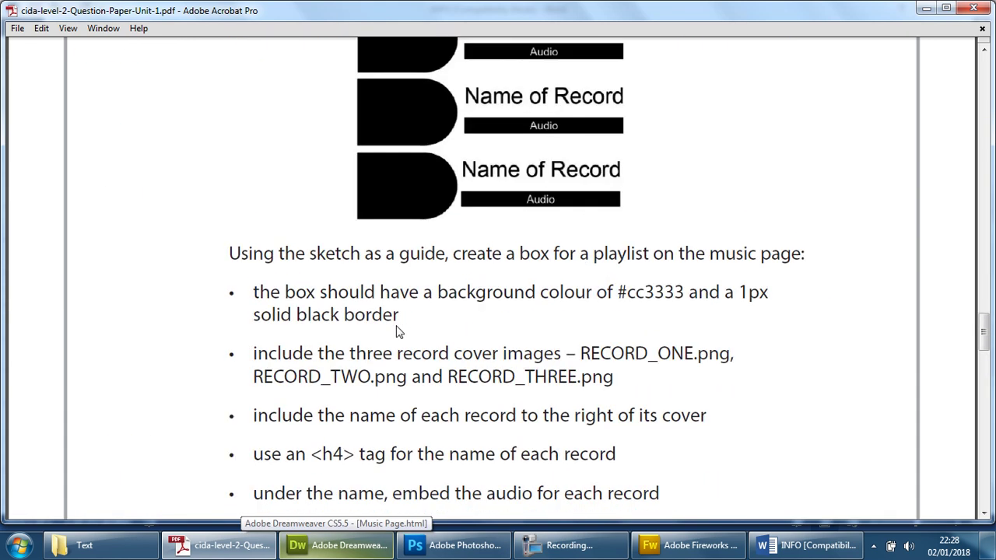
{"action": "left_click_drag", "start_coordinate": [622, 353], "coordinate": [708, 354]}
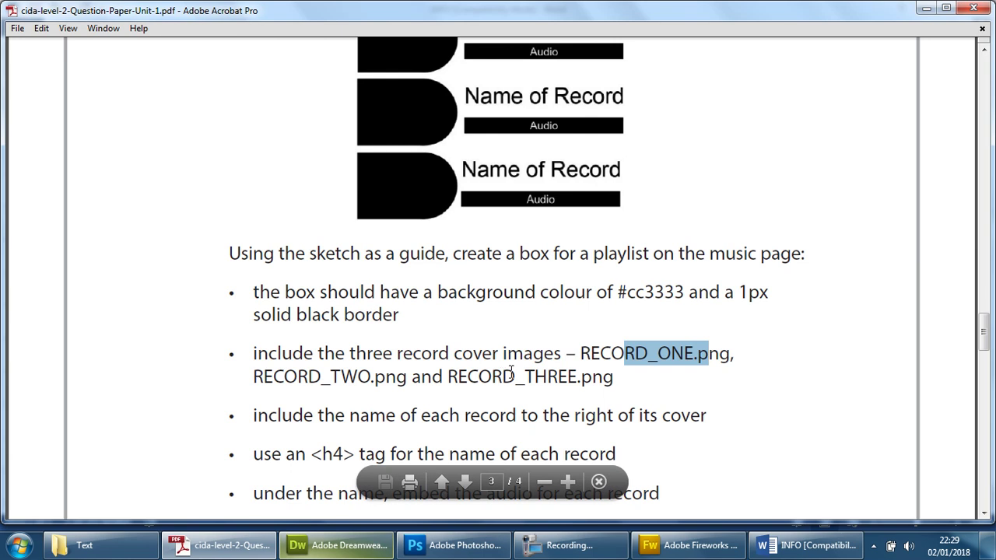
{"action": "scroll", "coordinate": [507, 373], "scroll_direction": "up", "scroll_amount": 1}
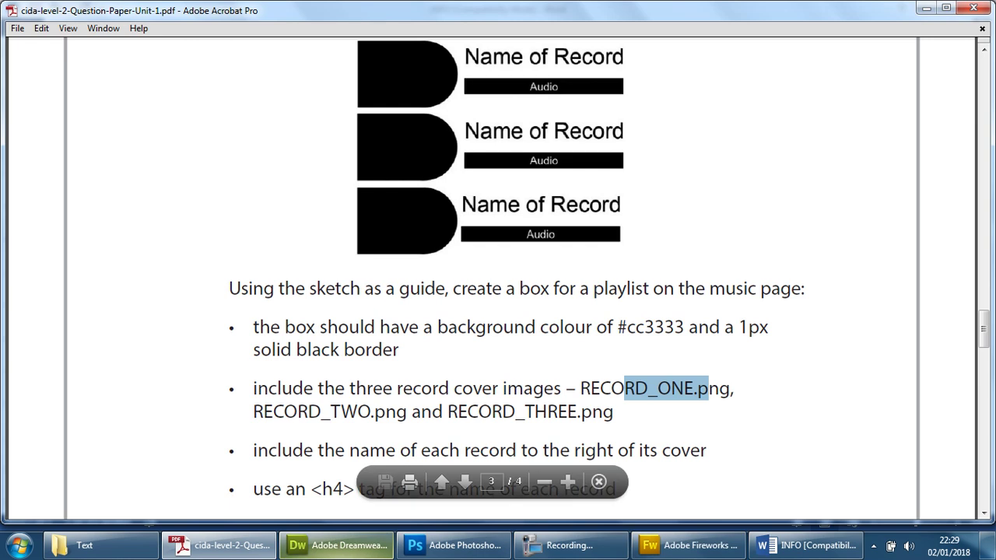
{"action": "left_click", "coordinate": [342, 549]}
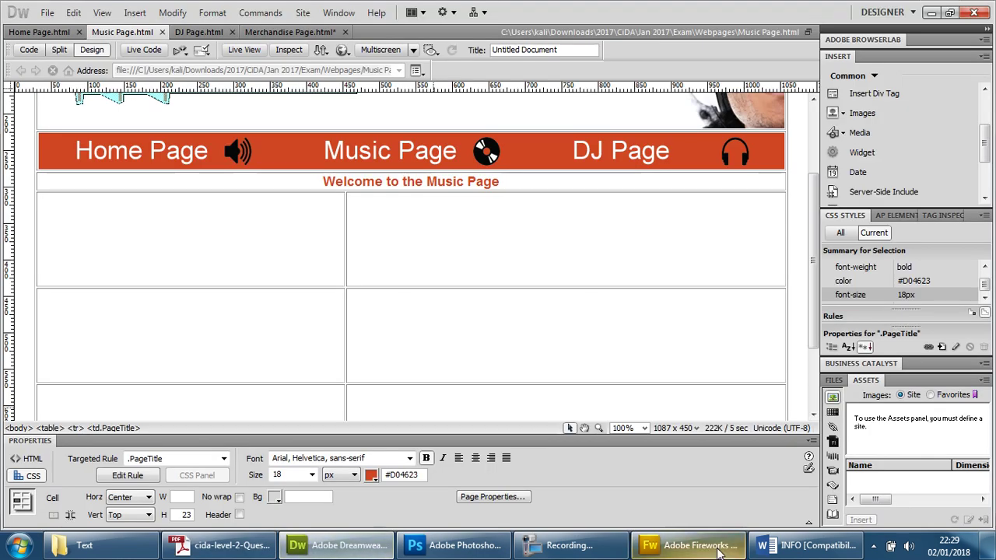
- Read through INFO's old-records and 'Don't worry' record-player paragraphs before returning to the Music Page
{"action": "left_click", "coordinate": [784, 549]}
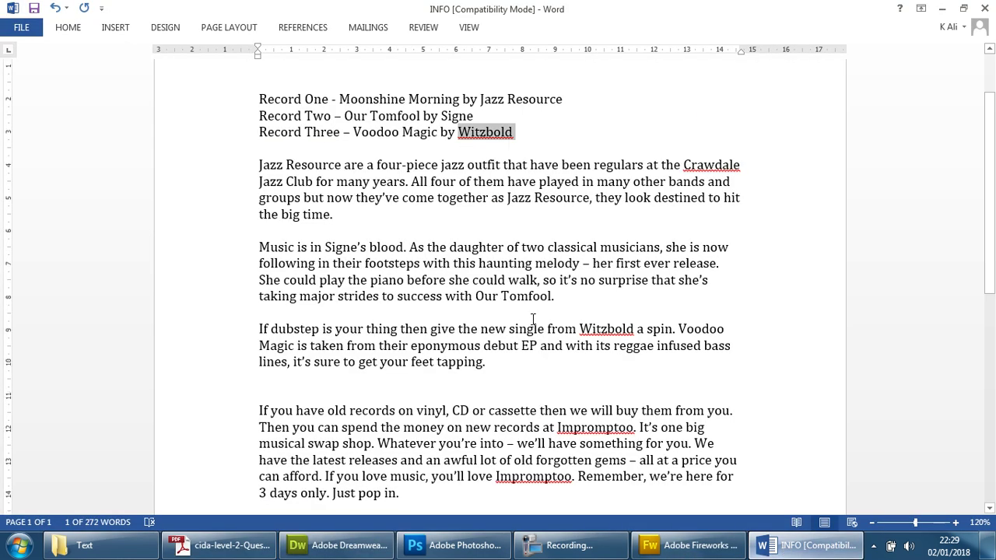
{"action": "scroll", "coordinate": [533, 319], "scroll_direction": "down", "scroll_amount": 2}
{"action": "left_click_drag", "start_coordinate": [289, 335], "coordinate": [413, 411]}
{"action": "left_click", "coordinate": [462, 408]}
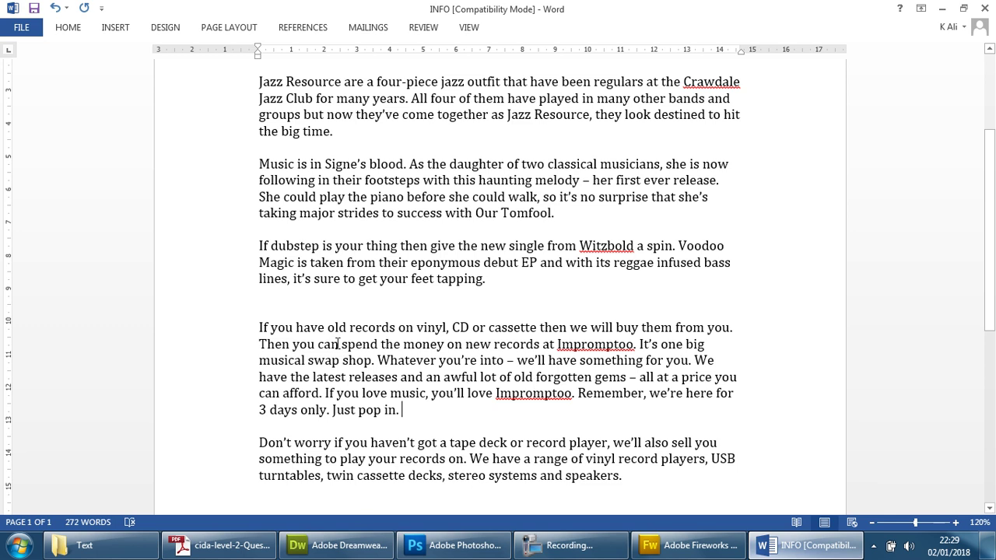
{"action": "left_click_drag", "start_coordinate": [259, 326], "coordinate": [404, 410]}
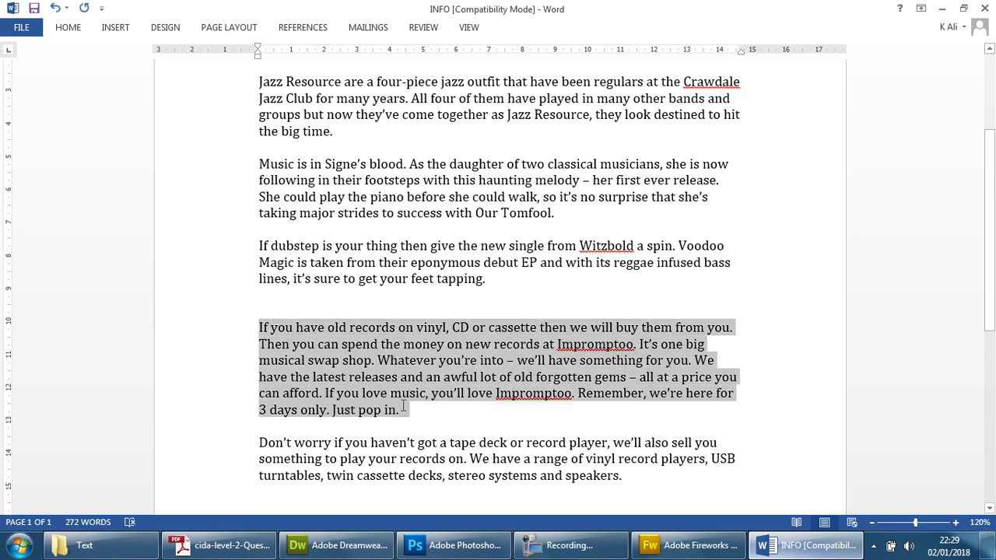
{"action": "left_click", "coordinate": [399, 459]}
{"action": "left_click_drag", "start_coordinate": [259, 442], "coordinate": [621, 476]}
{"action": "left_click", "coordinate": [558, 359]}
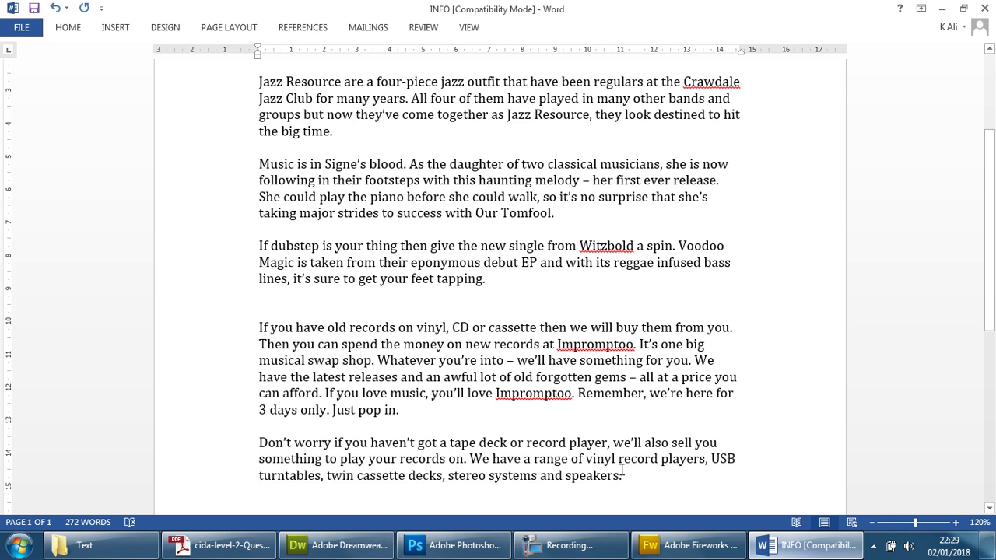
{"action": "left_click", "coordinate": [305, 547]}
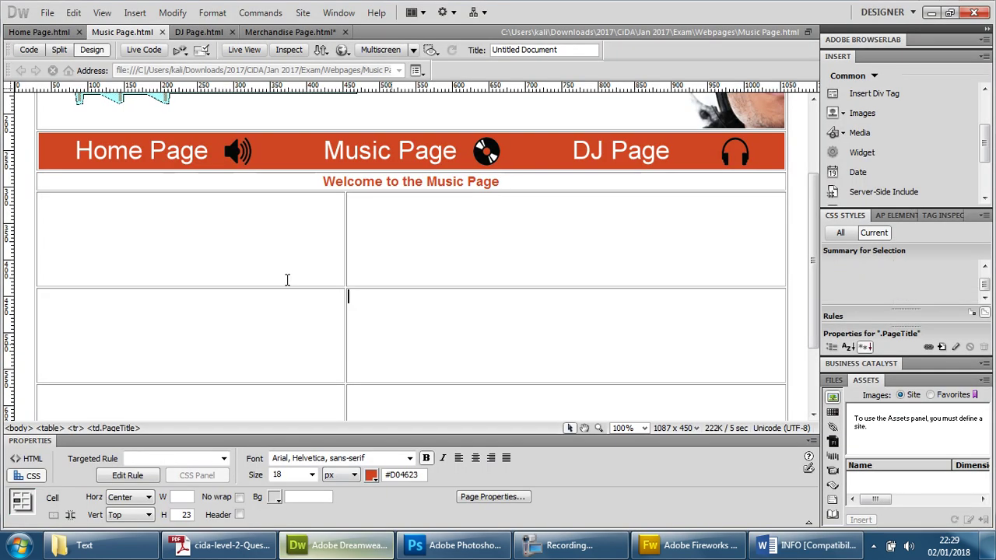
- Split the Music Page's top-left and right table cells into two rows each
{"action": "left_click", "coordinate": [246, 229]}
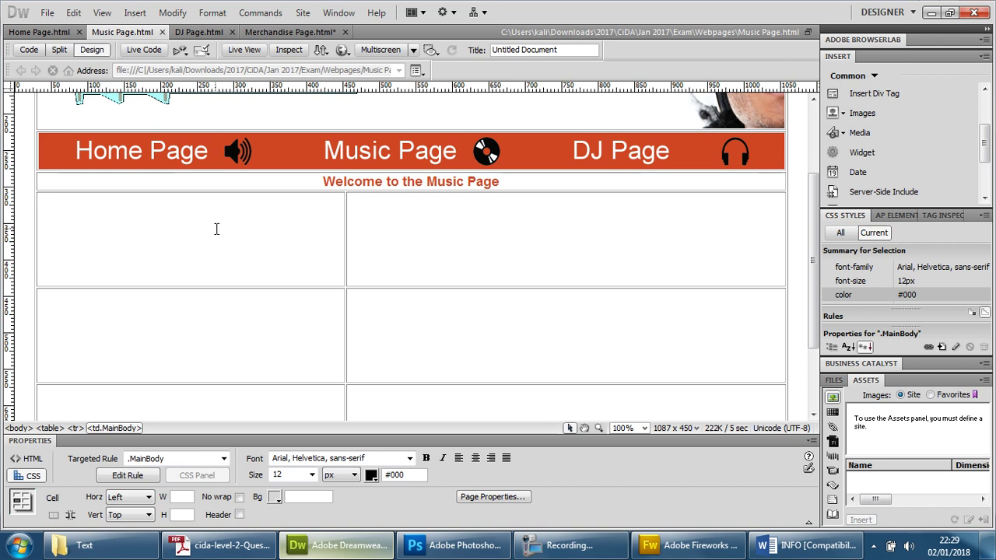
{"action": "left_click", "coordinate": [224, 336]}
{"action": "left_click", "coordinate": [218, 399]}
{"action": "right_click", "coordinate": [273, 232]}
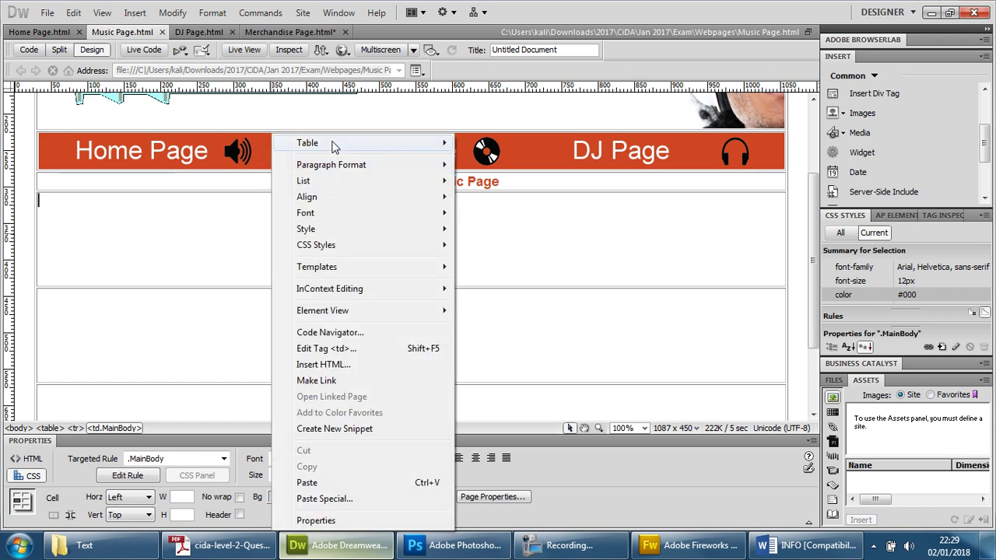
{"action": "mouse_move", "coordinate": [402, 147]}
{"action": "left_click", "coordinate": [109, 181]}
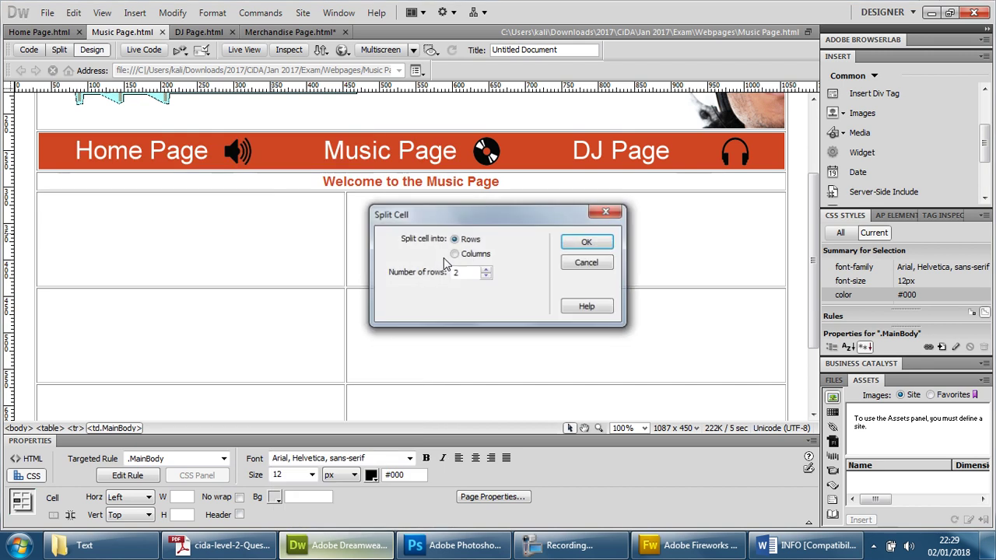
{"action": "left_click", "coordinate": [591, 242]}
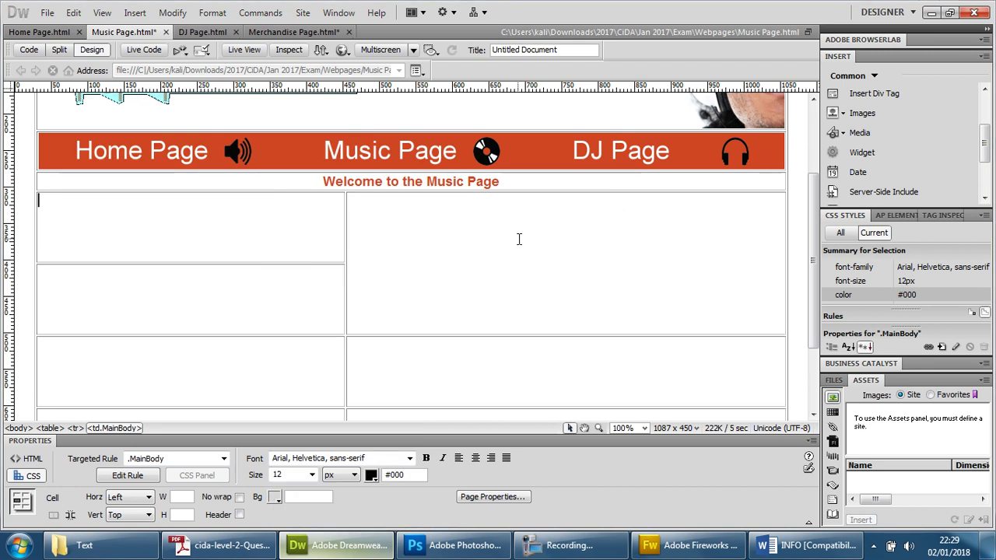
{"action": "right_click", "coordinate": [519, 239]}
{"action": "mouse_move", "coordinate": [614, 143]}
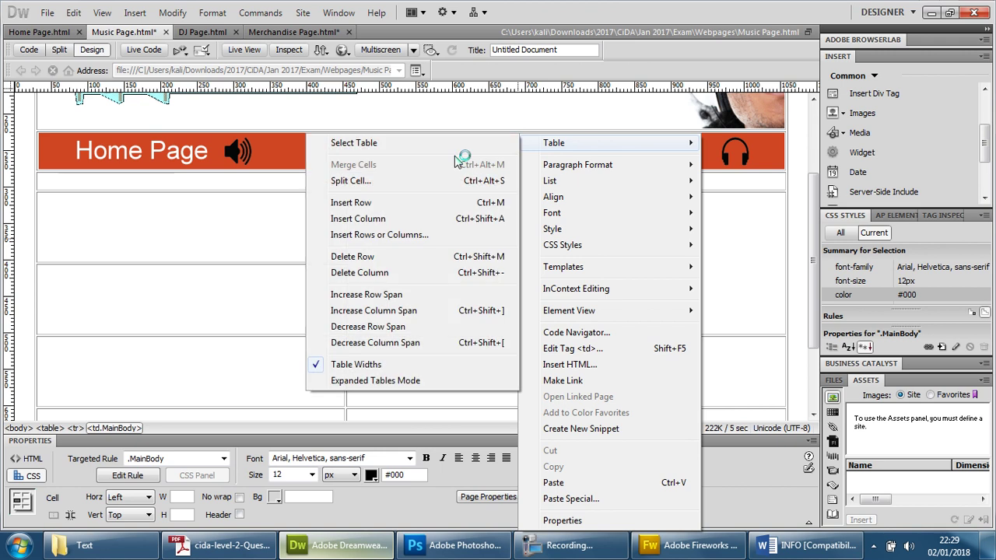
{"action": "left_click", "coordinate": [394, 182]}
{"action": "left_click", "coordinate": [589, 243]}
- Merge the table's top row into one full-width cell under the welcome heading
{"action": "left_click_drag", "start_coordinate": [285, 244], "coordinate": [422, 233]}
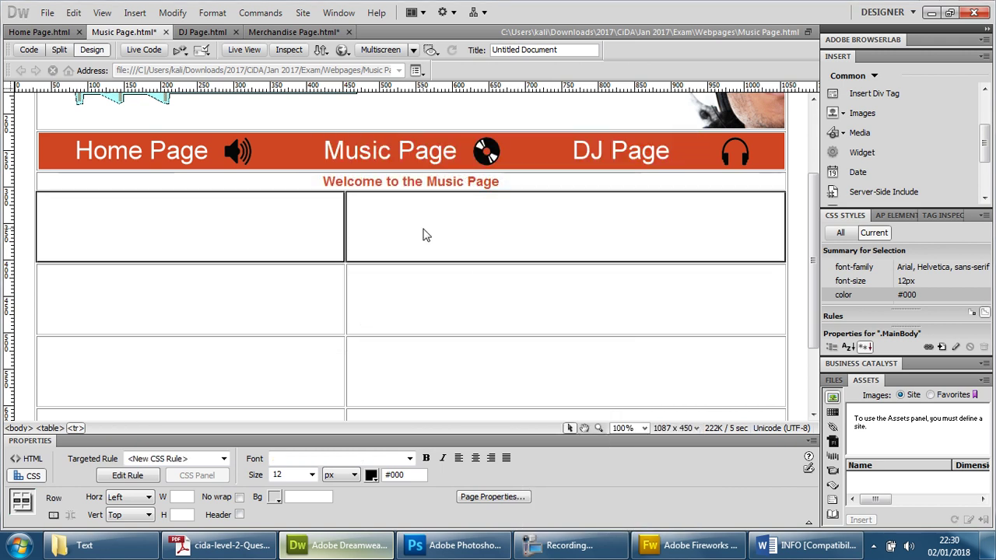
{"action": "right_click", "coordinate": [424, 235]}
{"action": "mouse_move", "coordinate": [494, 130]}
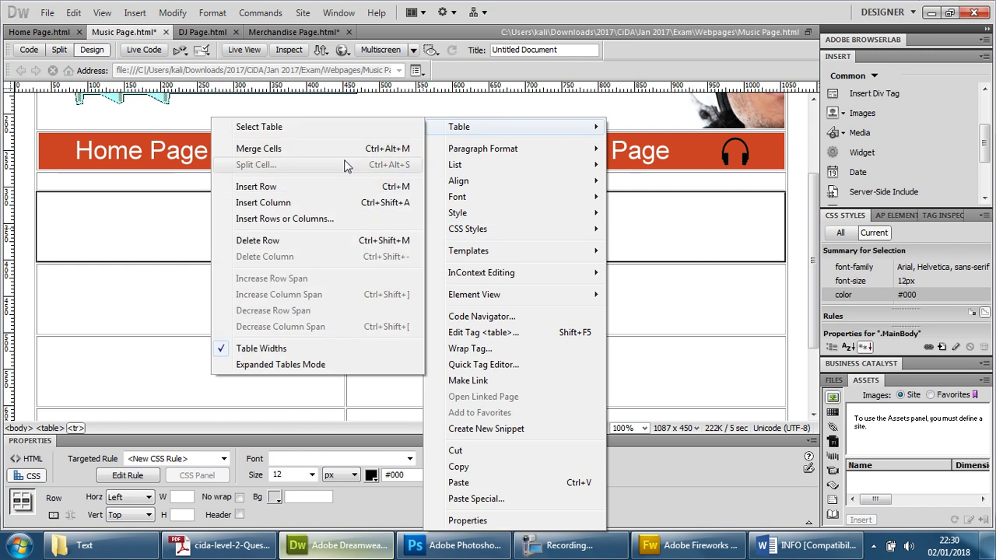
{"action": "left_click", "coordinate": [342, 148]}
{"action": "left_click", "coordinate": [416, 235]}
{"action": "scroll", "coordinate": [415, 235], "scroll_direction": "down", "scroll_amount": 3}
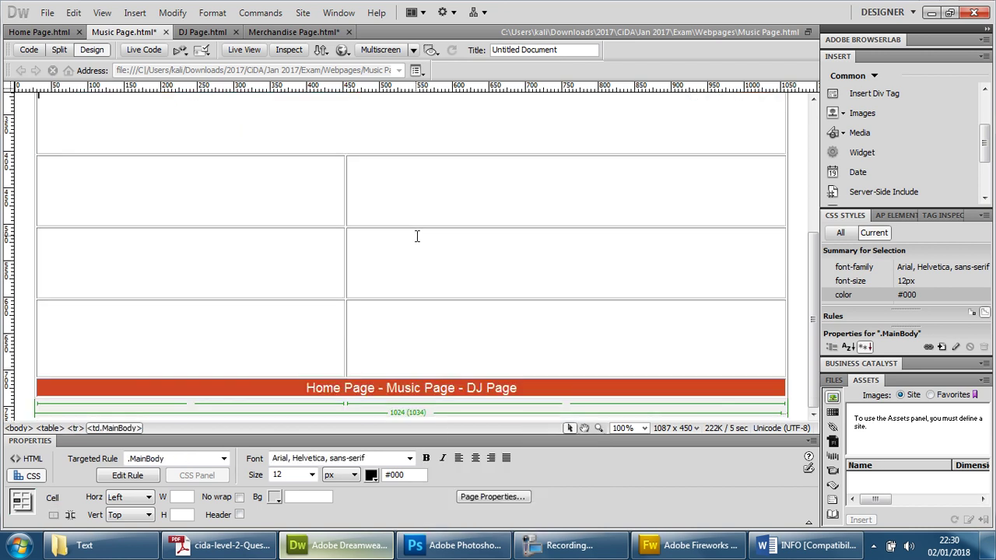
{"action": "scroll", "coordinate": [381, 229], "scroll_direction": "up", "scroll_amount": 4}
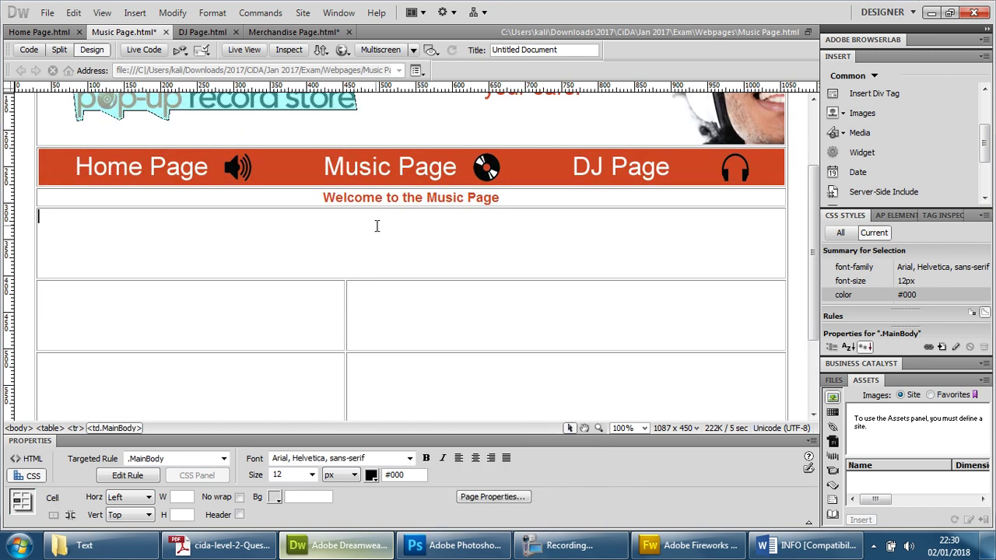
- Cut the two old-records and record-player paragraphs from Word and paste them into the merged cell
{"action": "left_click", "coordinate": [806, 546]}
{"action": "left_click_drag", "start_coordinate": [260, 327], "coordinate": [631, 472]}
{"action": "key", "text": "ctrl+c"}
{"action": "right_click", "coordinate": [541, 459]}
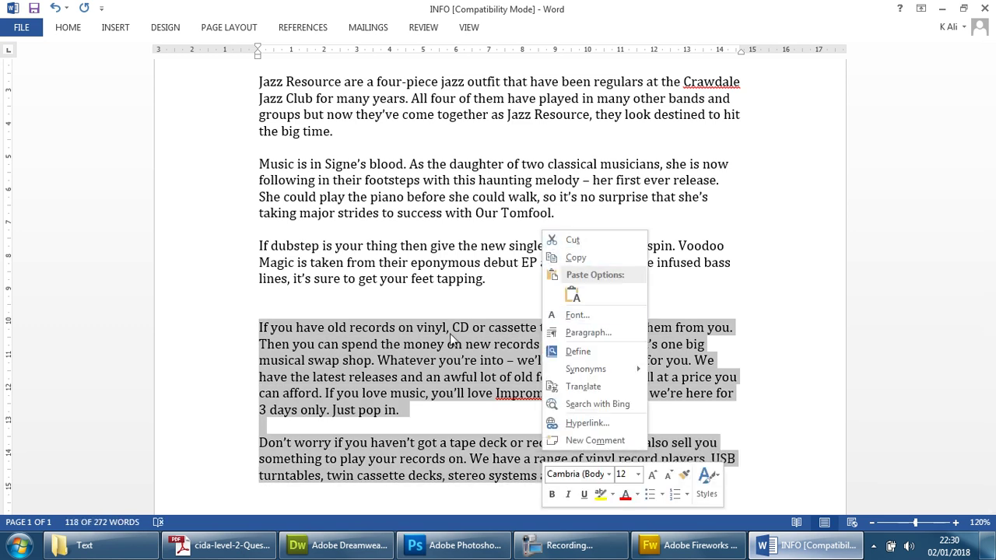
{"action": "left_click", "coordinate": [572, 240]}
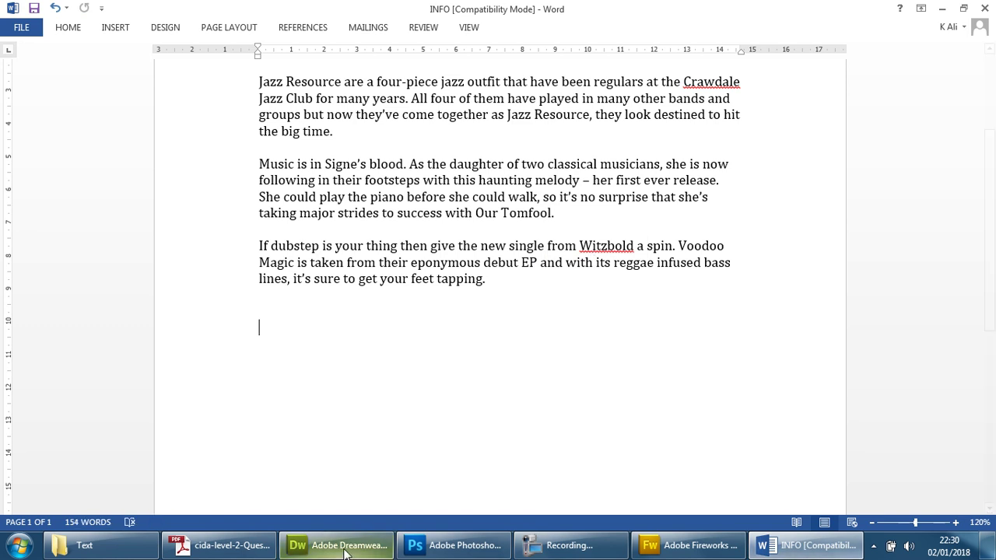
{"action": "left_click", "coordinate": [335, 545]}
{"action": "right_click", "coordinate": [320, 226]}
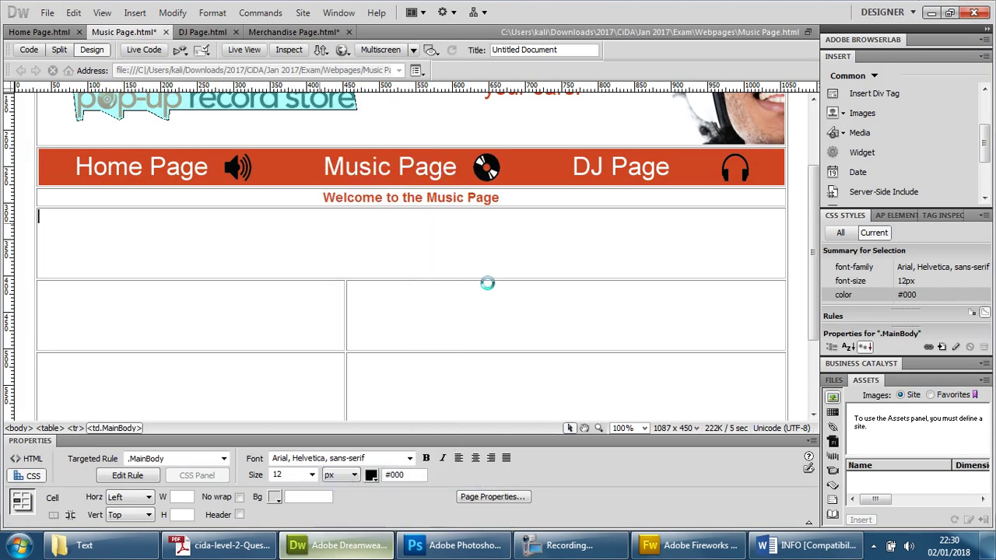
{"action": "left_click", "coordinate": [373, 482]}
- Check the table's empty cells, then bring the PDF question paper to the front
{"action": "left_click", "coordinate": [315, 308]}
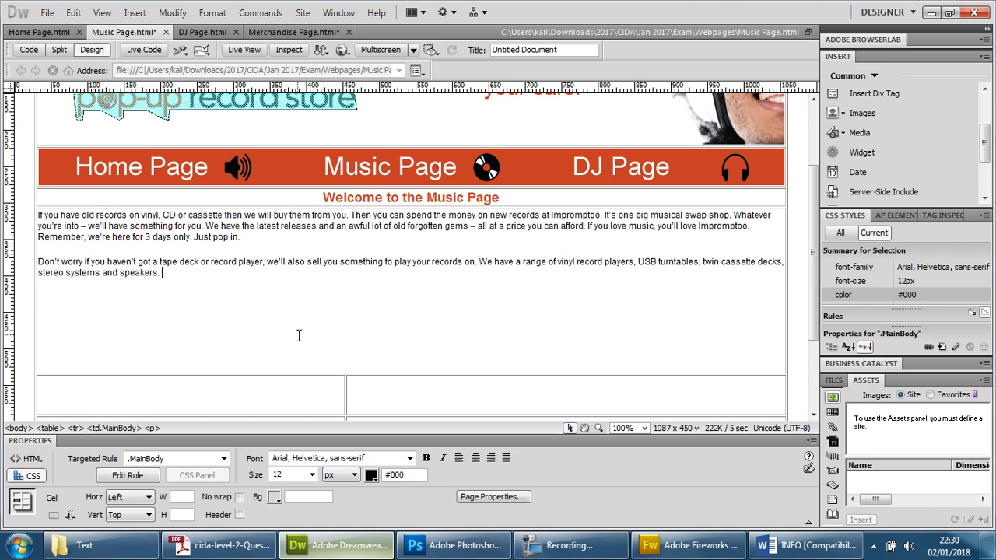
{"action": "left_click", "coordinate": [430, 394]}
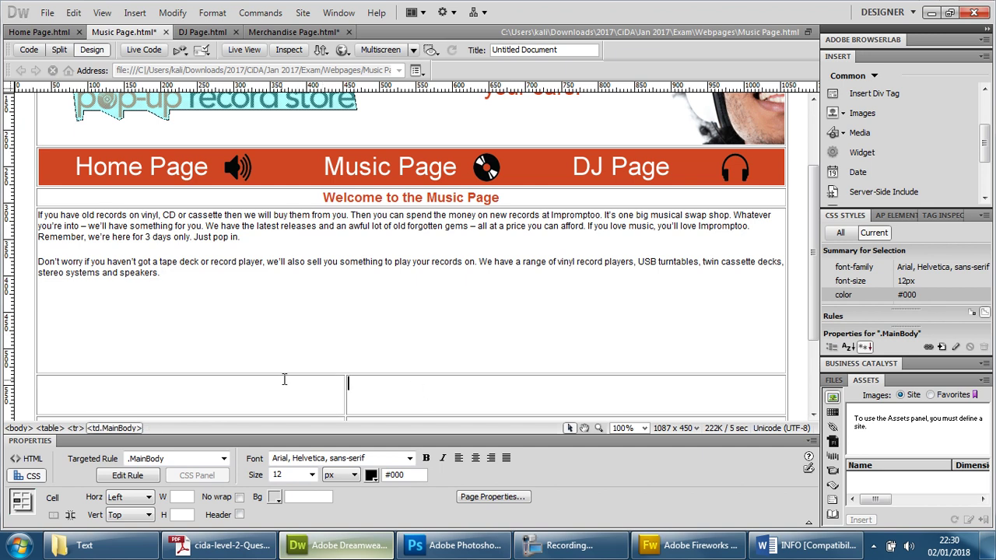
{"action": "left_click", "coordinate": [285, 280]}
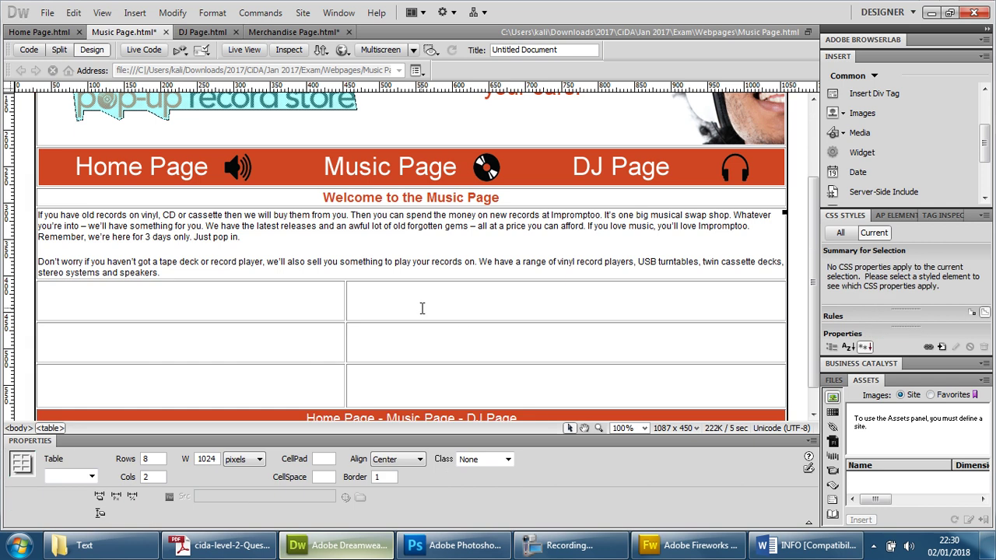
{"action": "left_click", "coordinate": [416, 308]}
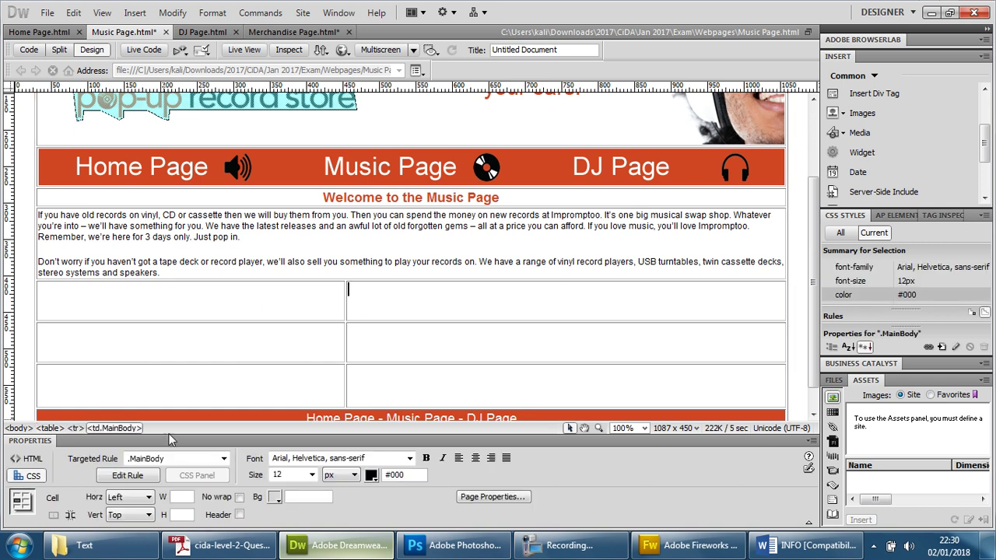
{"action": "left_click", "coordinate": [231, 544]}
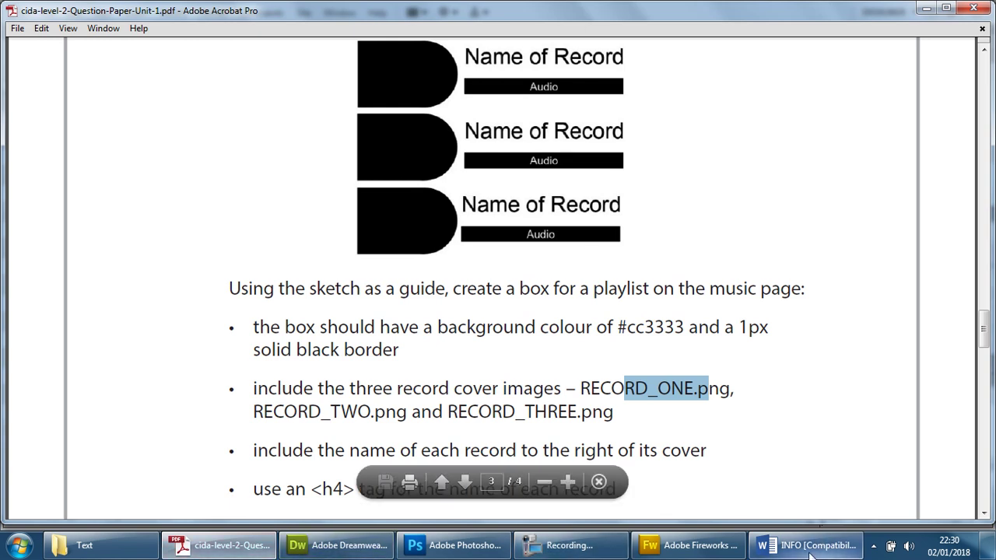
- Move the Record One title from the Word notes into the first row's left cell
{"action": "key", "text": "alt+Tab"}
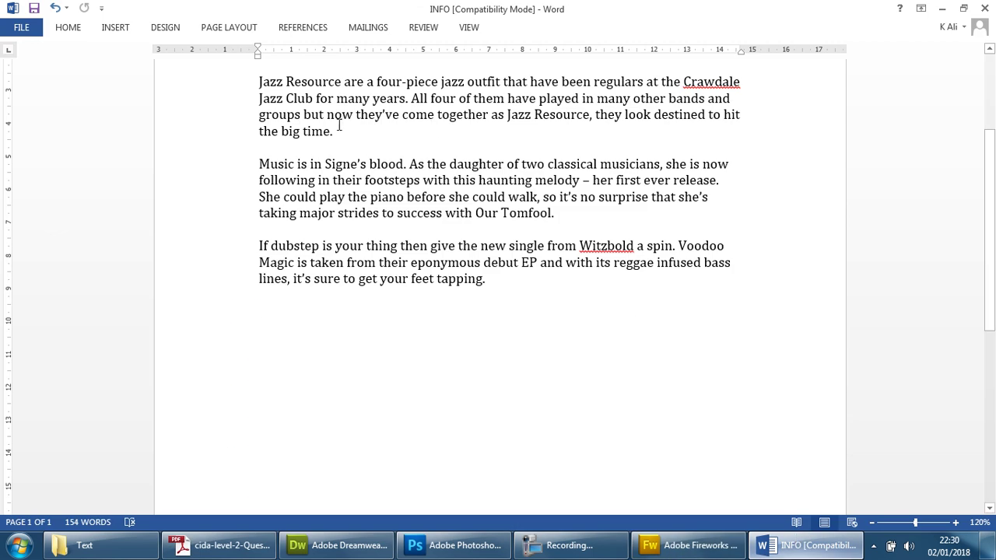
{"action": "scroll", "coordinate": [348, 132], "scroll_direction": "up", "scroll_amount": 2}
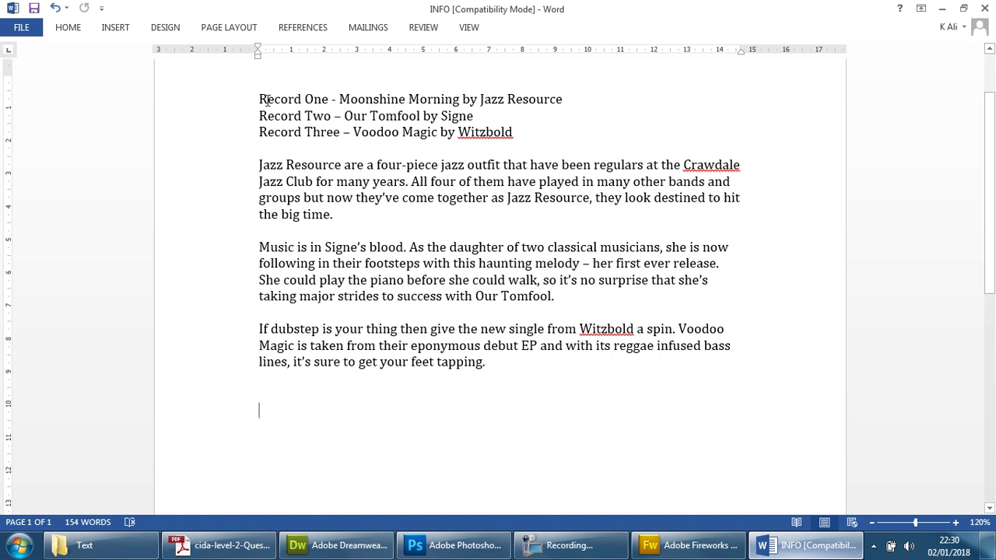
{"action": "left_click_drag", "start_coordinate": [291, 107], "coordinate": [574, 100]}
{"action": "key", "text": "ctrl+c"}
{"action": "key", "text": "Delete"}
{"action": "left_click", "coordinate": [337, 545]}
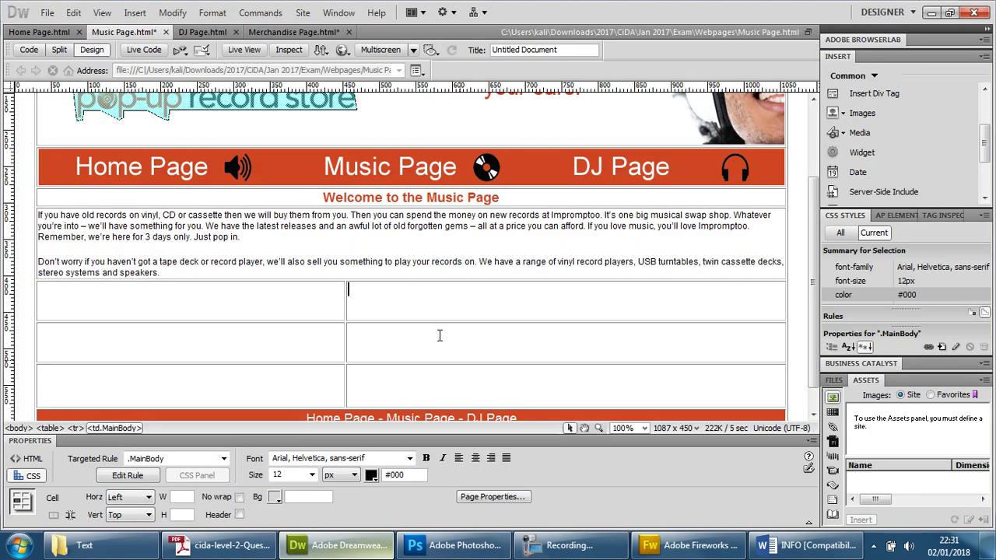
{"action": "left_click", "coordinate": [298, 312]}
{"action": "key", "text": "ctrl+v"}
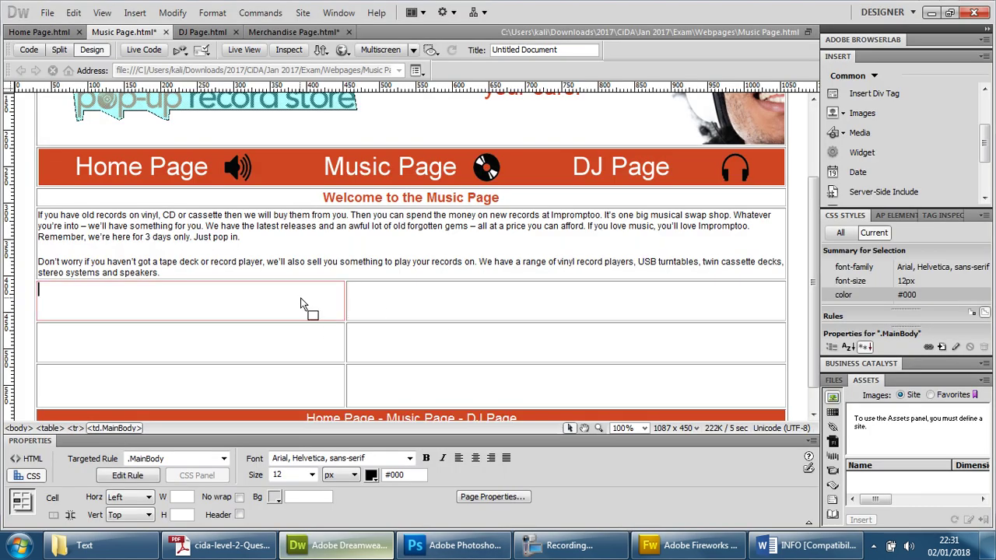
- Move the Record Two title into the second row's left cell
{"action": "left_click", "coordinate": [805, 546]}
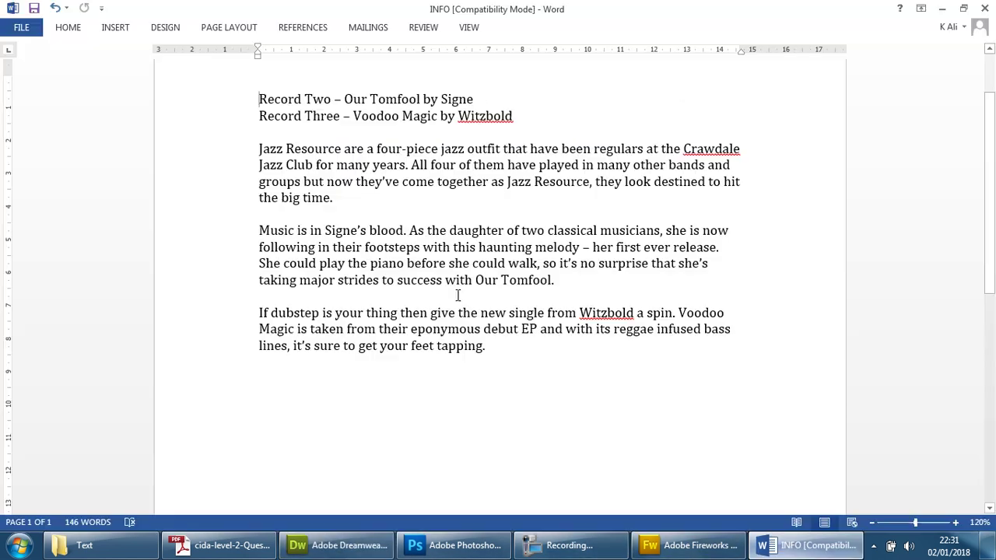
{"action": "left_click_drag", "start_coordinate": [266, 99], "coordinate": [476, 98]}
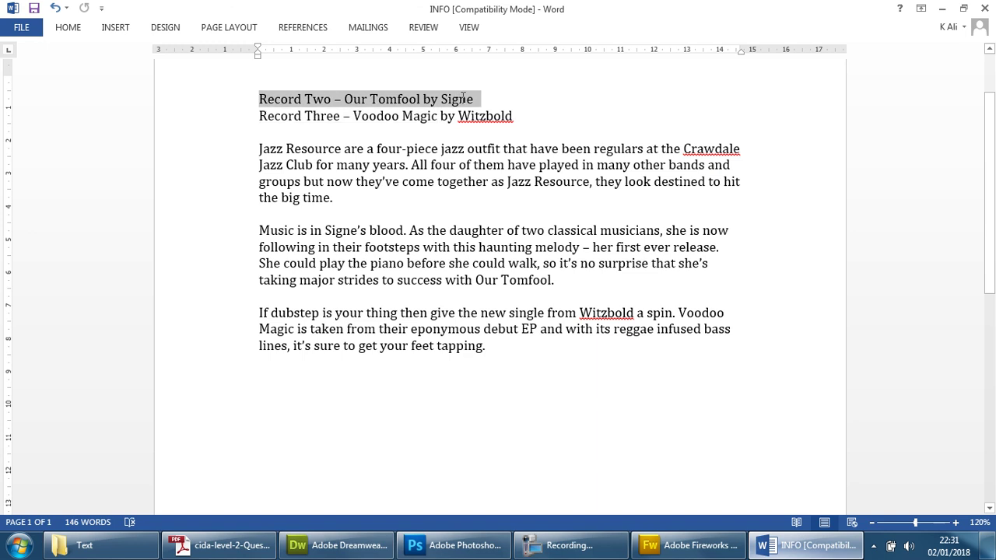
{"action": "key", "text": "ctrl+x"}
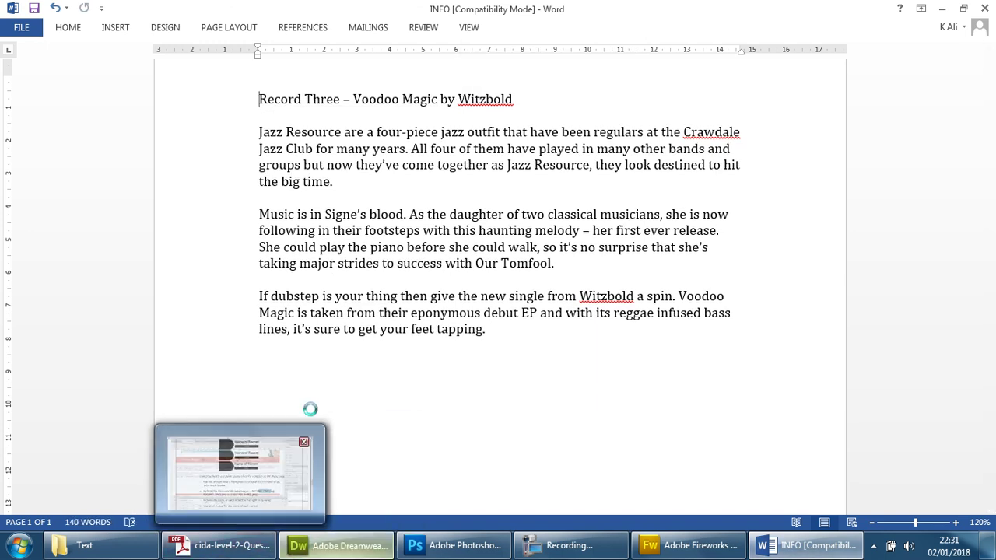
{"action": "left_click", "coordinate": [340, 545]}
{"action": "key", "text": "ctrl+v"}
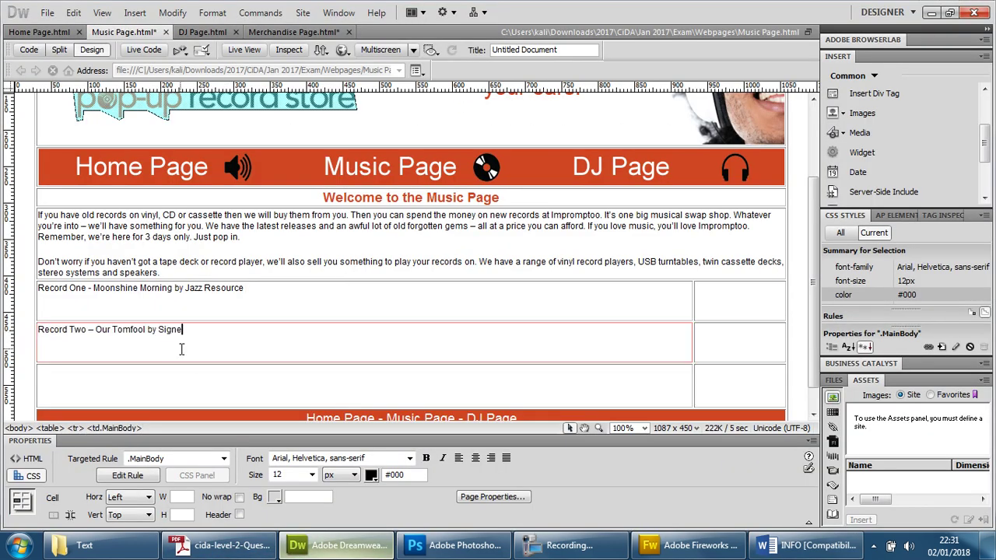
- Move the Record Three title into the third row's left cell
{"action": "left_click", "coordinate": [303, 378]}
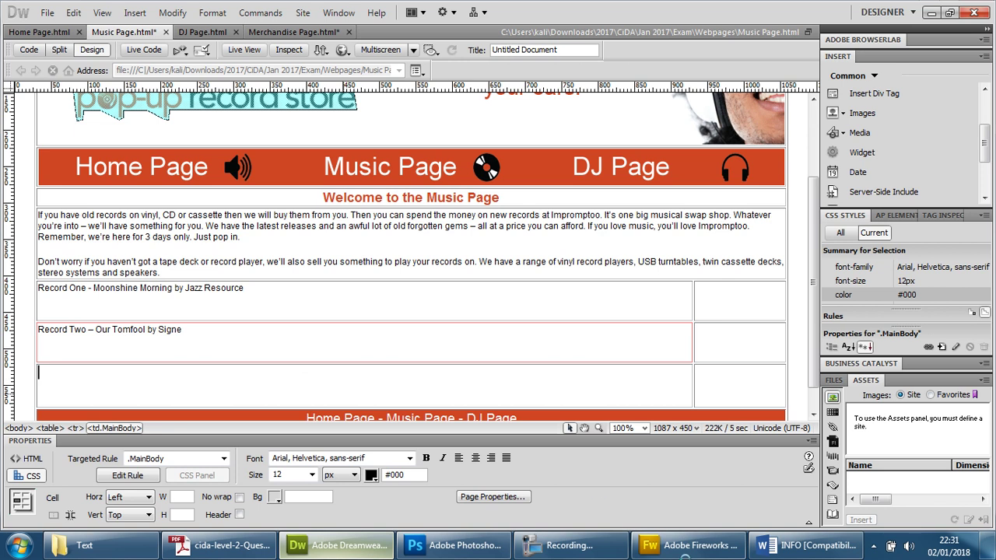
{"action": "left_click", "coordinate": [805, 545]}
{"action": "left_click_drag", "start_coordinate": [280, 103], "coordinate": [509, 98]}
{"action": "key", "text": "ctrl+x"}
{"action": "left_click", "coordinate": [336, 546]}
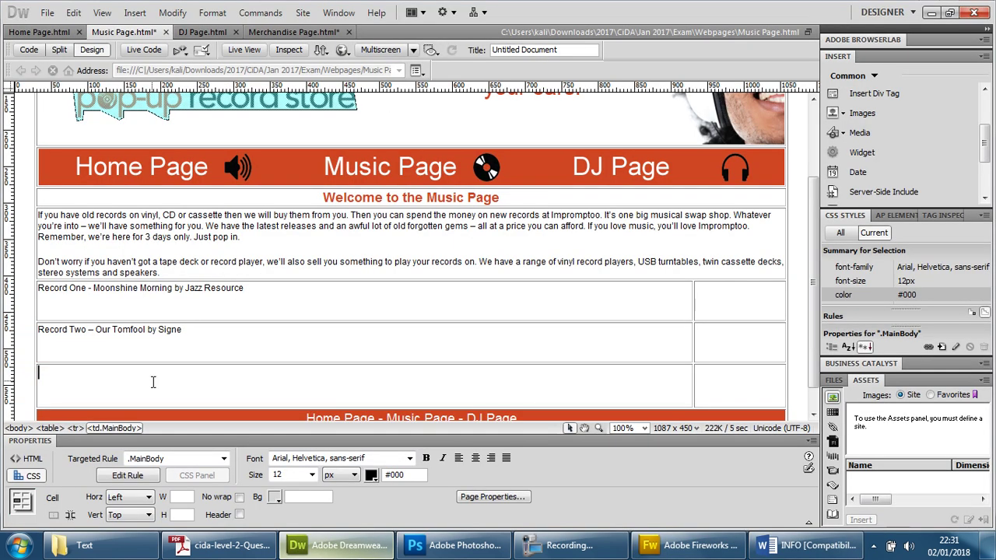
{"action": "key", "text": "ctrl+v"}
- Drag the table's column border left to narrow the title column
{"action": "left_click", "coordinate": [669, 308]}
{"action": "left_click", "coordinate": [690, 300]}
{"action": "left_click_drag", "start_coordinate": [693, 300], "coordinate": [320, 304]}
{"action": "left_click", "coordinate": [405, 295]}
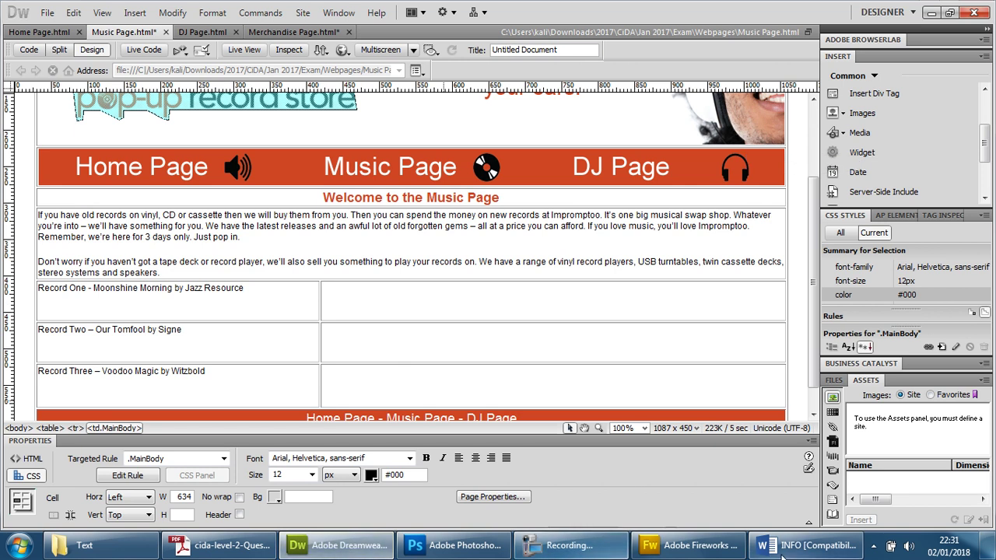
- Move the Jazz Resource paragraph from the notes into Record One's right cell
{"action": "key", "text": "alt+Tab"}
{"action": "left_click_drag", "start_coordinate": [335, 166], "coordinate": [260, 115]}
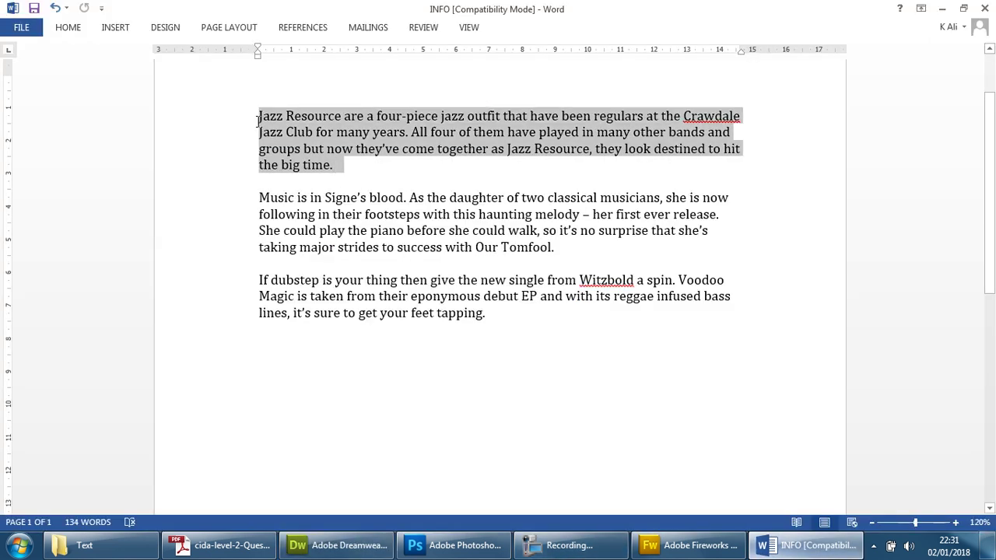
{"action": "key", "text": "ctrl+x"}
{"action": "left_click", "coordinate": [293, 549]}
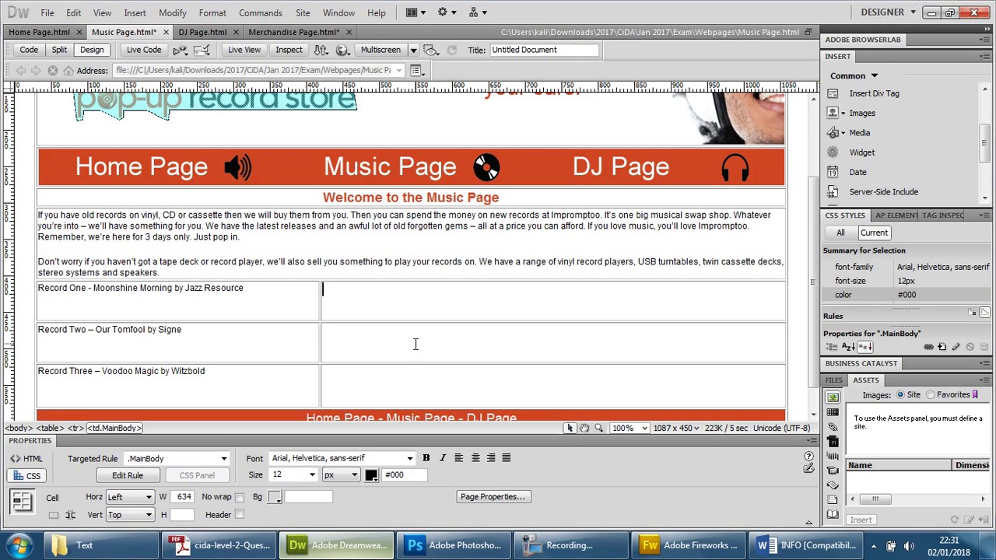
{"action": "left_click", "coordinate": [413, 302]}
{"action": "key", "text": "ctrl+v"}
- Move the Signe paragraph into Record Two's right cell
{"action": "left_click", "coordinate": [416, 334]}
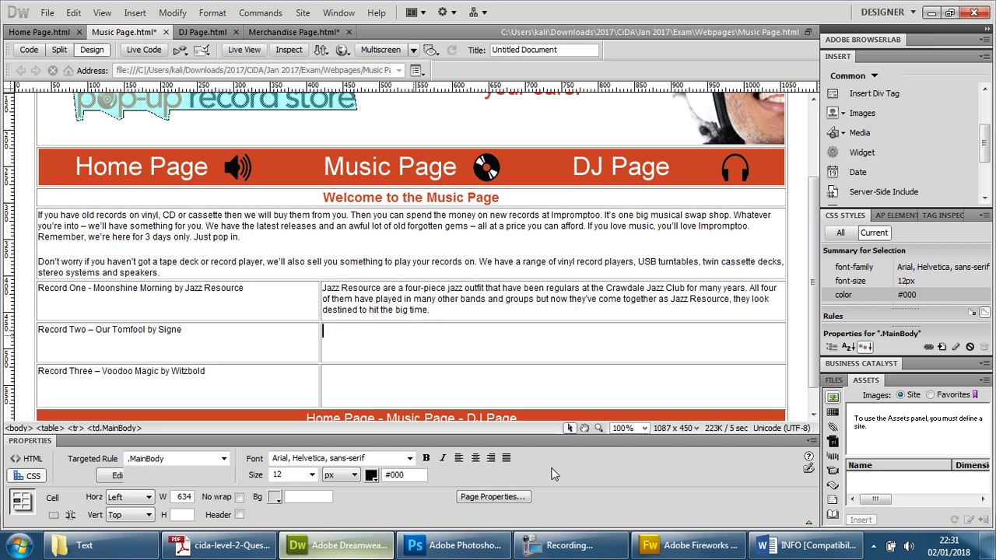
{"action": "left_click", "coordinate": [805, 545]}
{"action": "left_click_drag", "start_coordinate": [584, 183], "coordinate": [273, 133]}
{"action": "key", "text": "ctrl+x"}
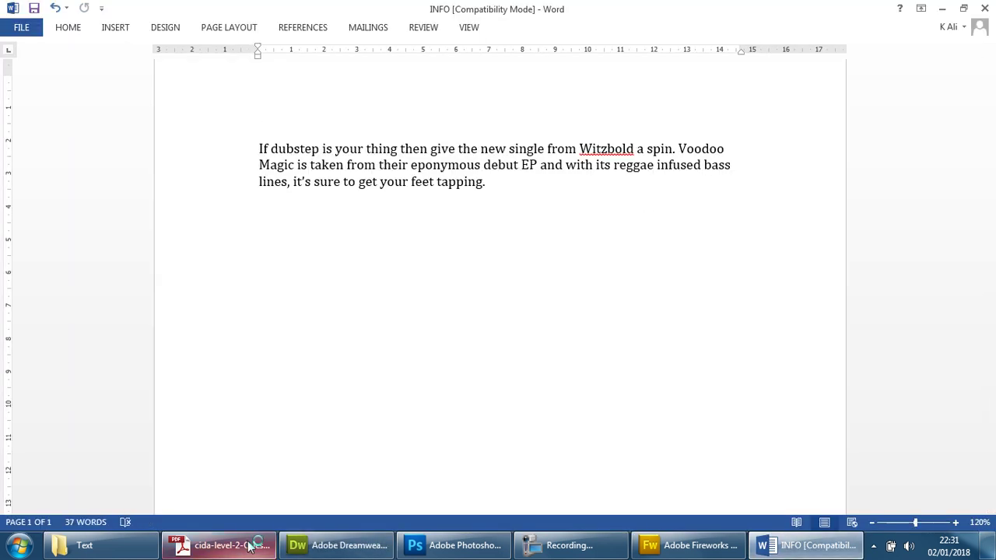
{"action": "left_click", "coordinate": [296, 545]}
{"action": "left_click", "coordinate": [391, 361]}
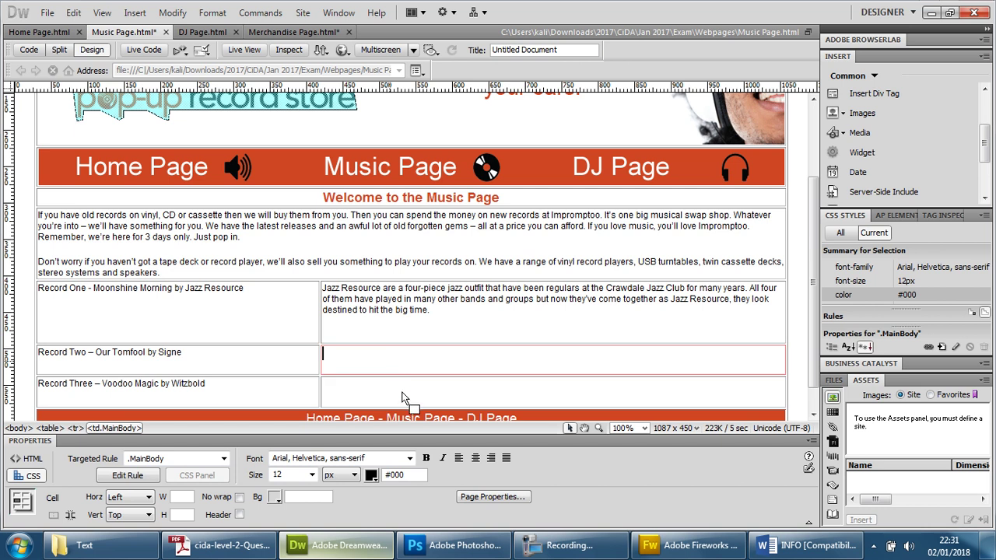
{"action": "key", "text": "ctrl+v"}
- Move the Witzbold paragraph into Record Three's right cell
{"action": "left_click", "coordinate": [403, 392]}
{"action": "left_click", "coordinate": [770, 547]}
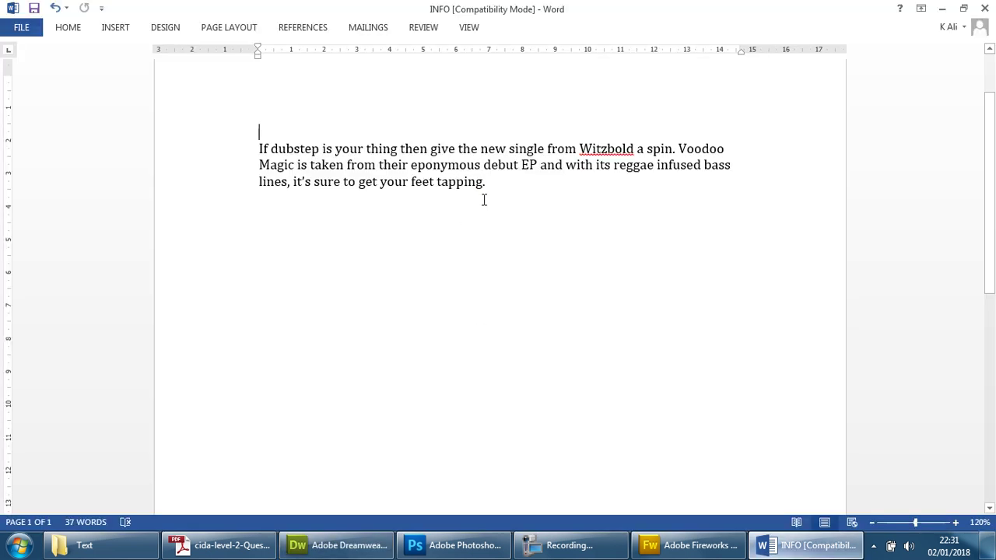
{"action": "left_click_drag", "start_coordinate": [488, 184], "coordinate": [259, 148]}
{"action": "key", "text": "ctrl+x"}
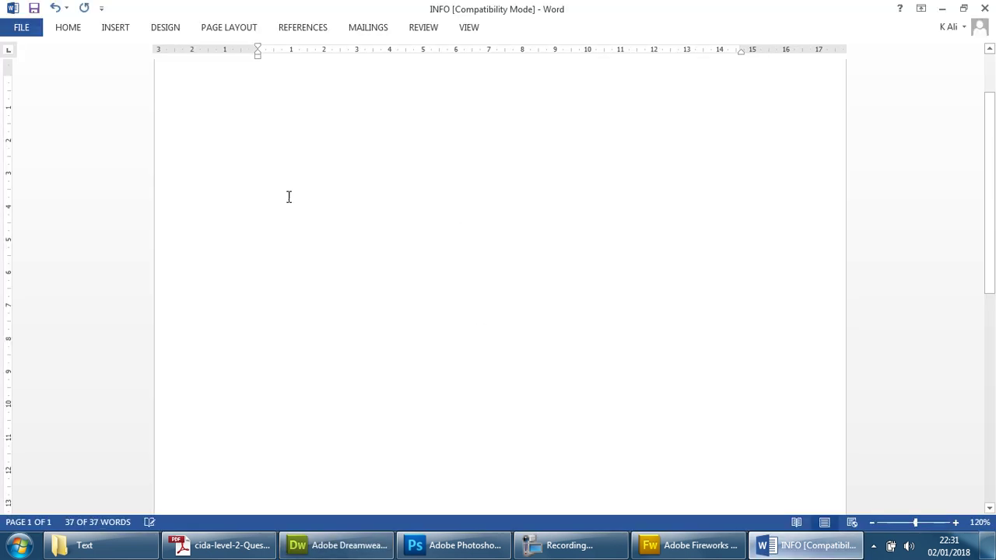
{"action": "left_click", "coordinate": [350, 546]}
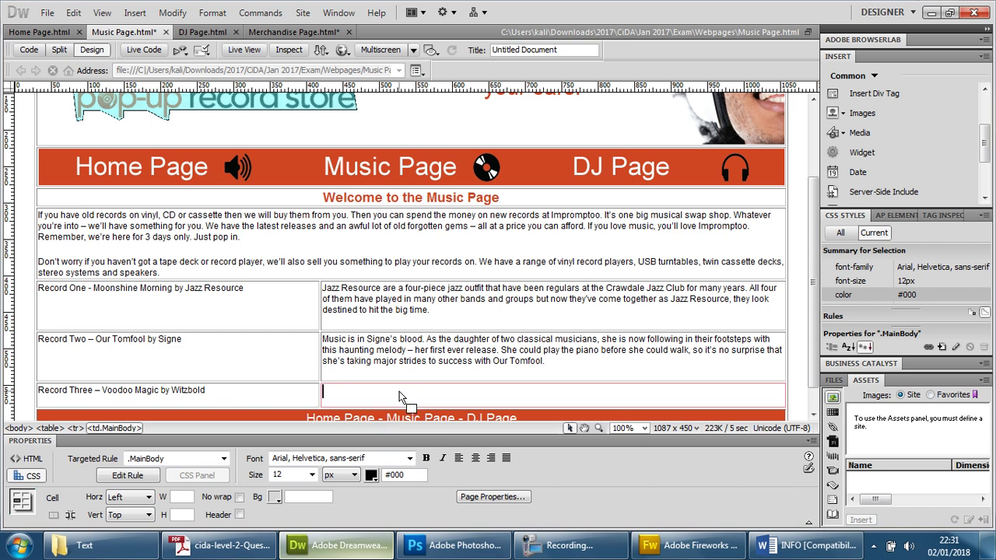
{"action": "key", "text": "ctrl+v"}
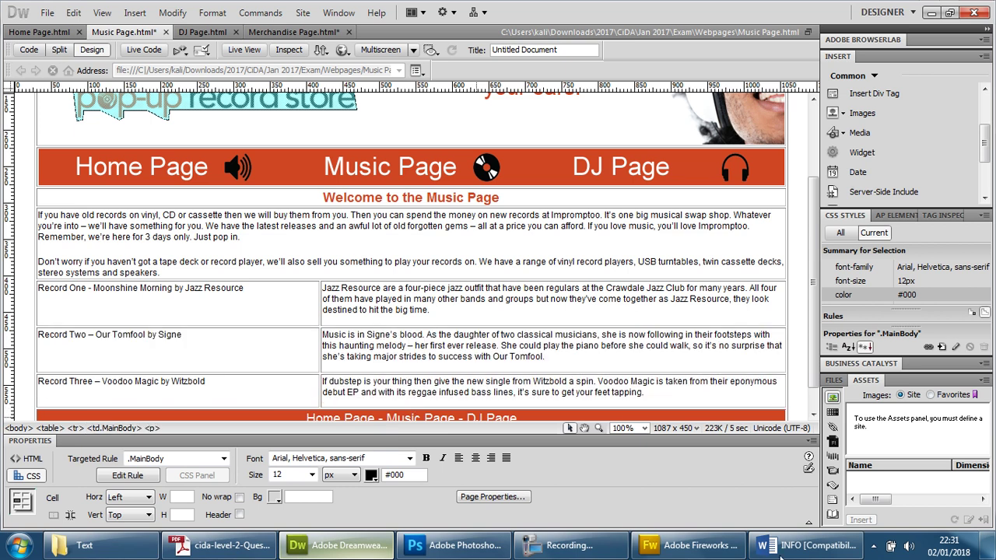
- Confirm the Word notes are now empty and return to Dreamweaver
{"action": "left_click", "coordinate": [810, 545]}
{"action": "scroll", "coordinate": [488, 217], "scroll_direction": "down", "scroll_amount": 5}
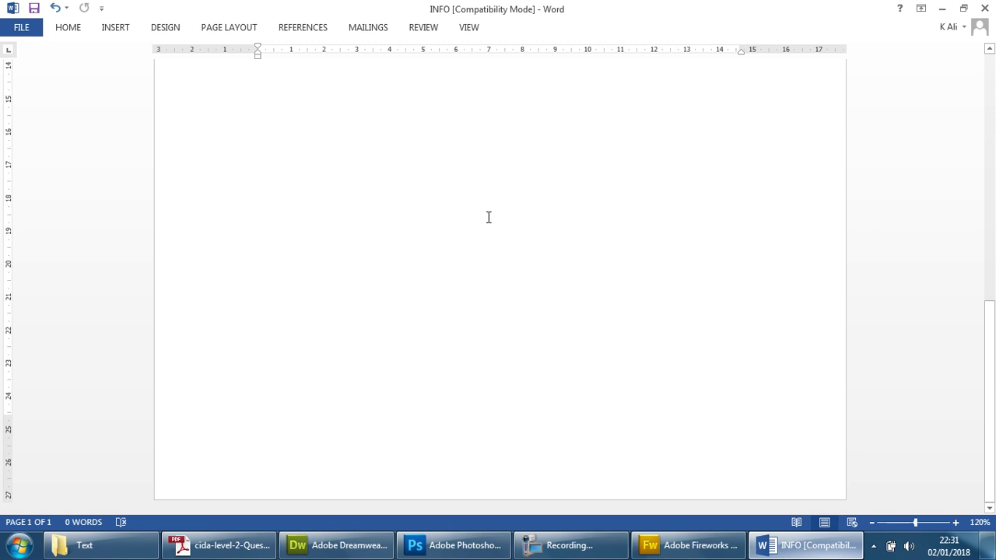
{"action": "scroll", "coordinate": [489, 217], "scroll_direction": "up", "scroll_amount": 10}
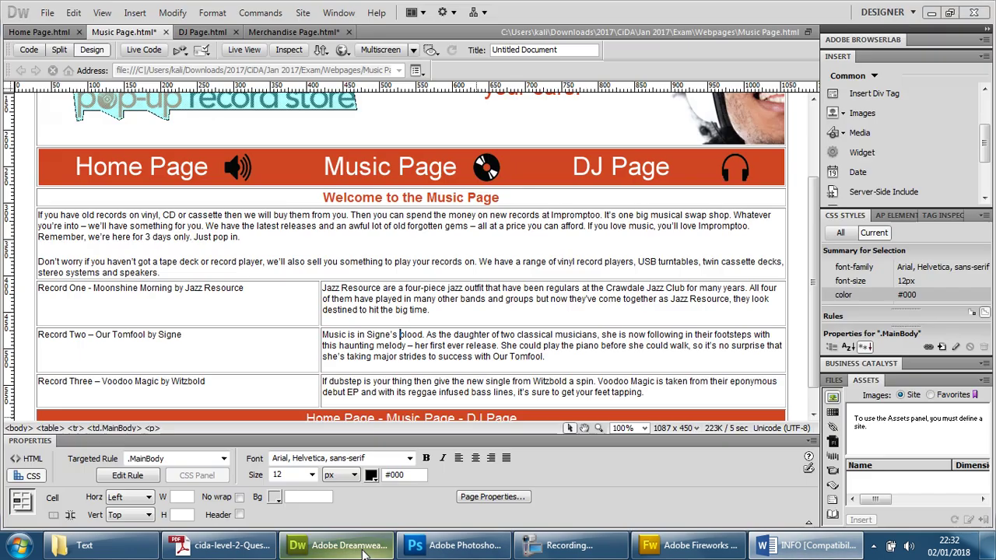
{"action": "left_click", "coordinate": [346, 546]}
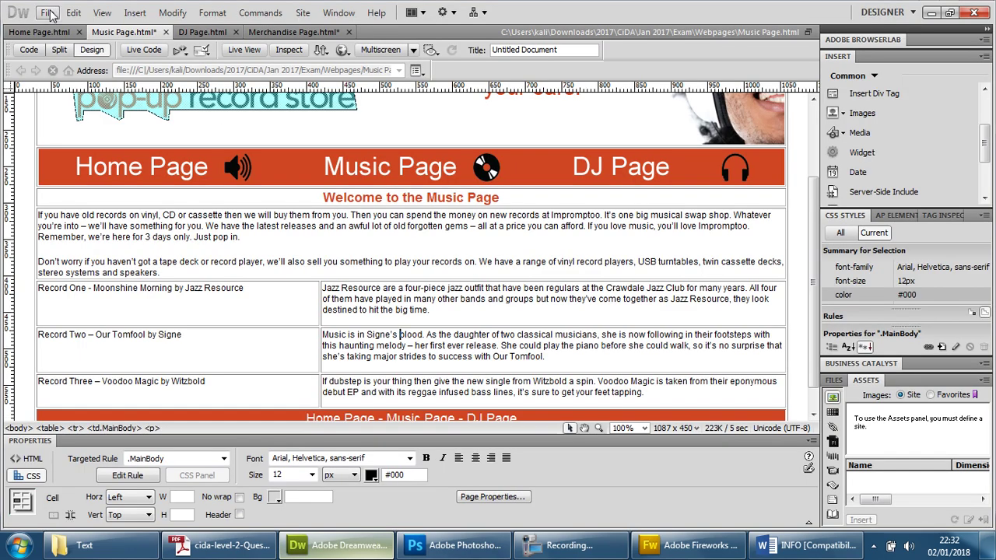
- Save the Music page and the Merchandise page with Ctrl+S
{"action": "key", "text": "ctrl+s"}
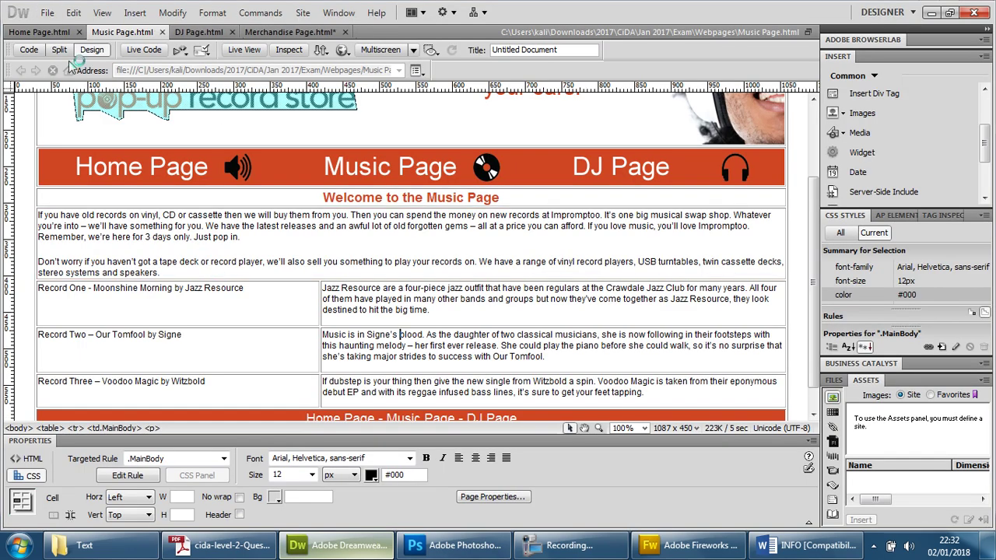
{"action": "left_click", "coordinate": [56, 33]}
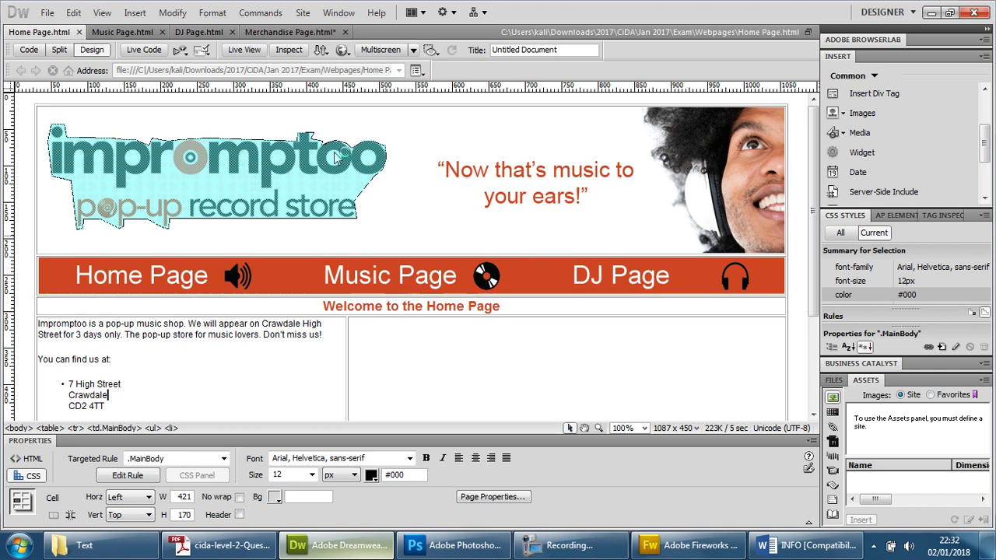
{"action": "left_click", "coordinate": [198, 31]}
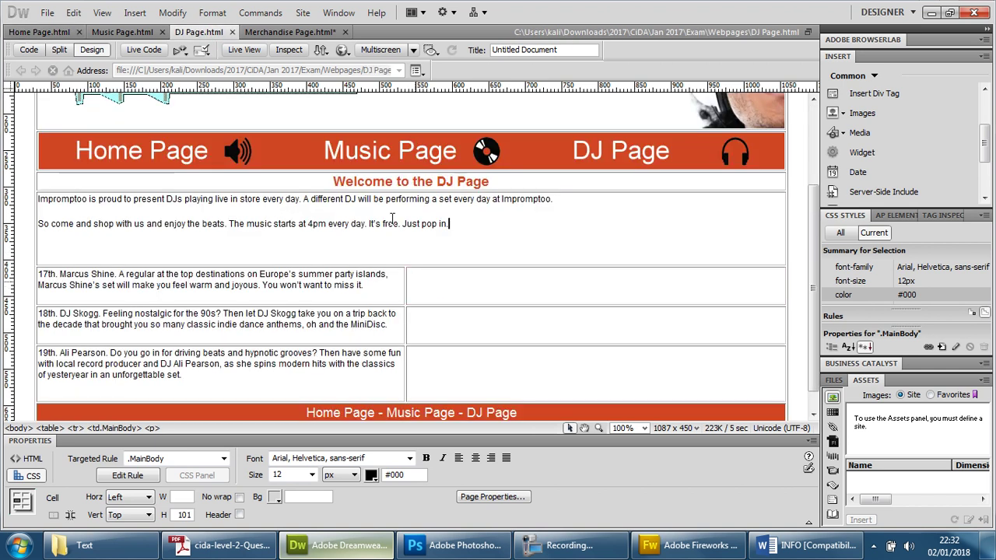
{"action": "left_click", "coordinate": [289, 32]}
{"action": "key", "text": "ctrl+s"}
- Return to the Home page and inspect its empty right-hand cells
{"action": "left_click", "coordinate": [198, 32]}
{"action": "left_click", "coordinate": [122, 32]}
{"action": "left_click", "coordinate": [39, 32]}
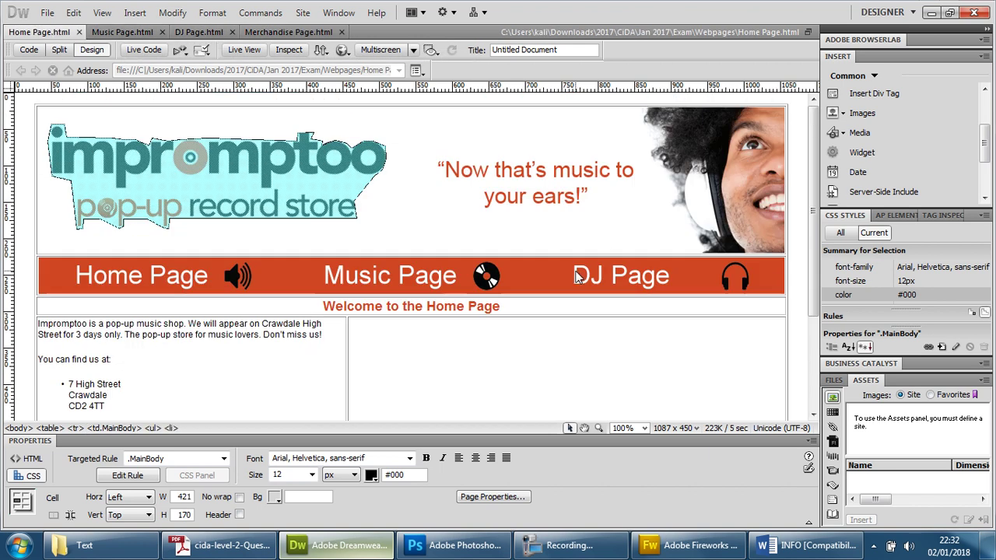
{"action": "scroll", "coordinate": [581, 265], "scroll_direction": "down", "scroll_amount": 3}
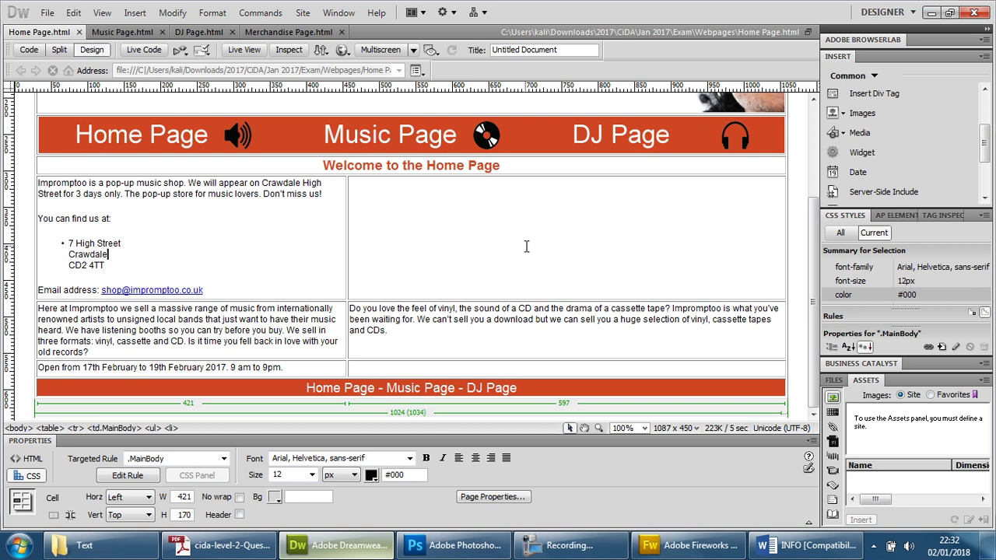
{"action": "left_click", "coordinate": [463, 245]}
{"action": "left_click", "coordinate": [454, 367]}
{"action": "left_click", "coordinate": [460, 221]}
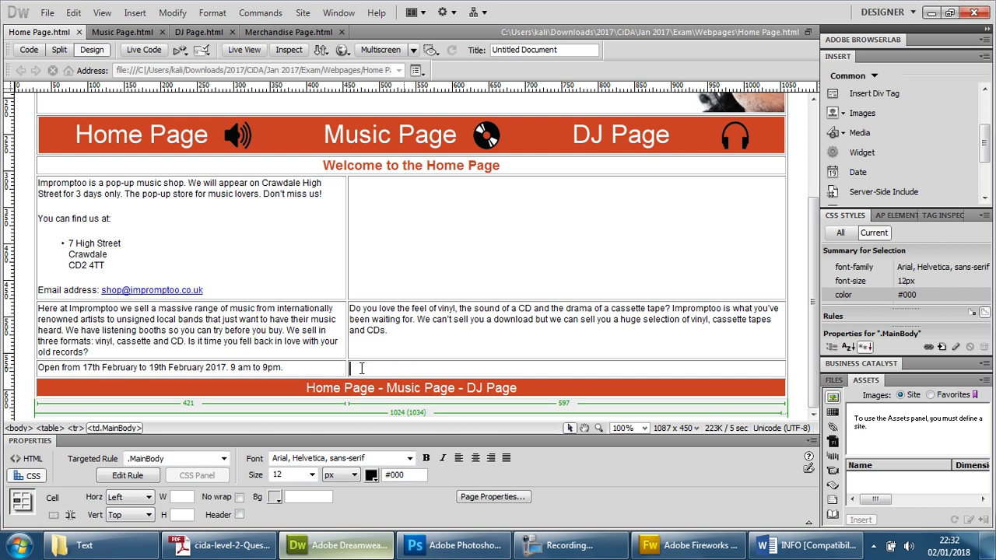
- Merge the two bottom-row cells of the Home page table into one cell
{"action": "left_click_drag", "start_coordinate": [404, 369], "coordinate": [289, 369]}
{"action": "right_click", "coordinate": [289, 369]}
{"action": "mouse_move", "coordinate": [377, 132]}
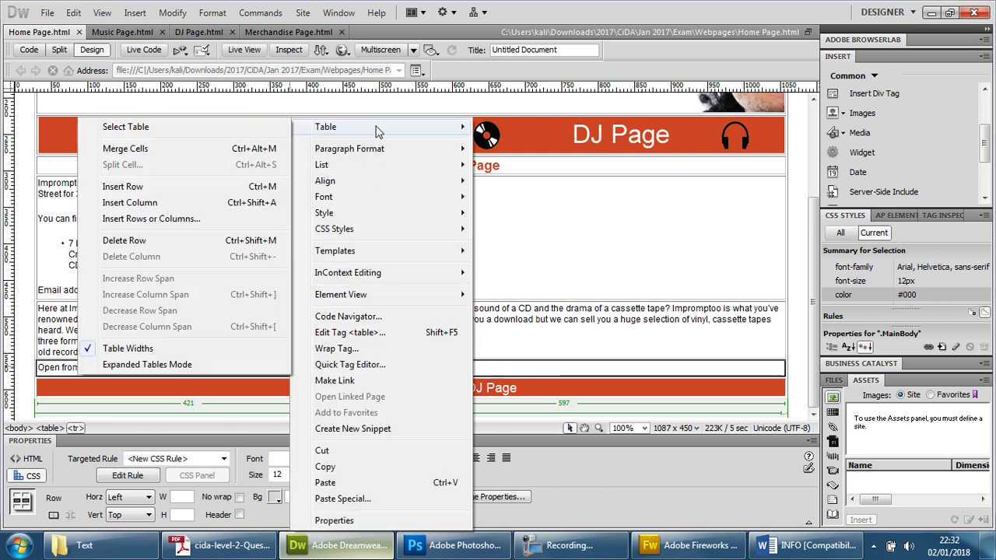
{"action": "left_click", "coordinate": [117, 148]}
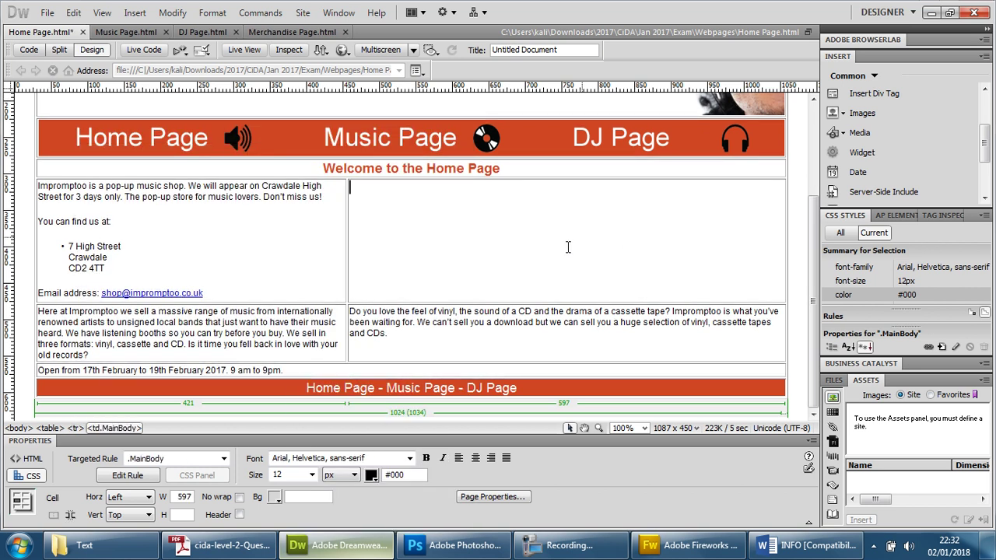
- Centre the opening-dates line horizontally in the merged cell, keeping vertical alignment at top
{"action": "left_click", "coordinate": [355, 370]}
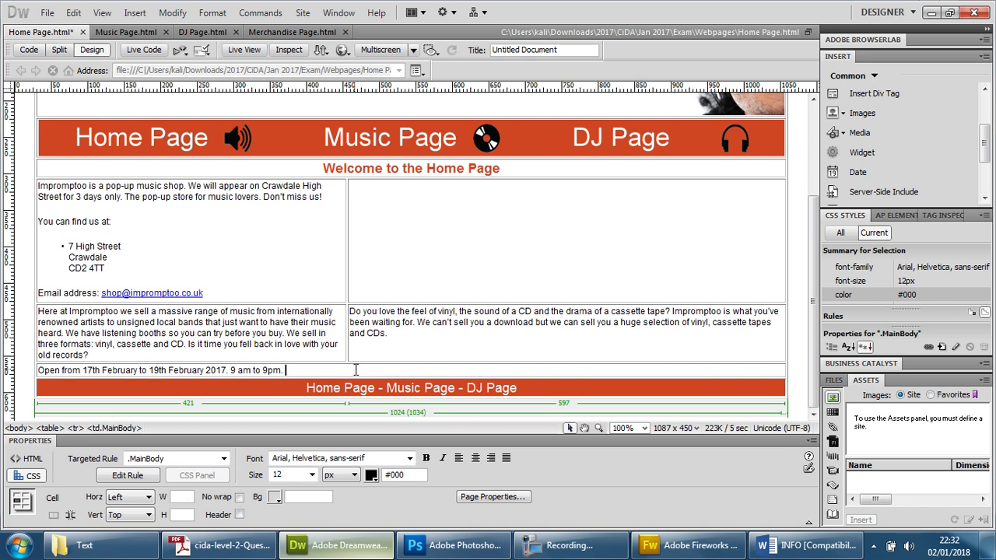
{"action": "left_click", "coordinate": [138, 515]}
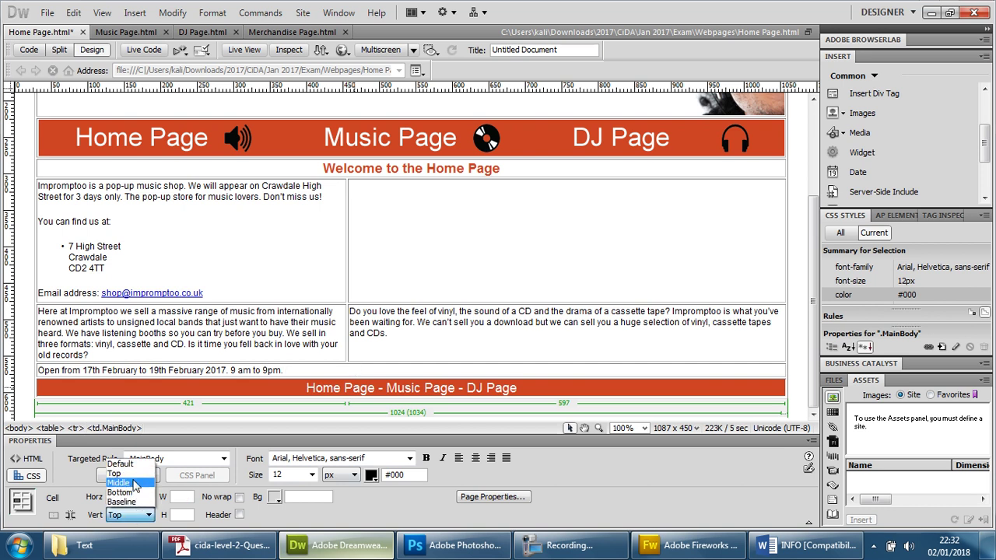
{"action": "left_click", "coordinate": [142, 483]}
{"action": "left_click", "coordinate": [144, 516]}
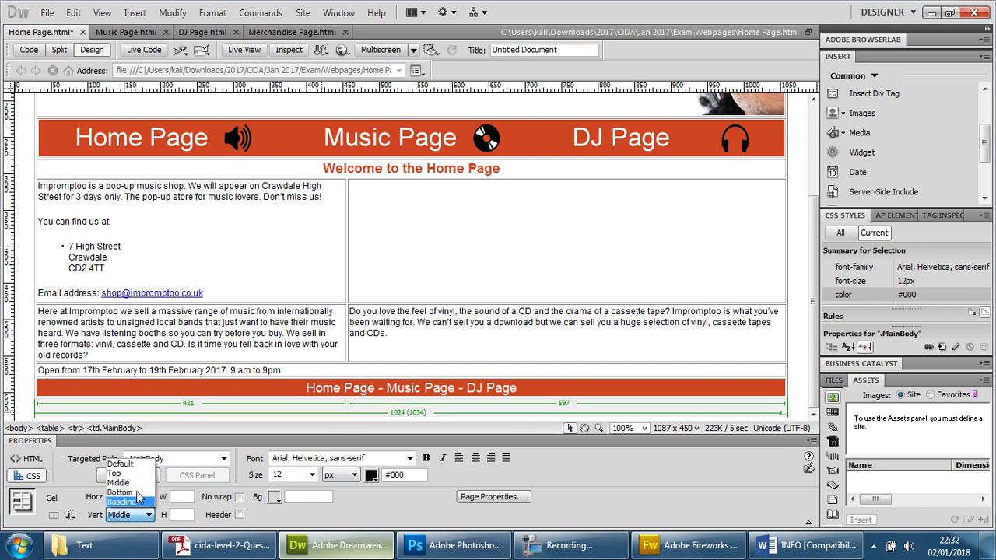
{"action": "left_click", "coordinate": [115, 473]}
{"action": "left_click", "coordinate": [144, 497]}
{"action": "left_click", "coordinate": [129, 467]}
{"action": "left_click", "coordinate": [132, 497]}
{"action": "left_click", "coordinate": [124, 528]}
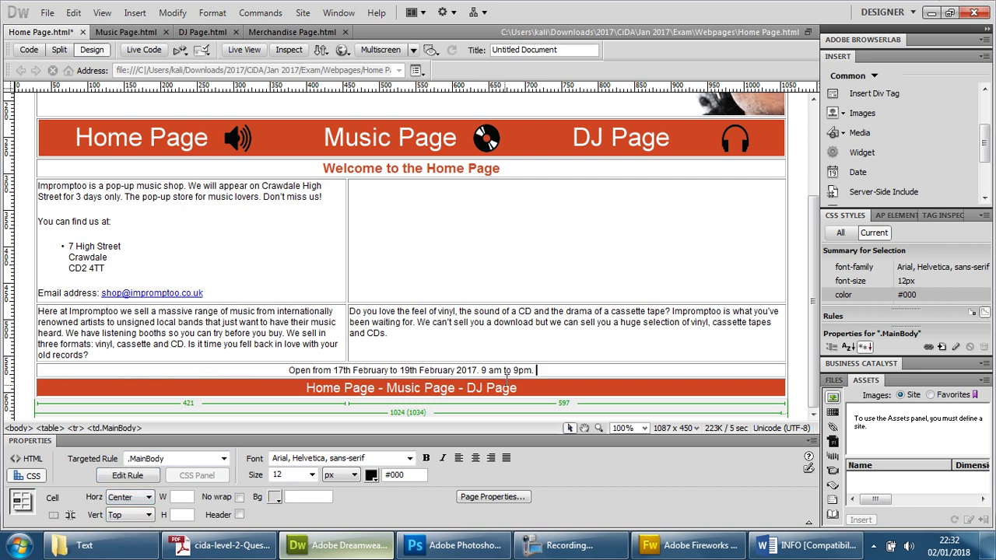
{"action": "left_click", "coordinate": [546, 202]}
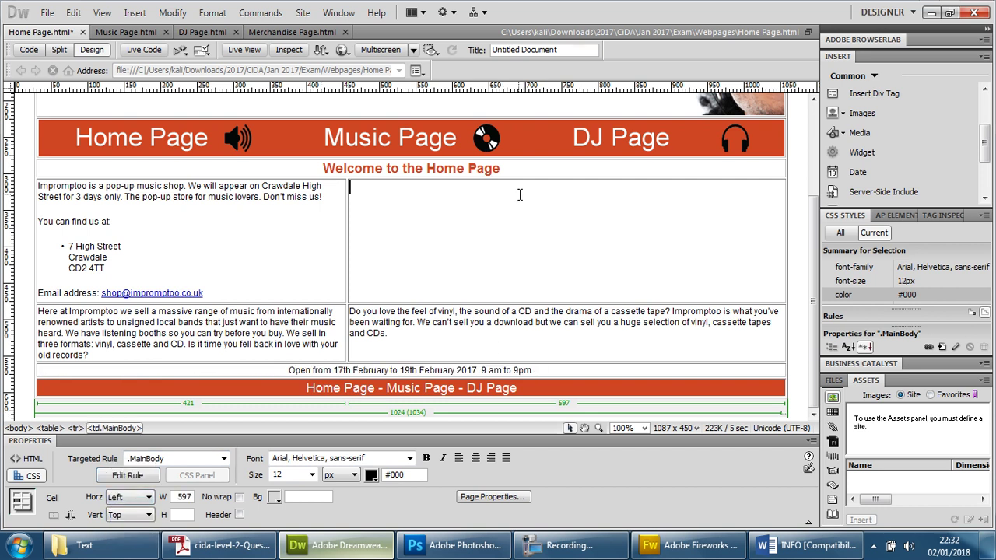
- Drag the DJ page's intro row border up to remove blank space, then save
{"action": "left_click", "coordinate": [128, 31]}
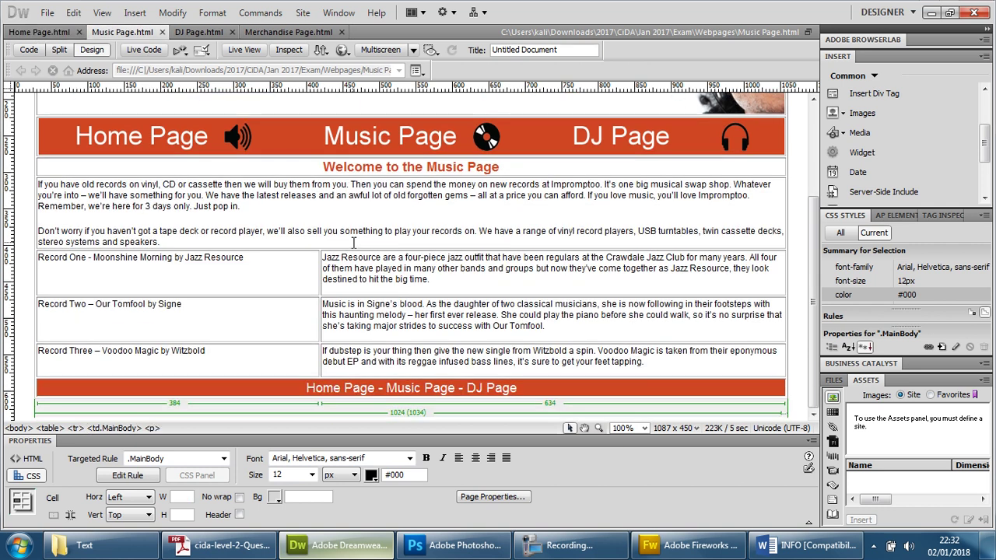
{"action": "scroll", "coordinate": [353, 243], "scroll_direction": "up", "scroll_amount": 1}
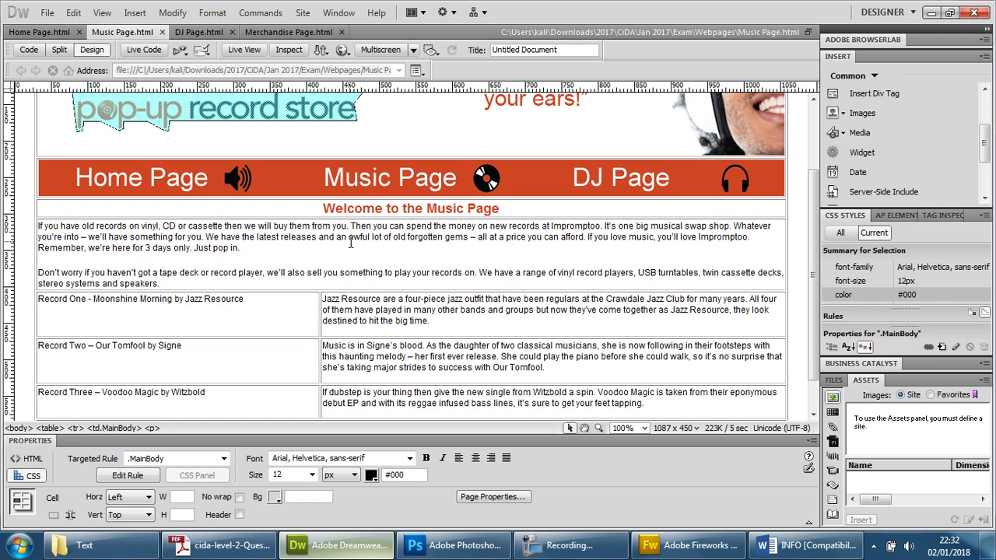
{"action": "left_click", "coordinate": [209, 32]}
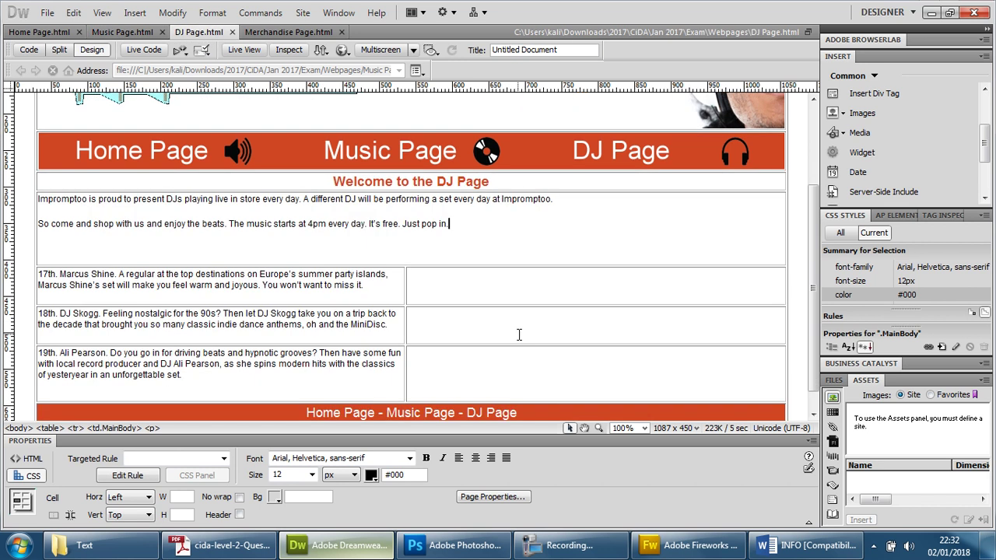
{"action": "left_click_drag", "start_coordinate": [459, 266], "coordinate": [457, 242]}
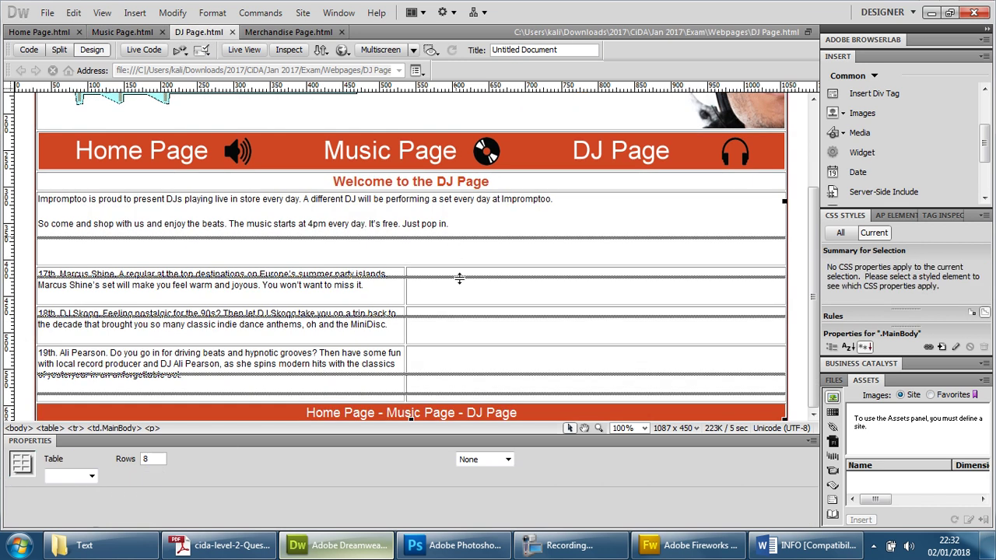
{"action": "key", "text": "ctrl+s"}
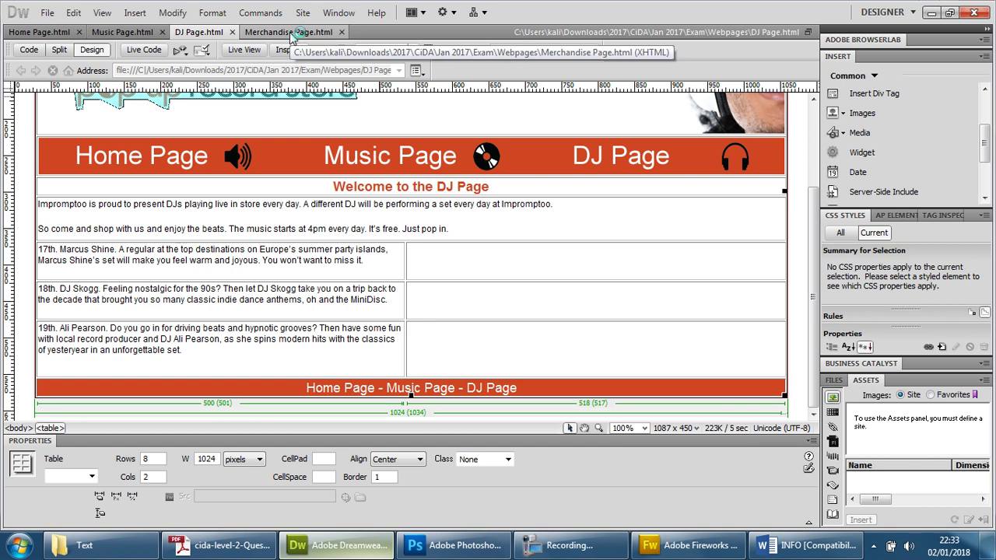
- Preview the Merchandise page in Google Chrome
{"action": "left_click", "coordinate": [291, 35]}
{"action": "left_click", "coordinate": [454, 197]}
{"action": "scroll", "coordinate": [438, 267], "scroll_direction": "down", "scroll_amount": 5}
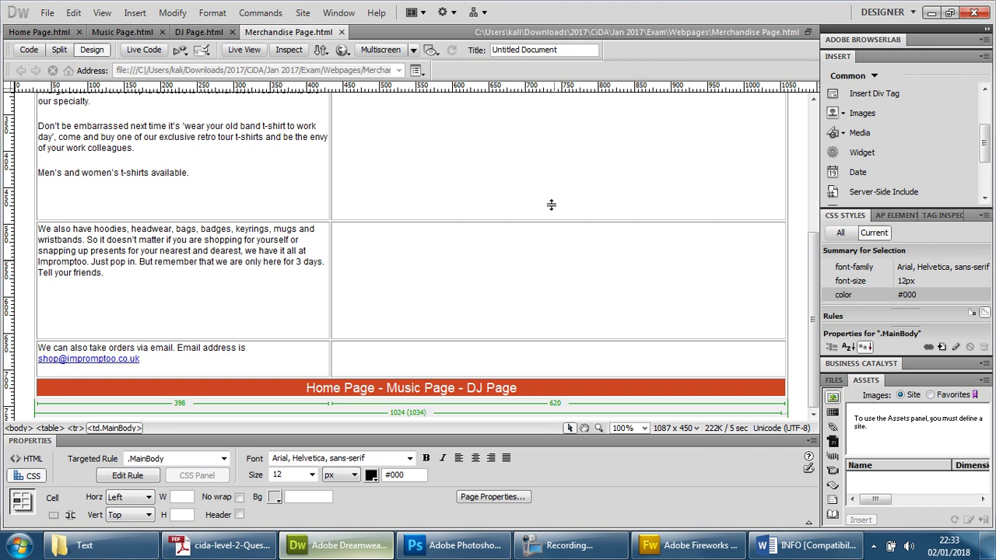
{"action": "scroll", "coordinate": [498, 285], "scroll_direction": "up", "scroll_amount": 5}
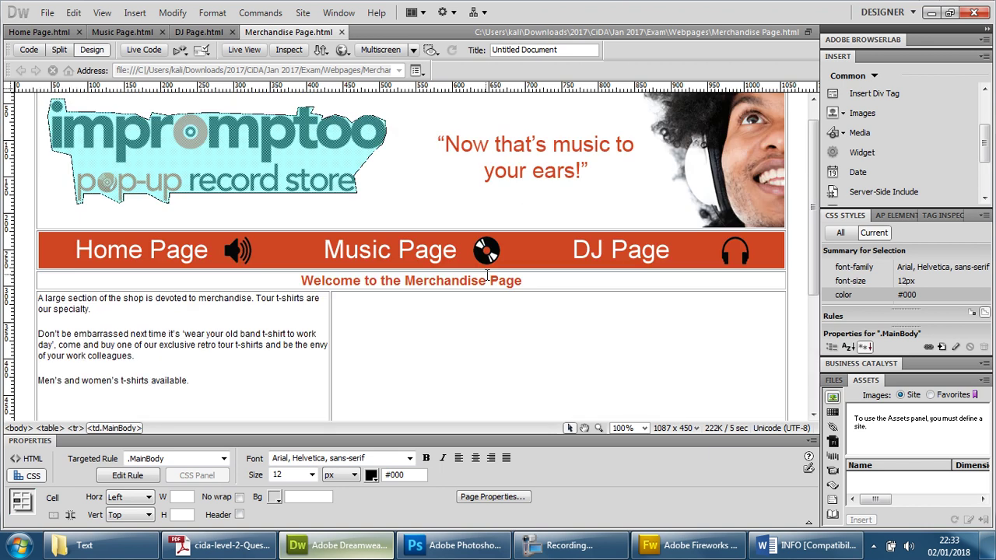
{"action": "left_click", "coordinate": [343, 52]}
{"action": "left_click", "coordinate": [381, 85]}
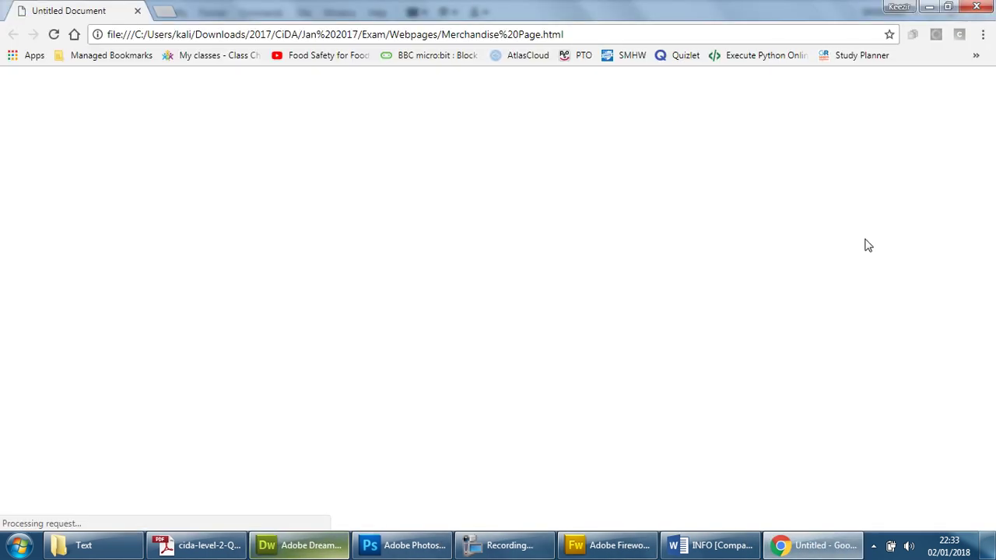
- View the Merchandise preview full screen with F11, then close the browser window
{"action": "key", "text": "F11"}
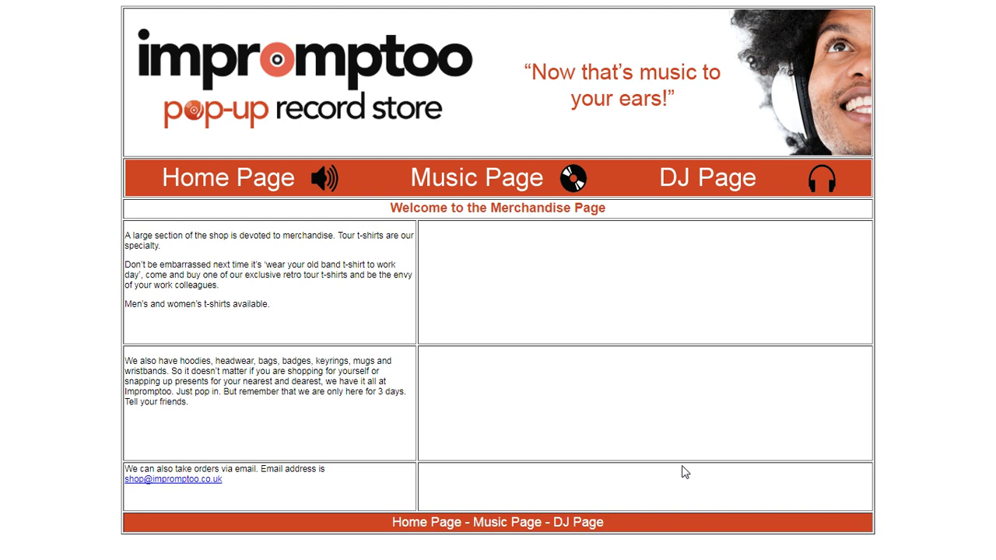
{"action": "key", "text": "F11"}
{"action": "left_click", "coordinate": [139, 12]}
- Preview the DJ page in Chrome full screen to check its buttons and links, then close Chrome
{"action": "left_click", "coordinate": [198, 32]}
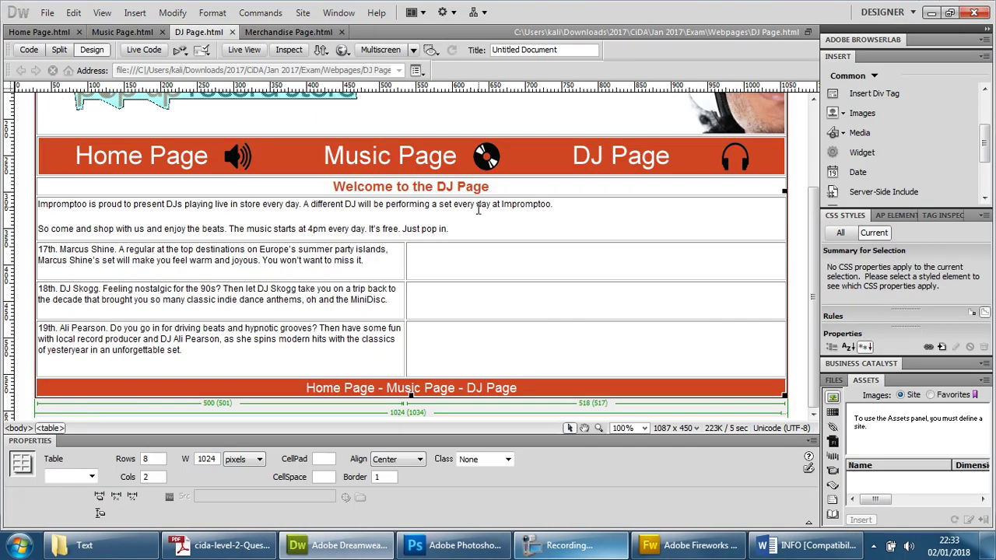
{"action": "left_click", "coordinate": [342, 50]}
{"action": "left_click", "coordinate": [375, 84]}
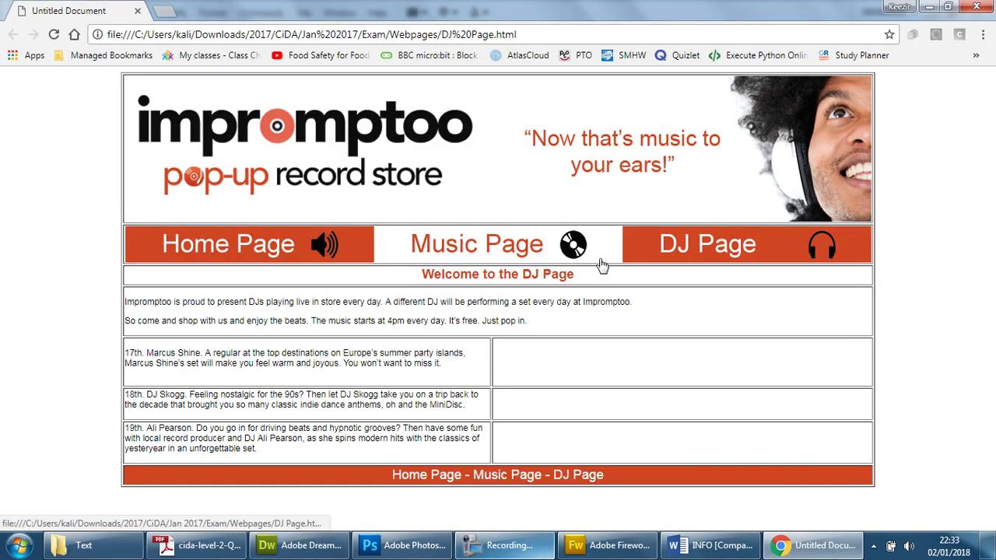
{"action": "key", "text": "F11"}
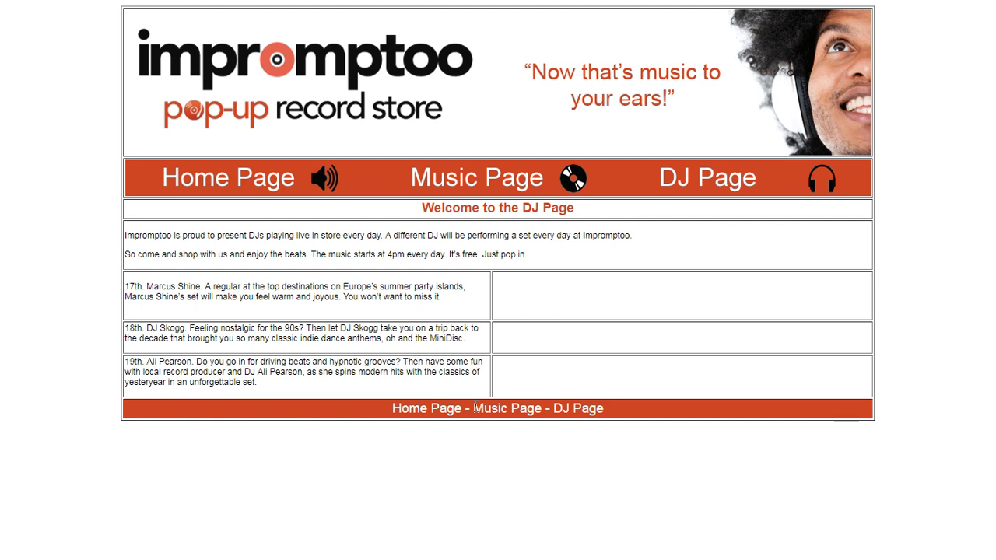
{"action": "key", "text": "F11"}
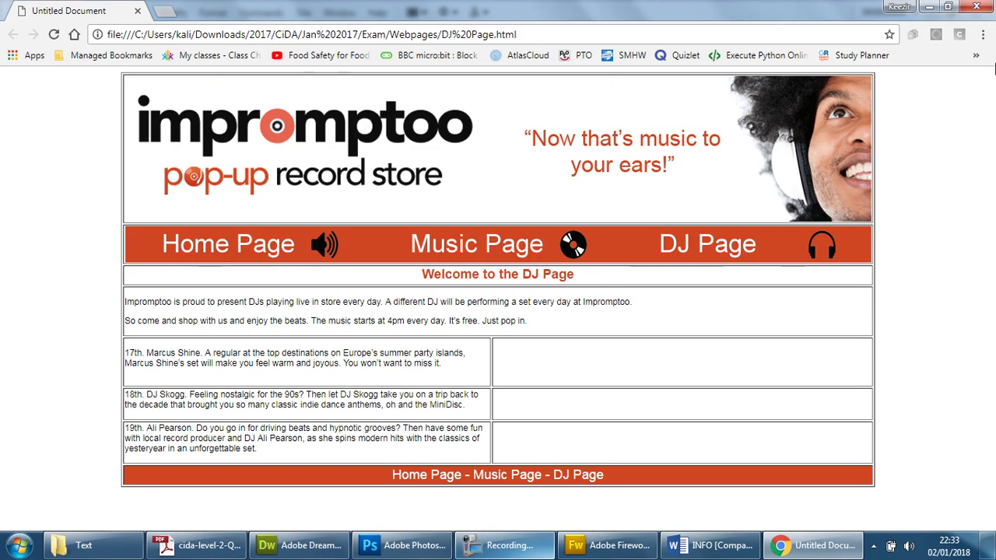
{"action": "left_click", "coordinate": [977, 6]}
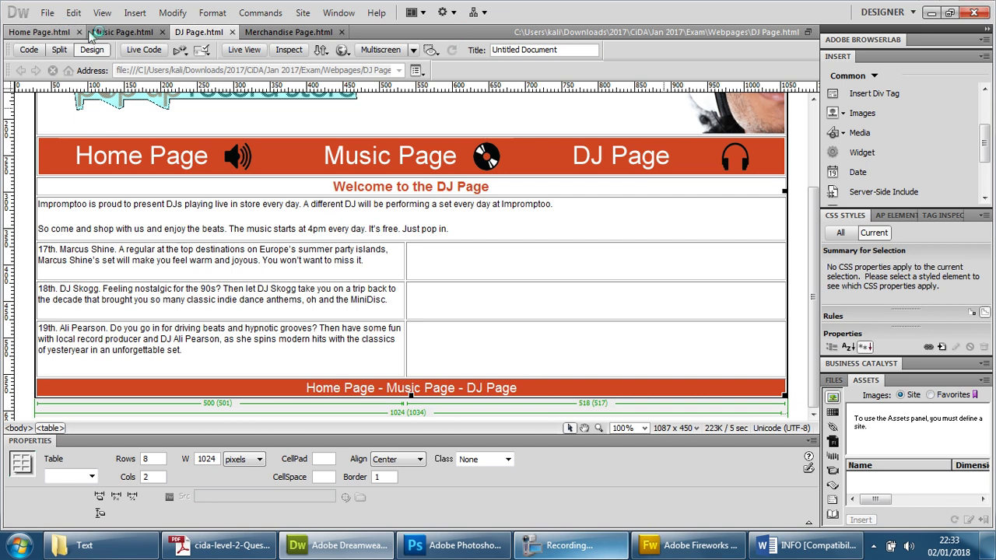
- On the Home page, link the Home Page button image to Home Page.html
{"action": "left_click", "coordinate": [58, 32]}
{"action": "left_click", "coordinate": [122, 32]}
{"action": "left_click", "coordinate": [198, 32]}
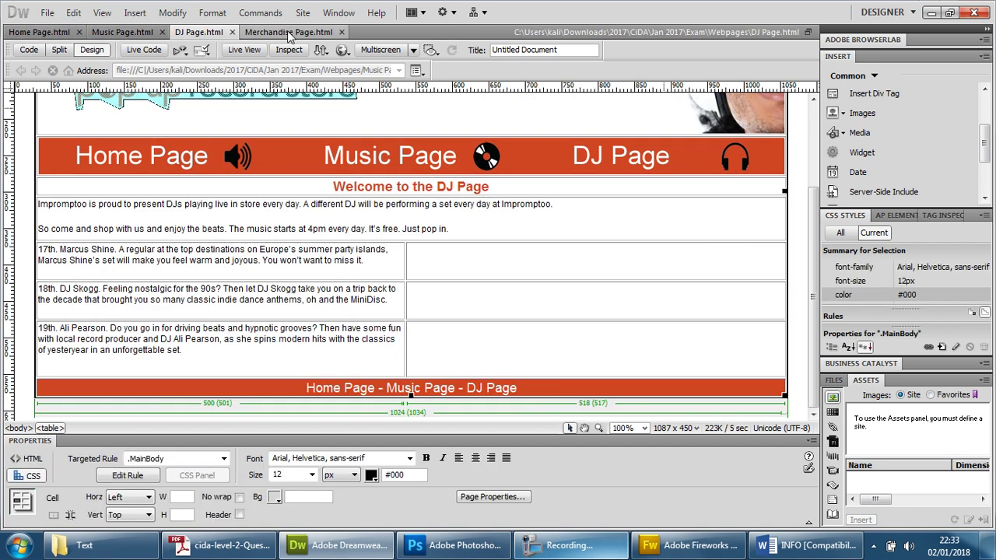
{"action": "left_click", "coordinate": [288, 32]}
{"action": "left_click", "coordinate": [48, 31]}
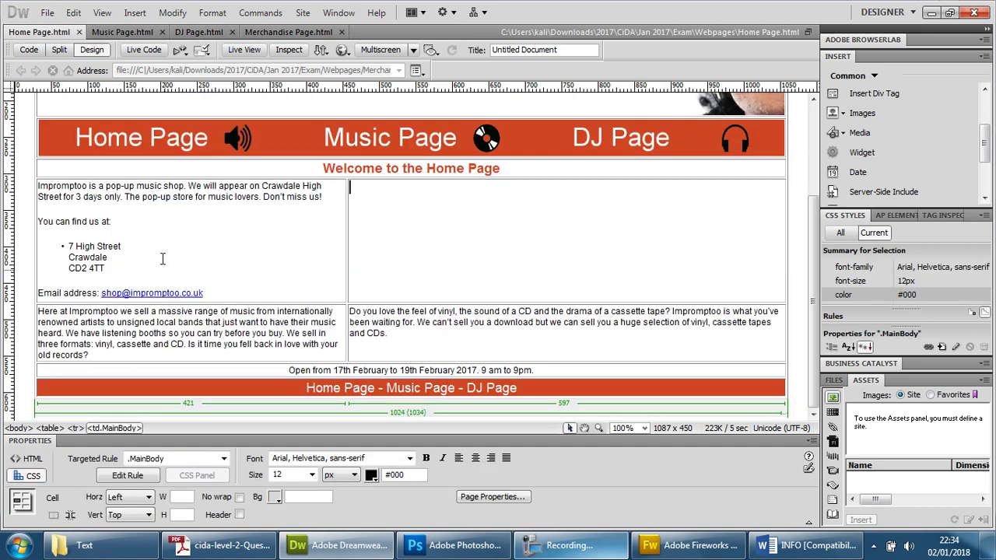
{"action": "scroll", "coordinate": [686, 138], "scroll_direction": "up", "scroll_amount": 3}
{"action": "scroll", "coordinate": [685, 137], "scroll_direction": "down", "scroll_amount": 3}
{"action": "scroll", "coordinate": [717, 305], "scroll_direction": "up", "scroll_amount": 3}
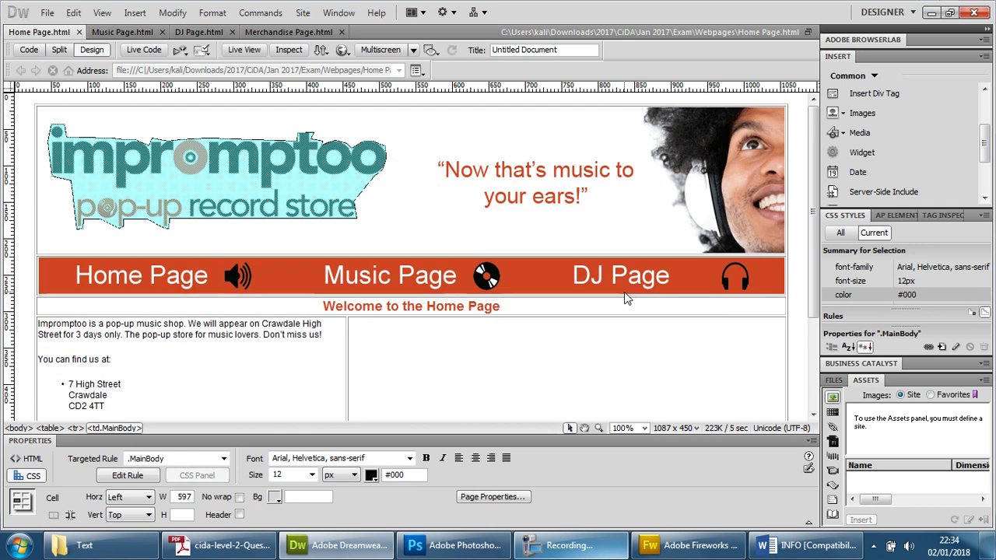
{"action": "left_click", "coordinate": [116, 277]}
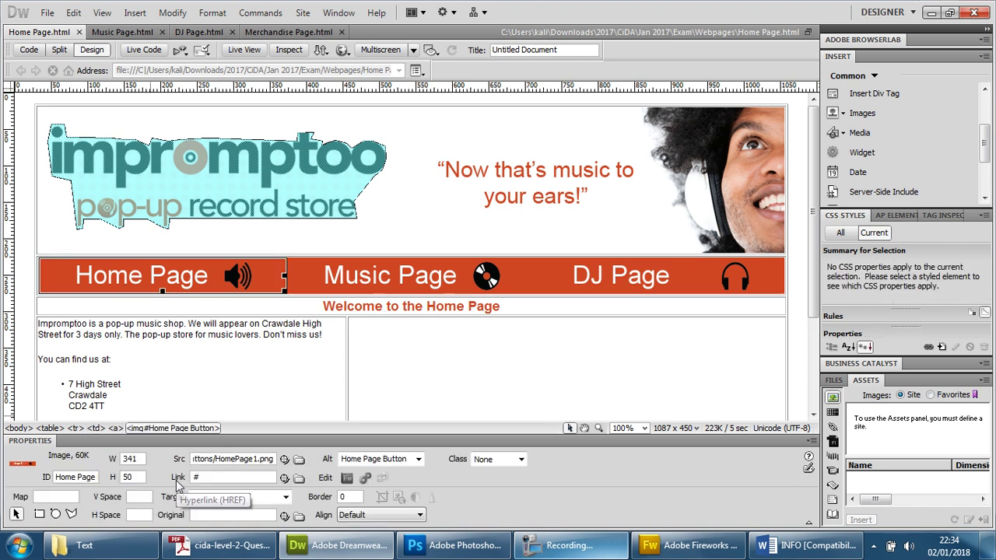
{"action": "left_click", "coordinate": [301, 479]}
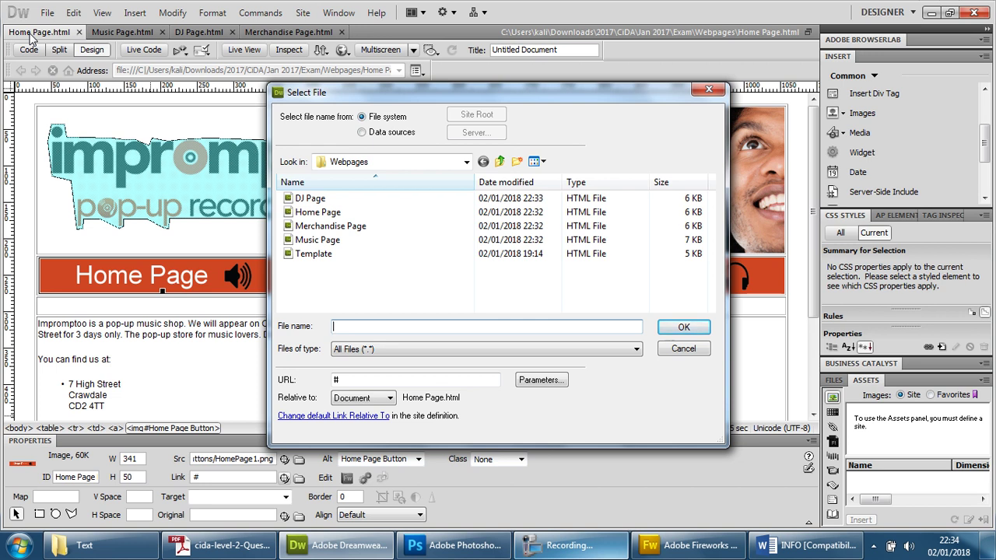
{"action": "left_click", "coordinate": [356, 213]}
{"action": "left_click", "coordinate": [683, 326]}
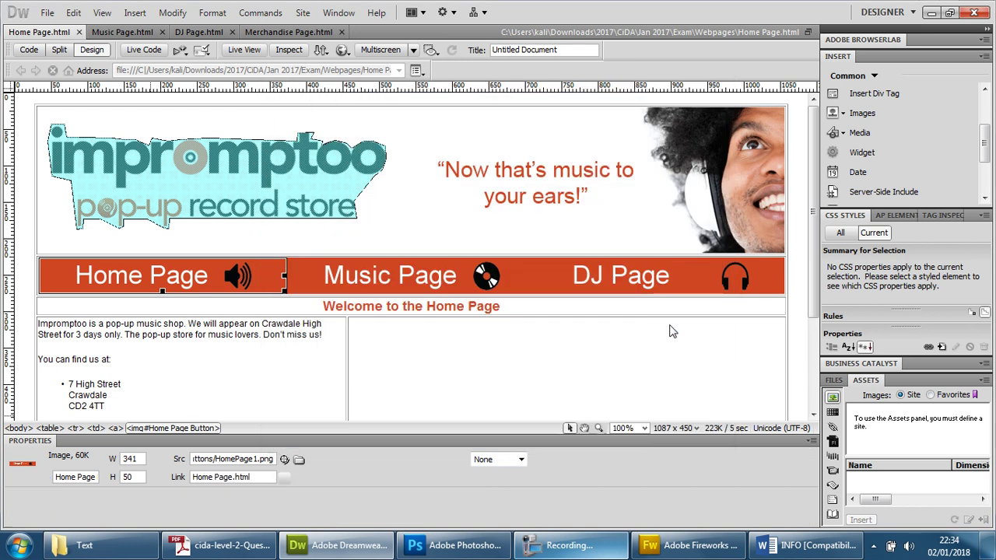
- Link the Music Page button image to Music Page.html
{"action": "left_click", "coordinate": [390, 274]}
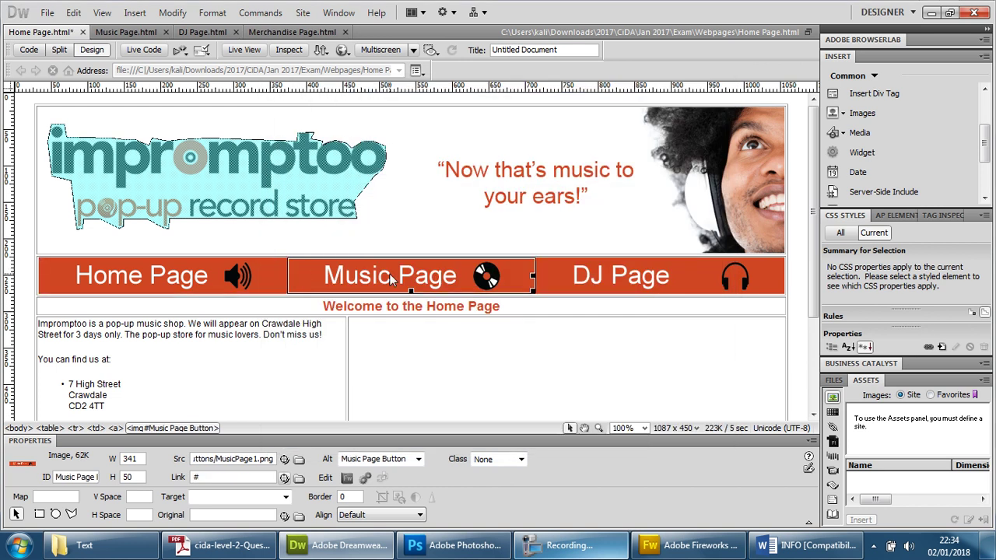
{"action": "left_click", "coordinate": [300, 478]}
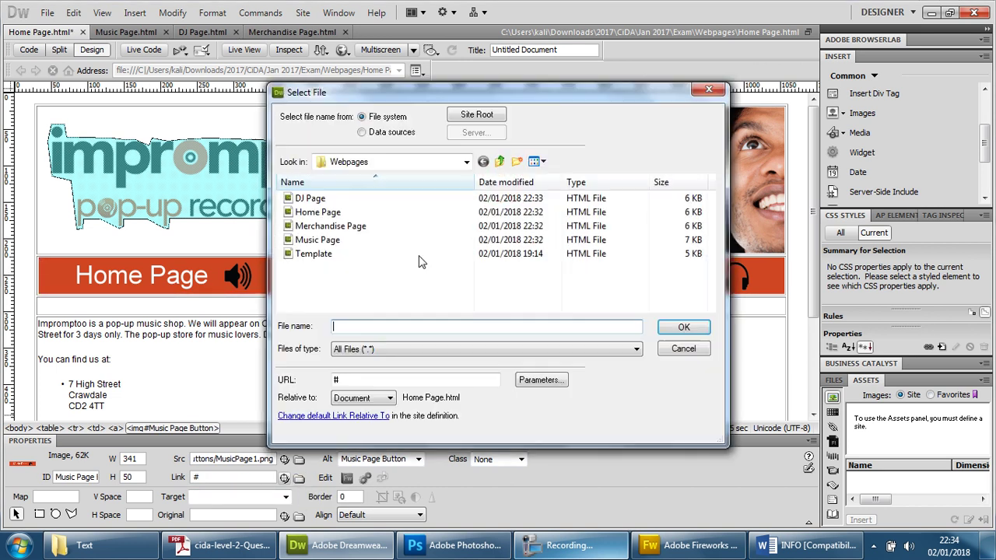
{"action": "left_click", "coordinate": [335, 240]}
{"action": "left_click", "coordinate": [683, 327]}
- Link the DJ Page button image to DJ Page.html
{"action": "left_click", "coordinate": [639, 289]}
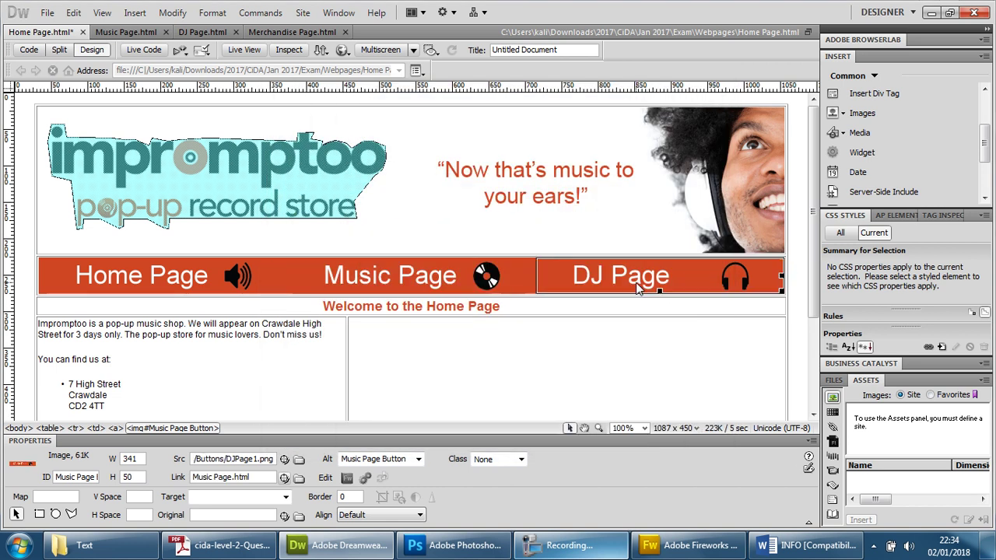
{"action": "left_click", "coordinate": [301, 478]}
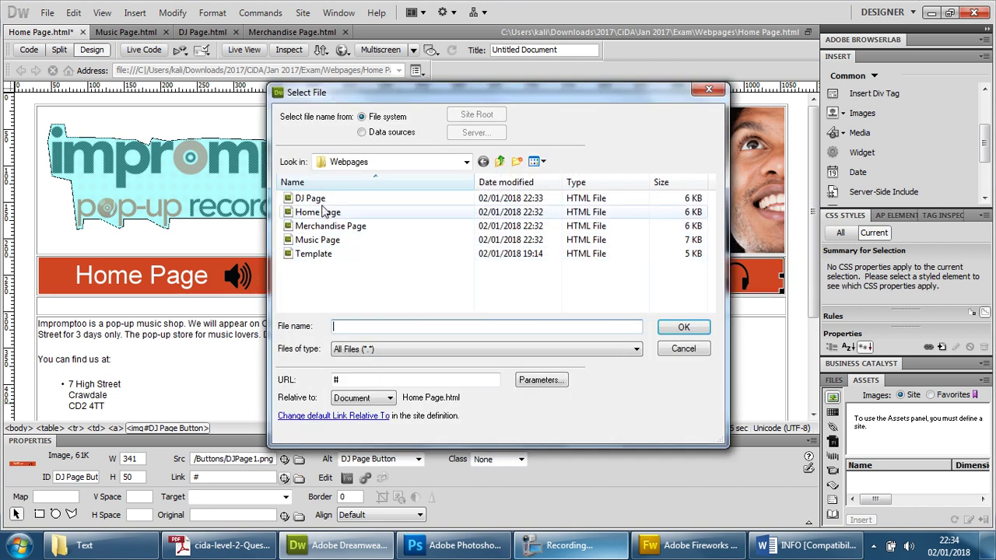
{"action": "left_click", "coordinate": [311, 198]}
{"action": "left_click", "coordinate": [683, 327]}
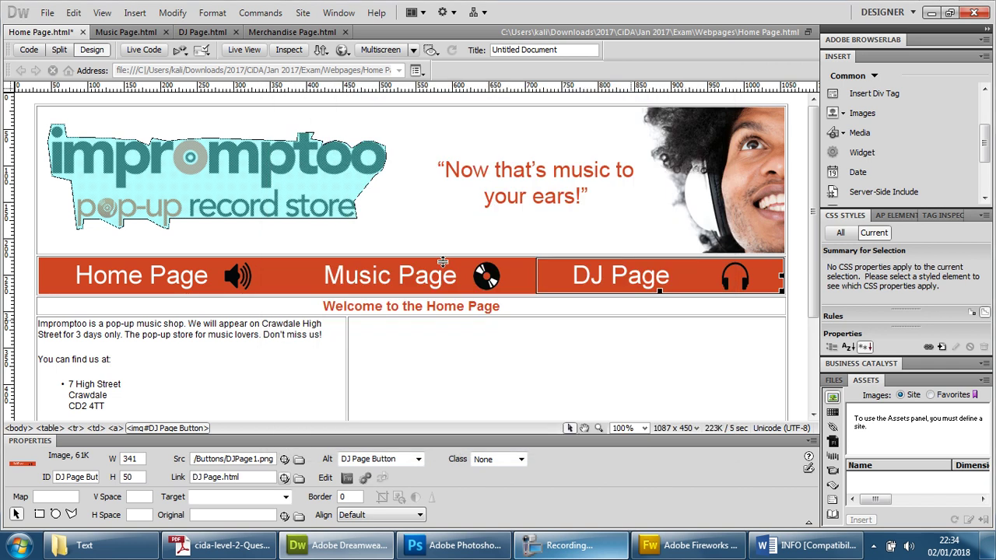
{"action": "left_click", "coordinate": [123, 32]}
{"action": "left_click", "coordinate": [161, 175]}
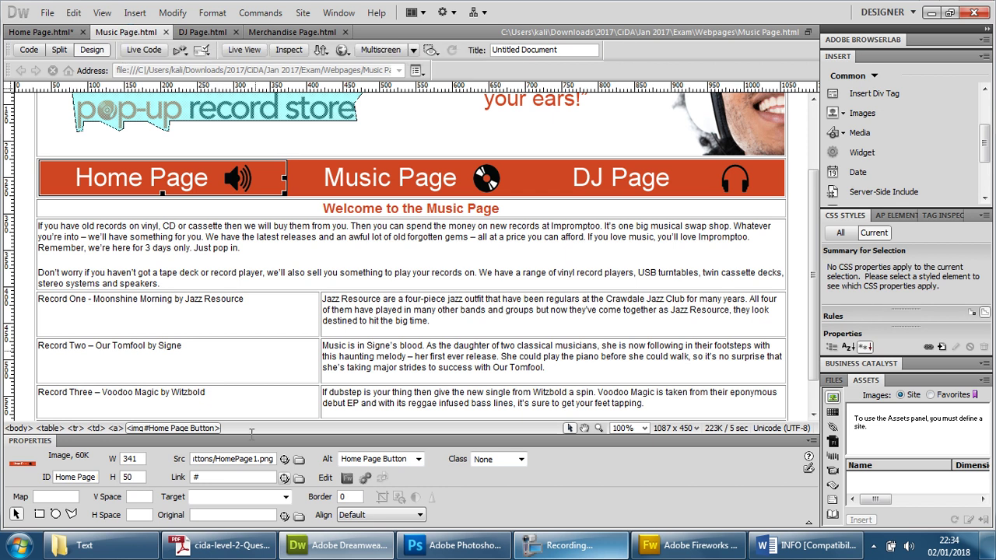
- Link the Music page's Home button to Home Page.html
{"action": "left_click", "coordinate": [299, 480]}
{"action": "left_click", "coordinate": [334, 212]}
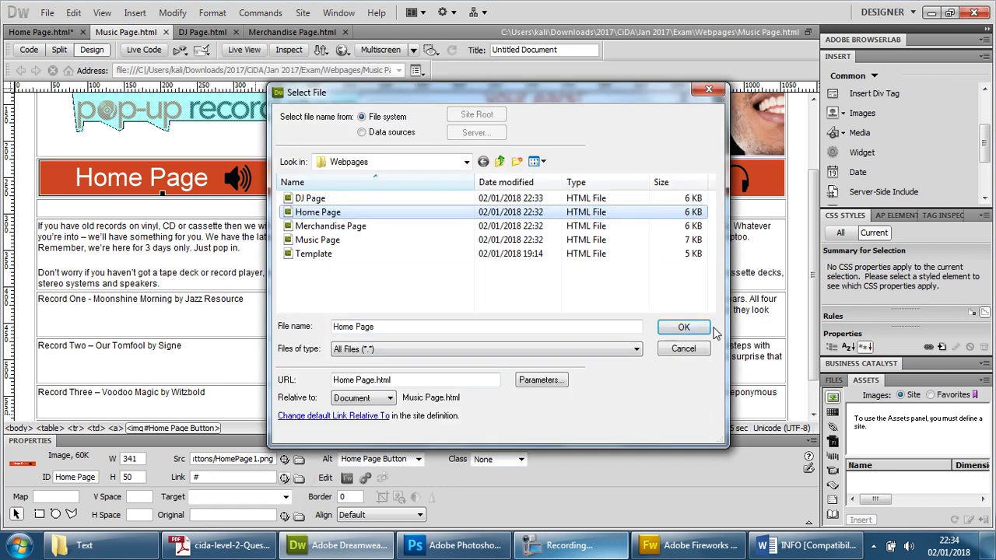
{"action": "left_click", "coordinate": [674, 322]}
- Link the Music Page button to Music Page.html using Ctrl+L
{"action": "left_click", "coordinate": [365, 181]}
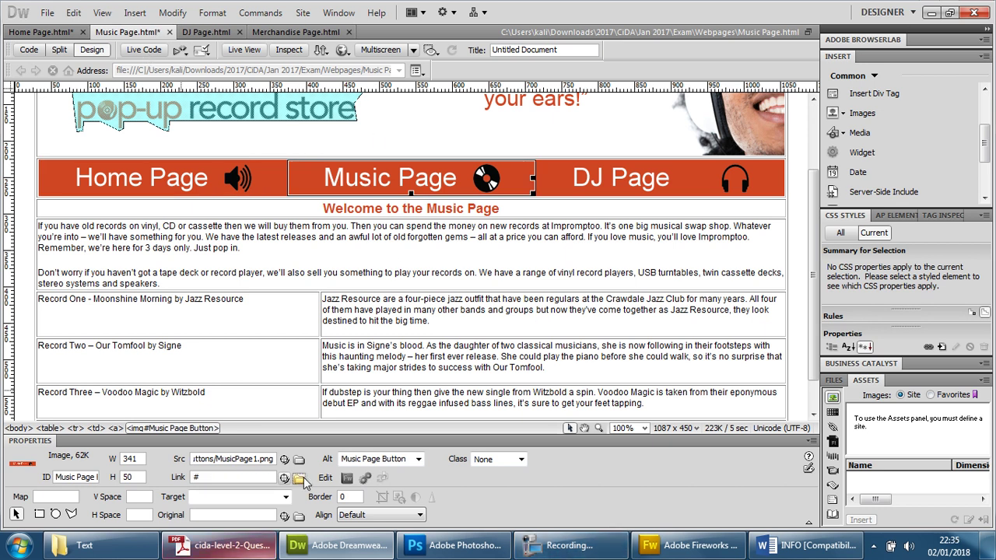
{"action": "key", "text": "ctrl+l"}
{"action": "left_click", "coordinate": [315, 240]}
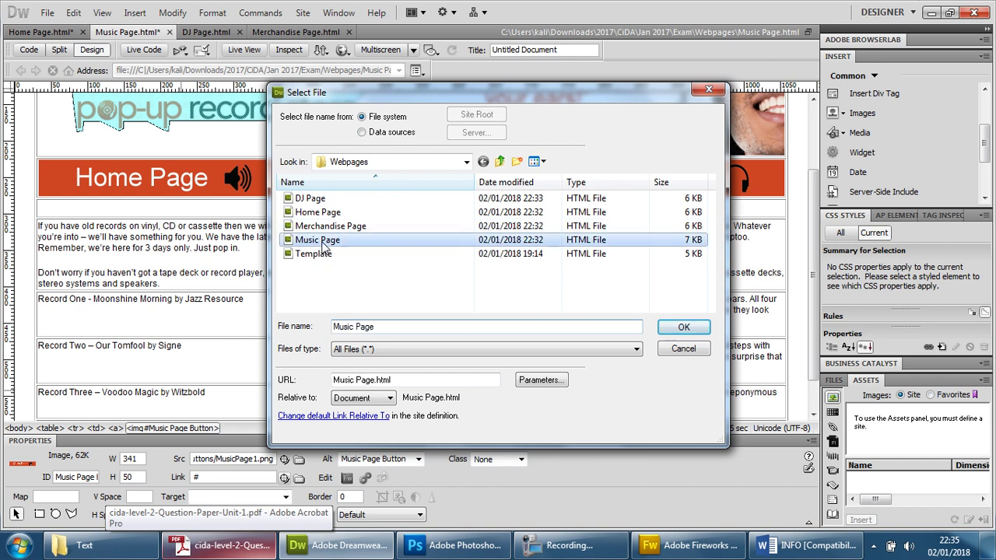
{"action": "left_click", "coordinate": [685, 327]}
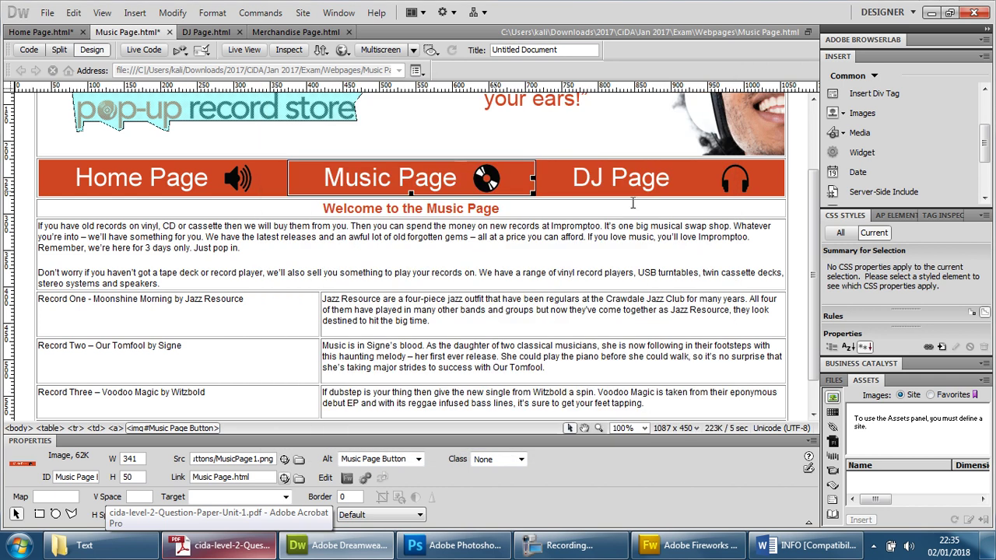
{"action": "left_click", "coordinate": [560, 547]}
- Check the Merchandise page's Home, Music and DJ button links, then save the page
{"action": "left_click", "coordinate": [900, 140]}
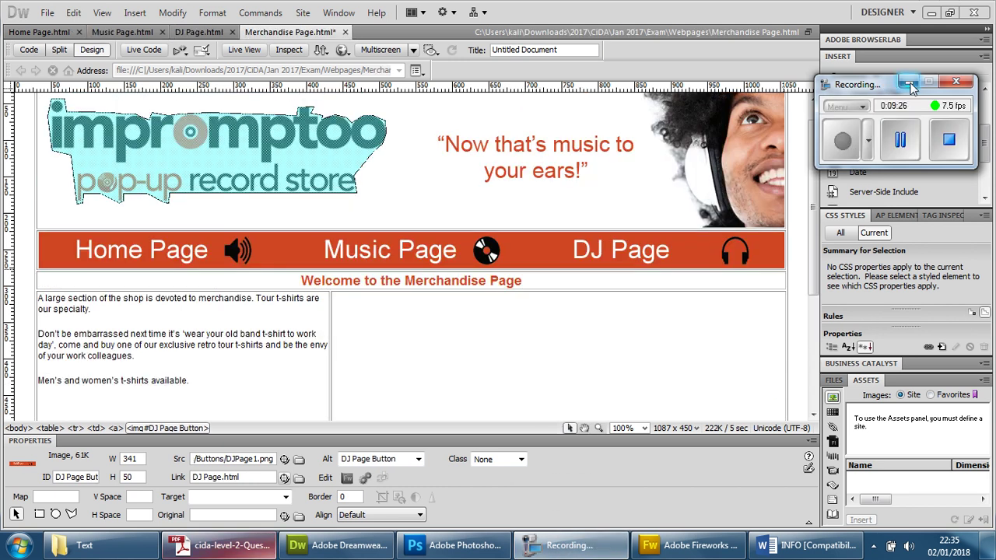
{"action": "left_click", "coordinate": [909, 83]}
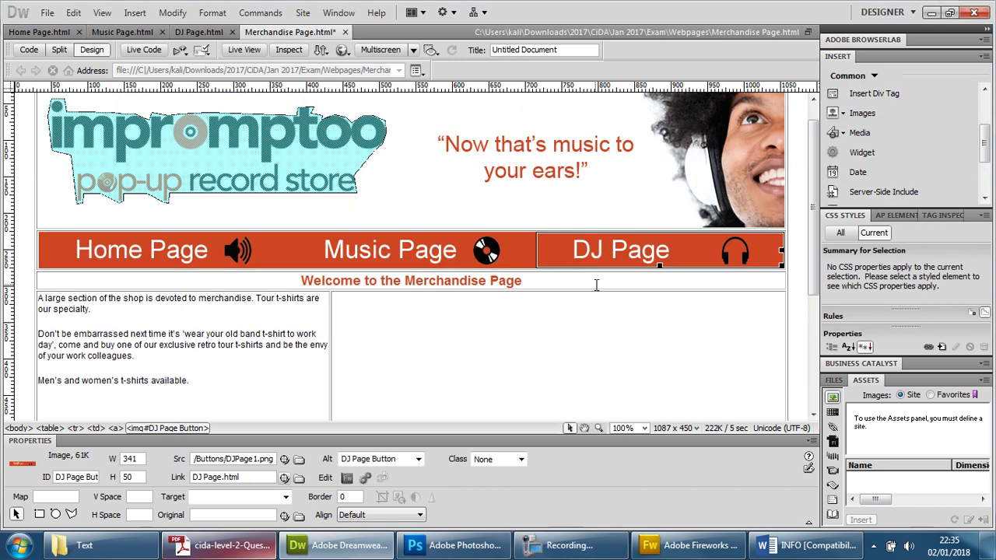
{"action": "left_click", "coordinate": [175, 257]}
{"action": "left_click", "coordinate": [375, 256]}
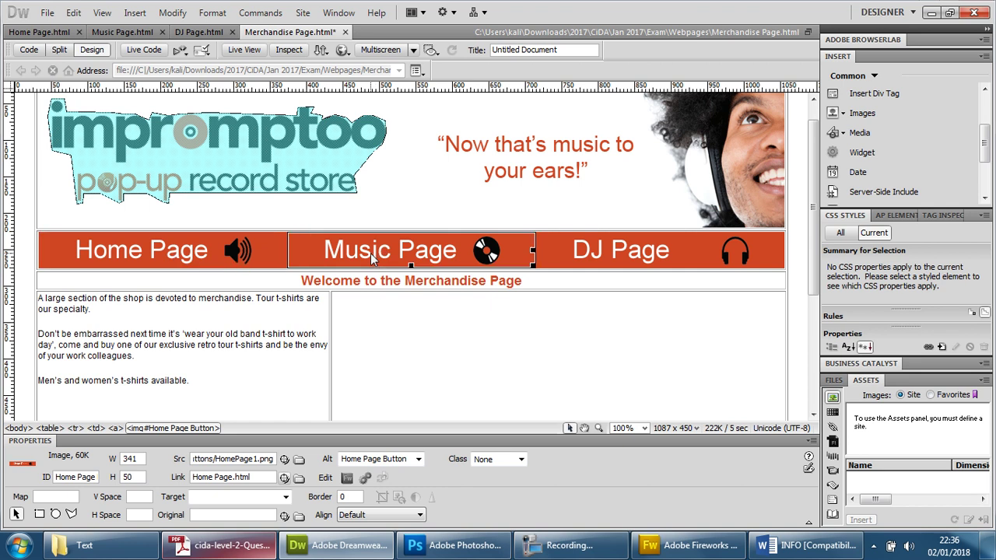
{"action": "left_click", "coordinate": [592, 259]}
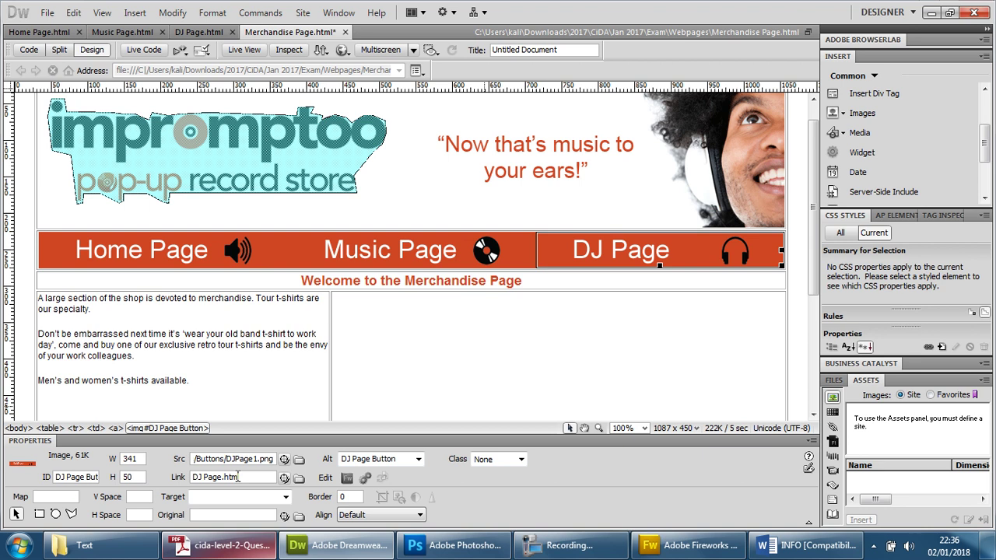
{"action": "key", "text": "ctrl+s"}
{"action": "left_click", "coordinate": [342, 50]}
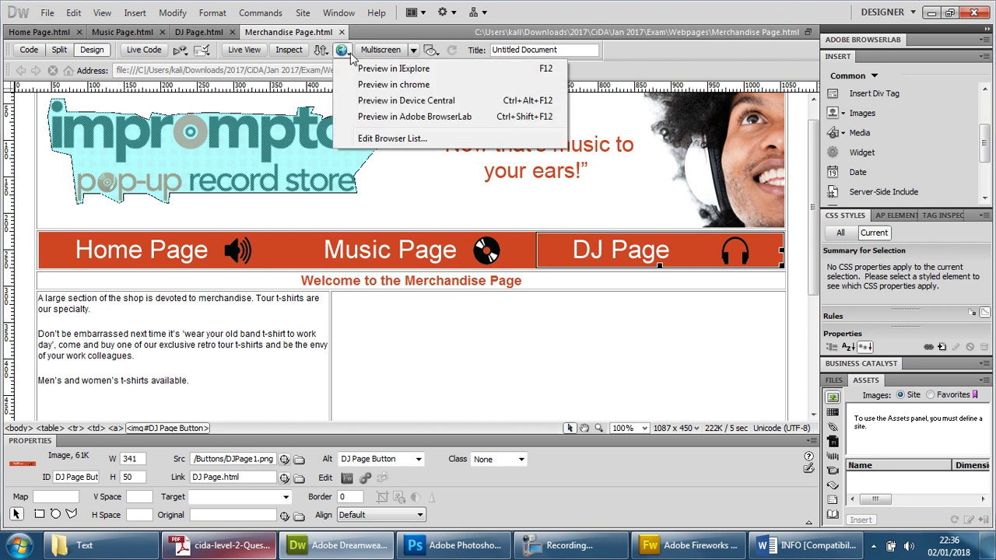
- Preview the Merchandise Page full screen in Chrome and follow its Music Page button
{"action": "left_click", "coordinate": [402, 88]}
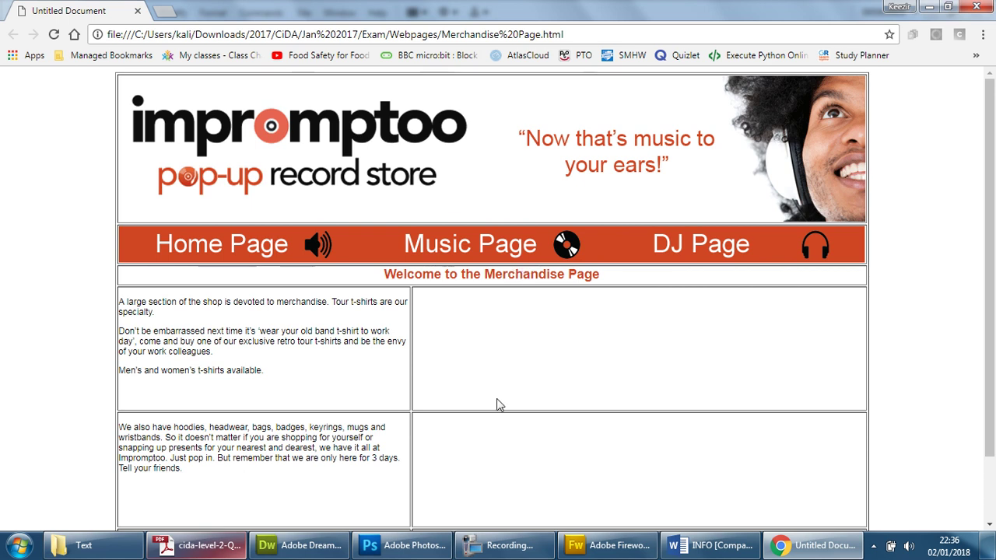
{"action": "key", "text": "F11"}
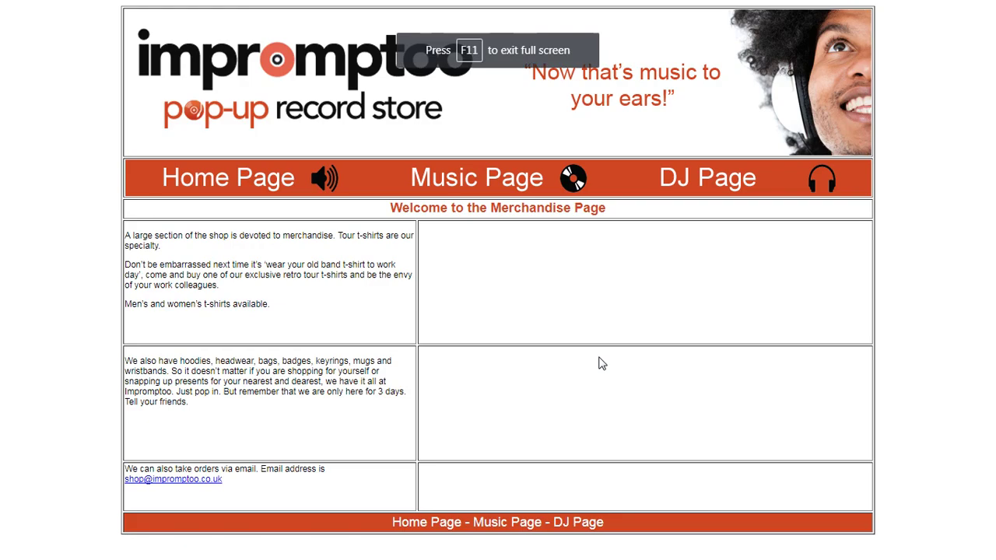
{"action": "left_click", "coordinate": [498, 193]}
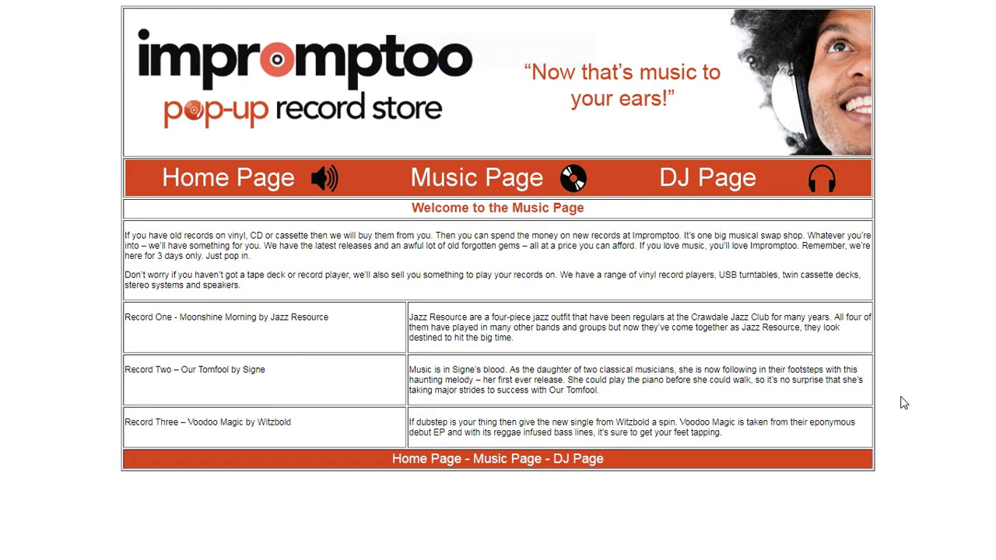
- Test the Home, Music and DJ page buttons repeatedly, then leave full screen on the Home page
{"action": "left_click", "coordinate": [281, 181]}
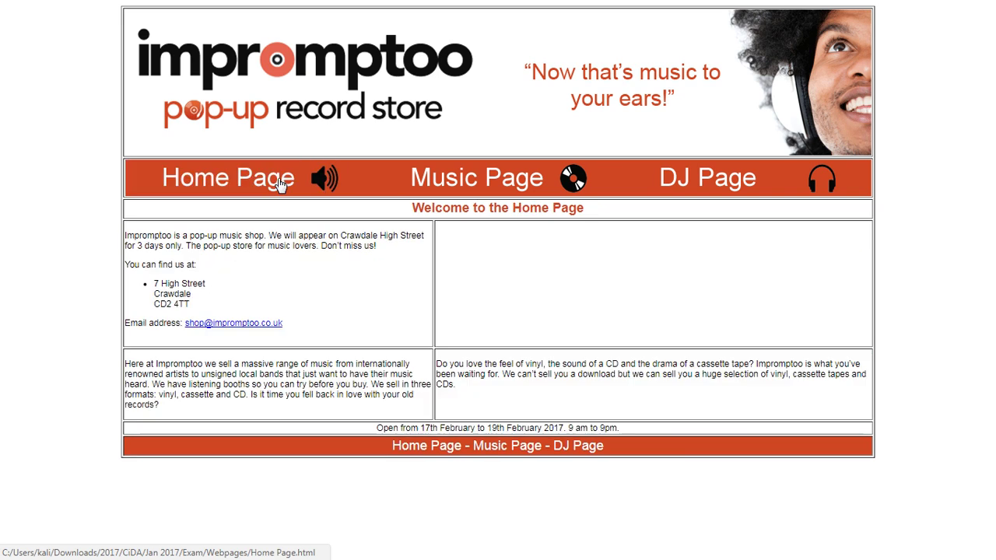
{"action": "left_click", "coordinate": [685, 179]}
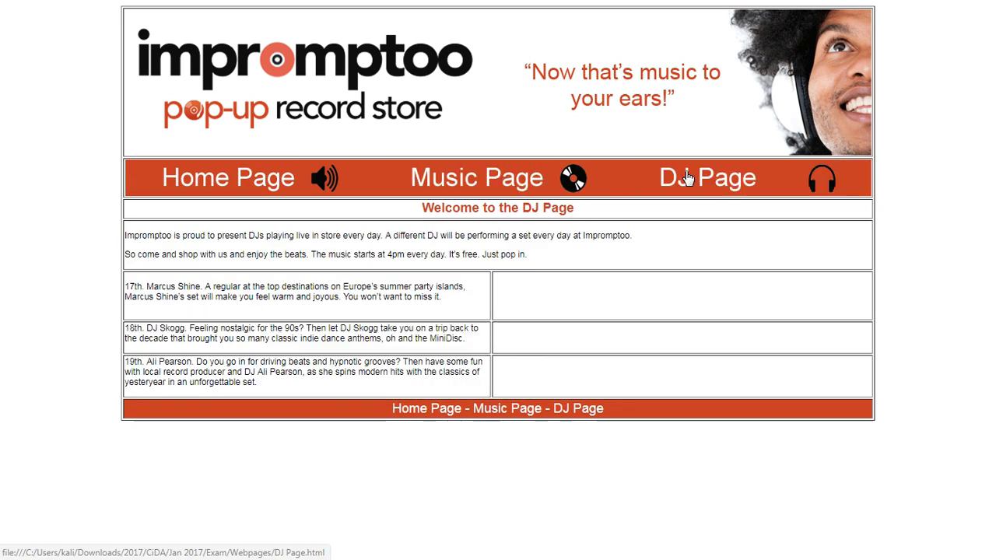
{"action": "left_click", "coordinate": [459, 178]}
{"action": "left_click", "coordinate": [665, 178]}
{"action": "left_click", "coordinate": [513, 178]}
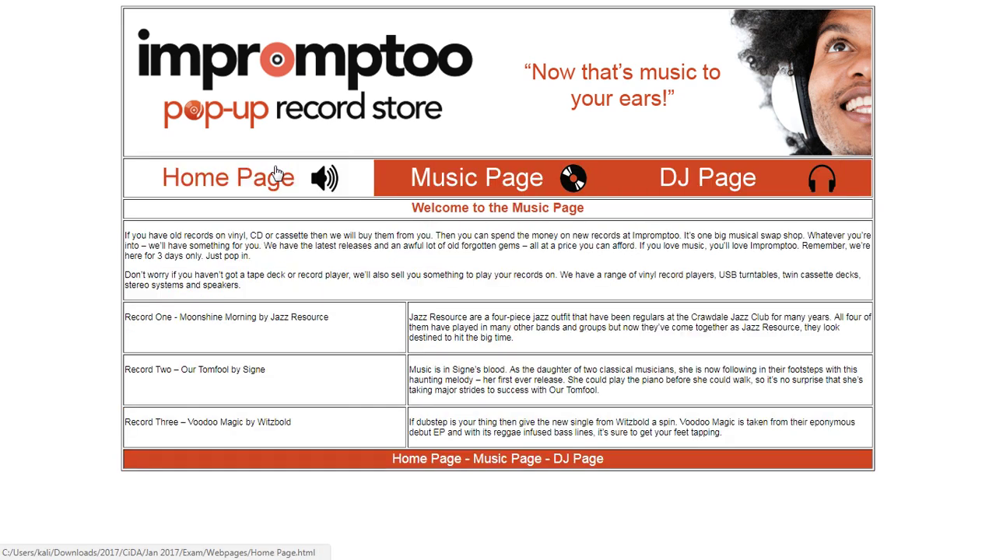
{"action": "left_click", "coordinate": [281, 177]}
{"action": "left_click", "coordinate": [402, 179]}
{"action": "left_click", "coordinate": [241, 188]}
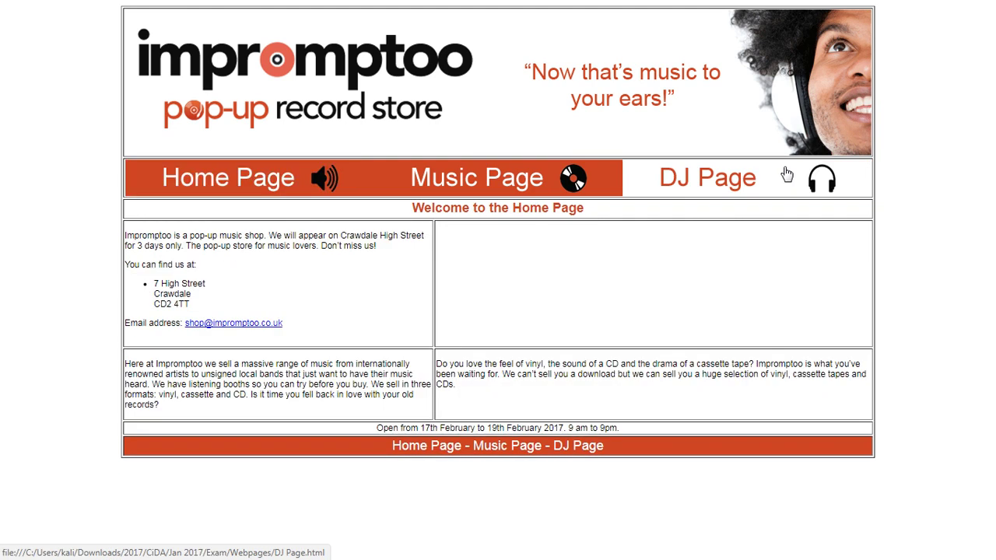
{"action": "left_click", "coordinate": [787, 175]}
{"action": "left_click", "coordinate": [244, 184]}
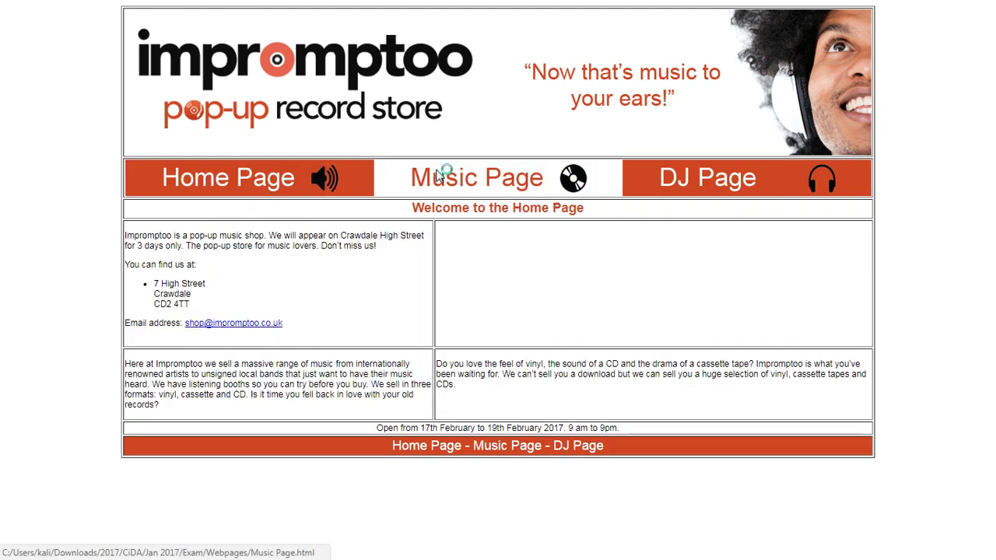
{"action": "left_click", "coordinate": [439, 177]}
{"action": "left_click", "coordinate": [232, 179]}
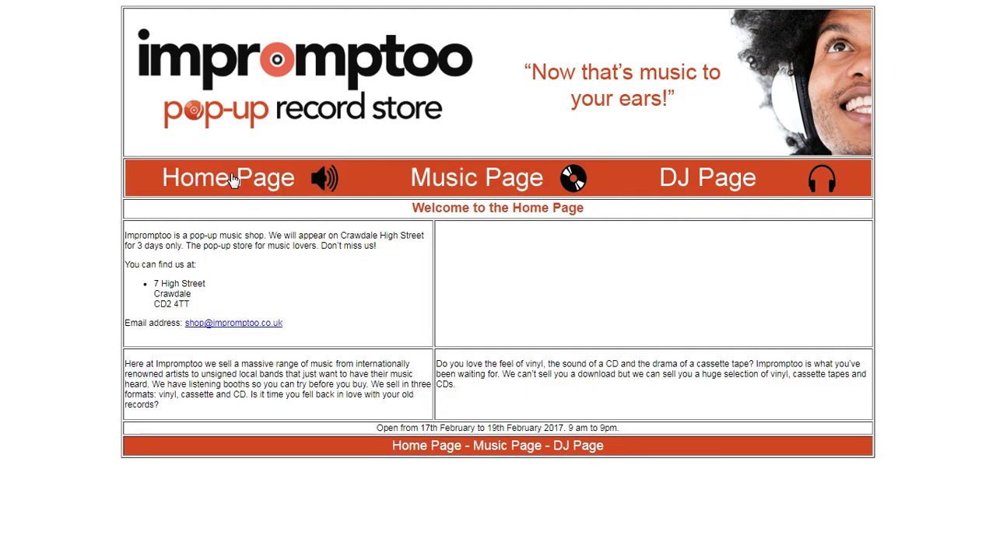
{"action": "left_click", "coordinate": [716, 186]}
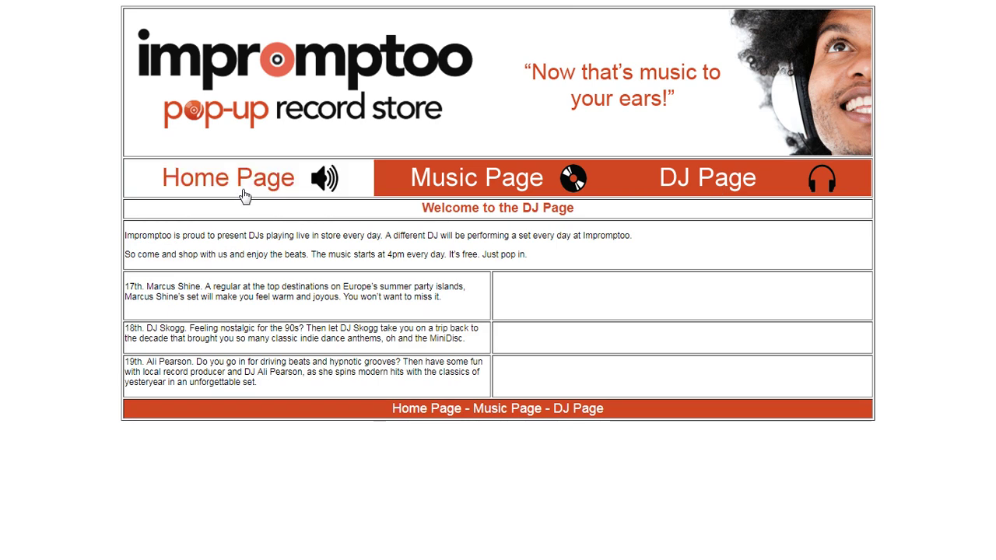
{"action": "left_click", "coordinate": [504, 189]}
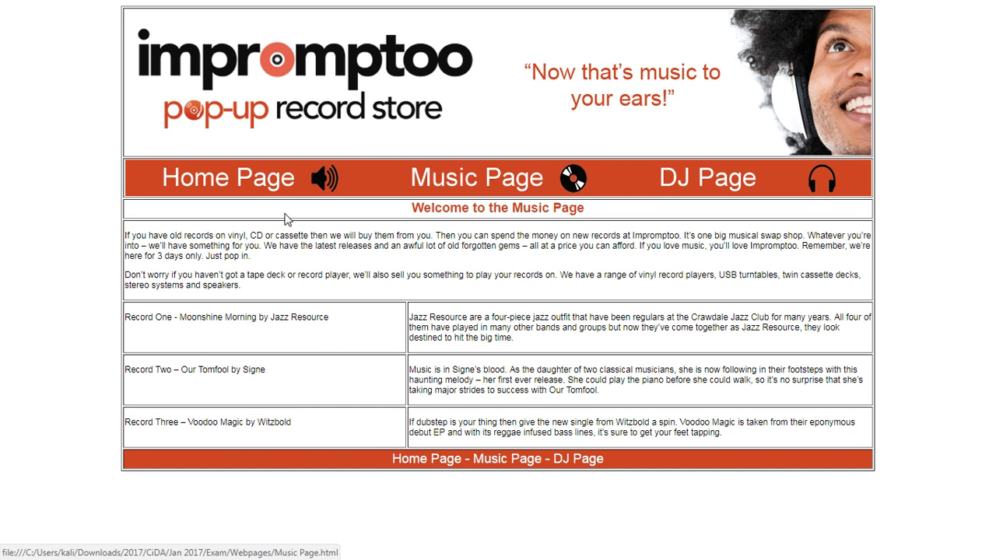
{"action": "left_click", "coordinate": [231, 184]}
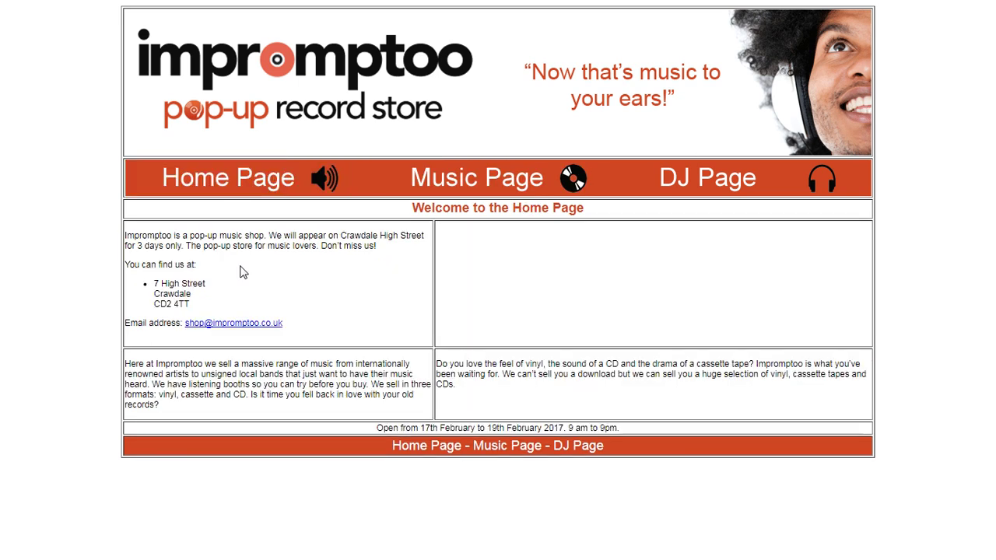
{"action": "left_click", "coordinate": [502, 175]}
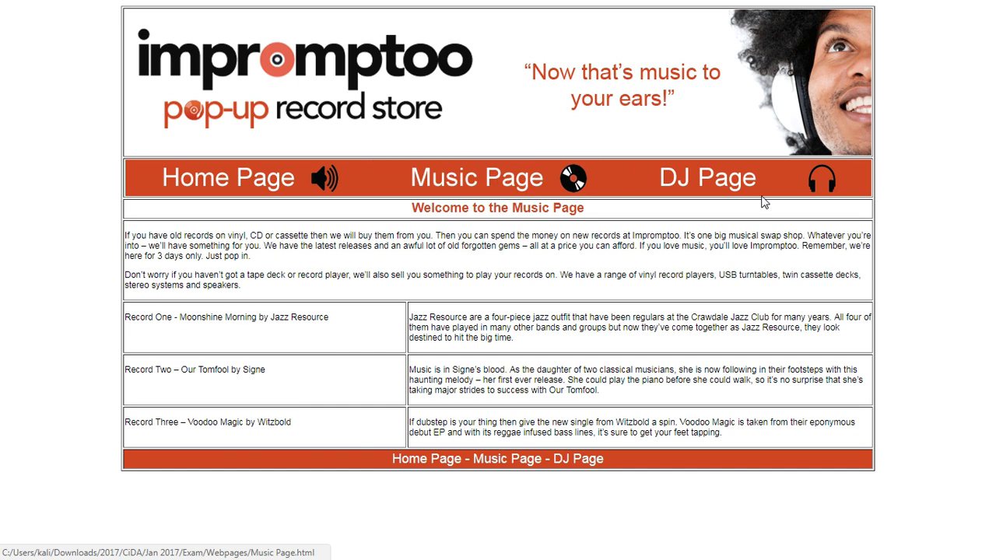
{"action": "left_click", "coordinate": [763, 194]}
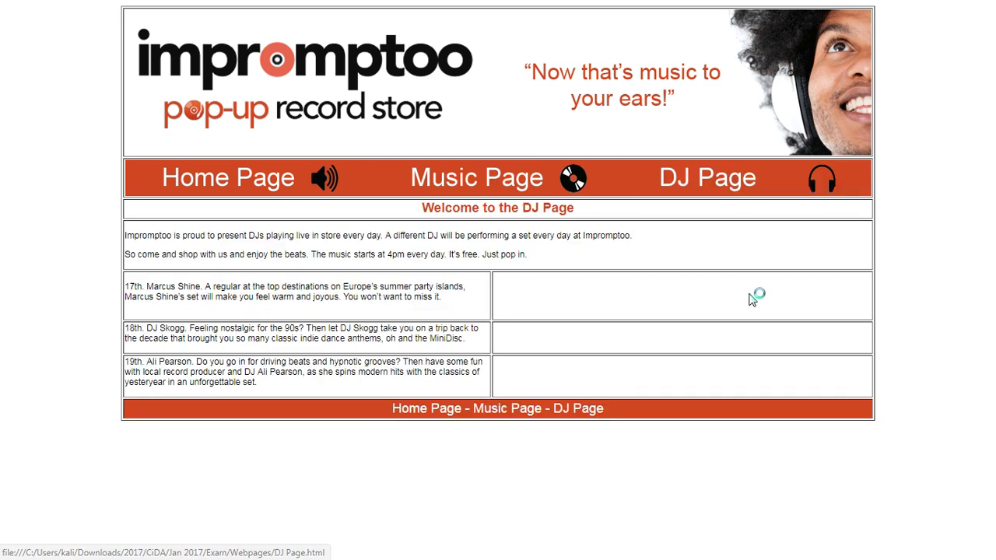
{"action": "left_click", "coordinate": [506, 176]}
{"action": "left_click", "coordinate": [708, 178]}
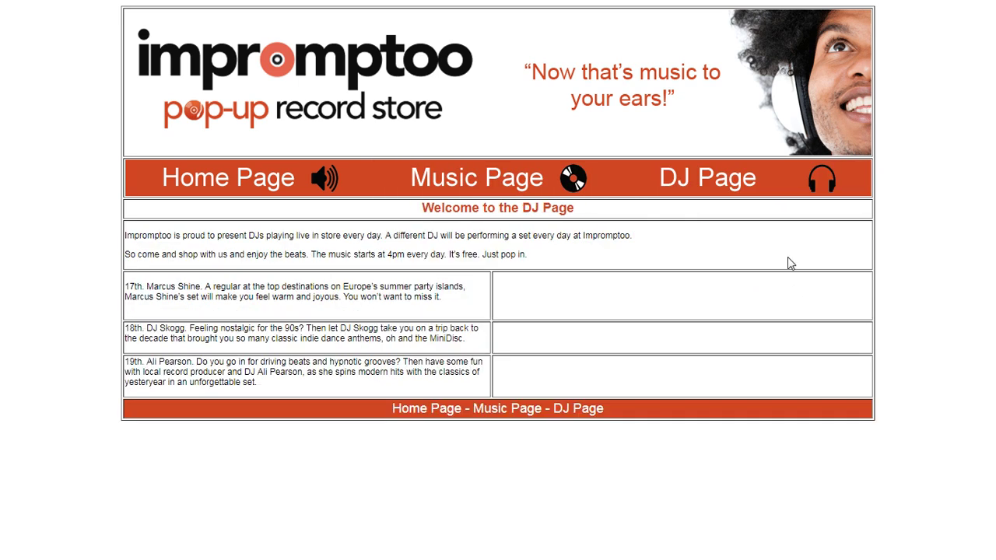
{"action": "left_click", "coordinate": [455, 191]}
{"action": "left_click", "coordinate": [786, 188]}
{"action": "left_click", "coordinate": [252, 178]}
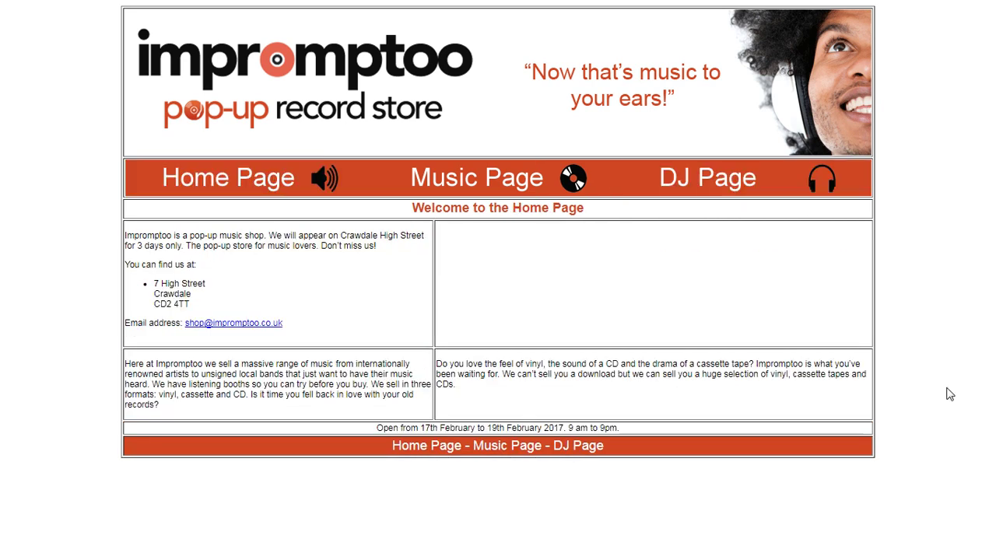
{"action": "left_click", "coordinate": [420, 180]}
{"action": "left_click", "coordinate": [668, 173]}
{"action": "left_click", "coordinate": [547, 187]}
{"action": "left_click", "coordinate": [315, 185]}
{"action": "left_click", "coordinate": [430, 185]}
{"action": "left_click", "coordinate": [642, 193]}
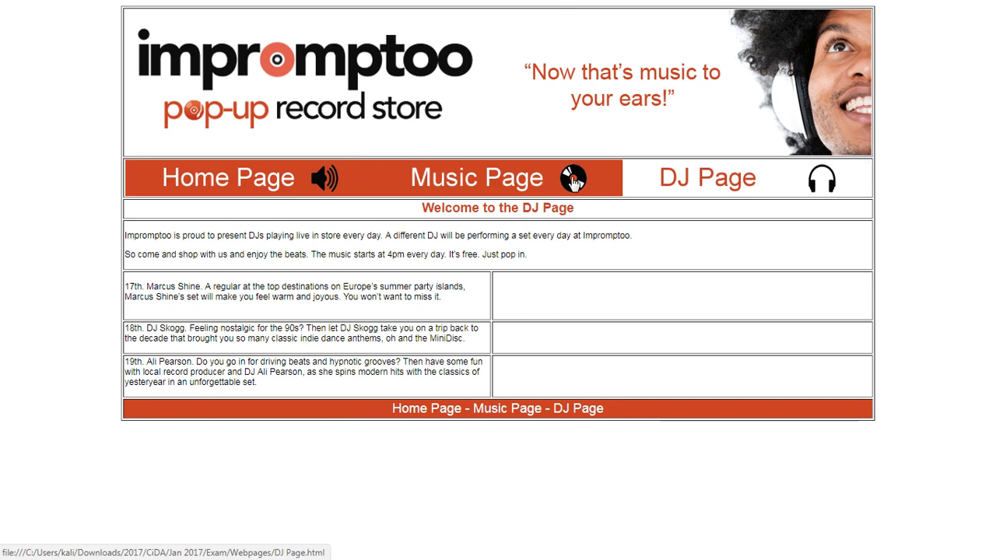
{"action": "left_click", "coordinate": [285, 183]}
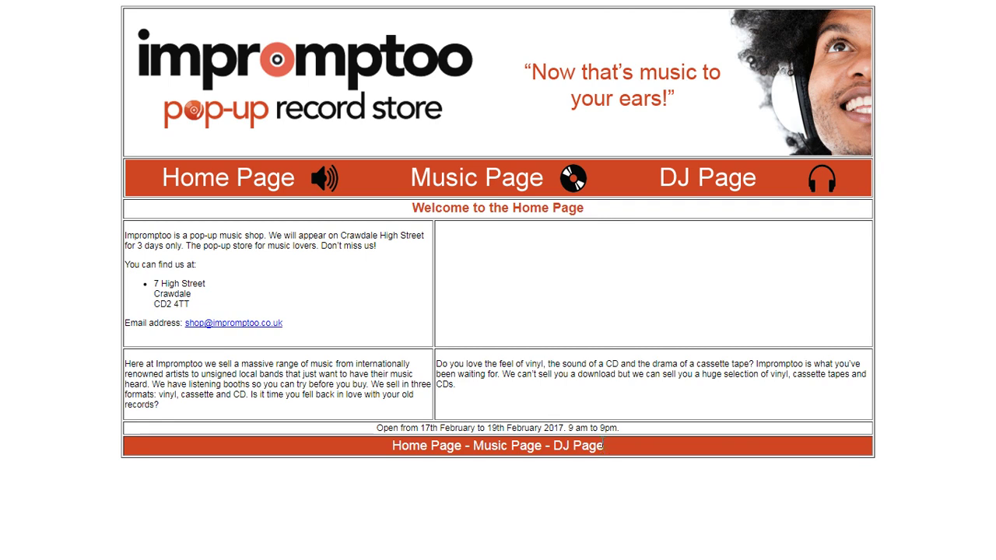
{"action": "key", "text": "F11"}
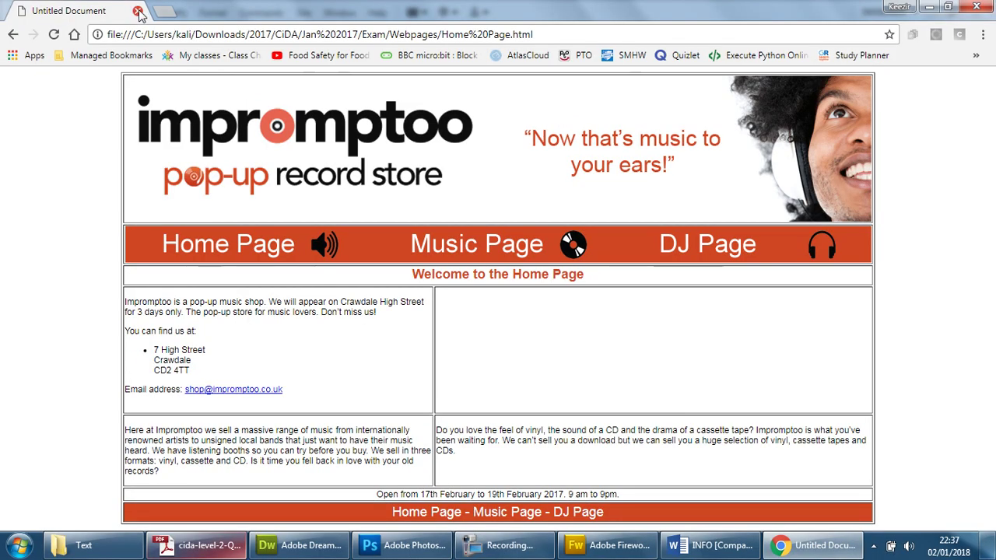
- Close Chrome, return to Home Page.html, scroll to the footer and select 'Home Page'
{"action": "left_click", "coordinate": [138, 12]}
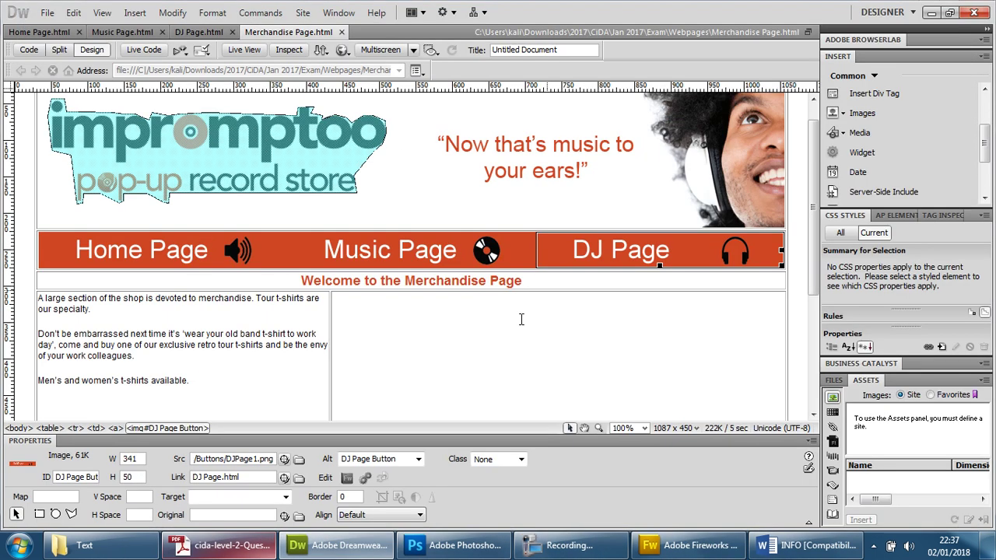
{"action": "left_click", "coordinate": [50, 32]}
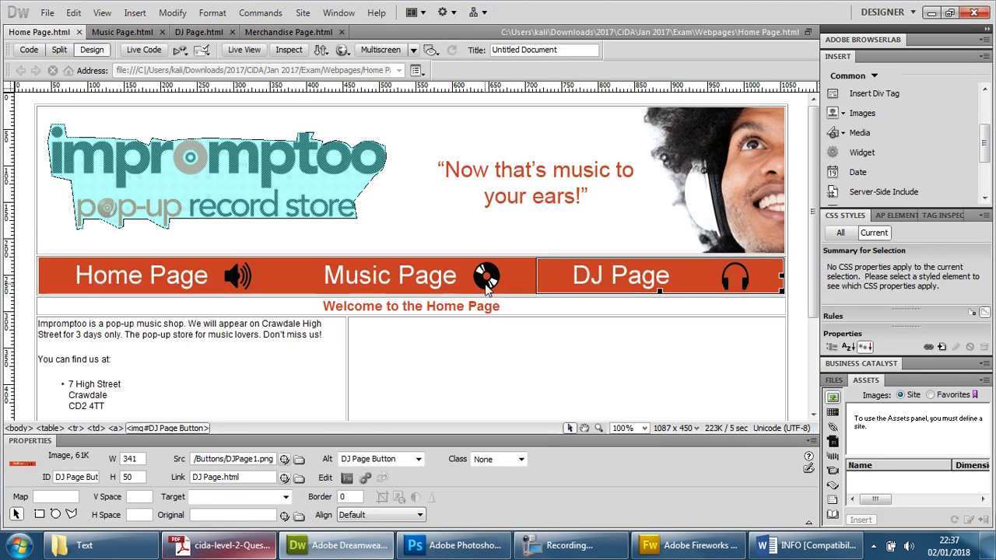
{"action": "scroll", "coordinate": [372, 294], "scroll_direction": "down", "scroll_amount": 2}
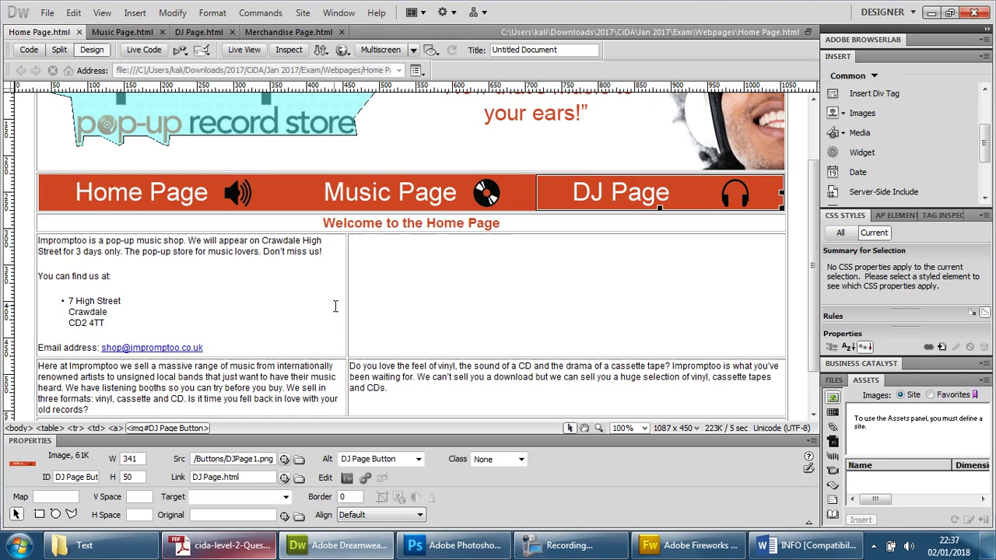
{"action": "scroll", "coordinate": [372, 294], "scroll_direction": "down", "scroll_amount": 1}
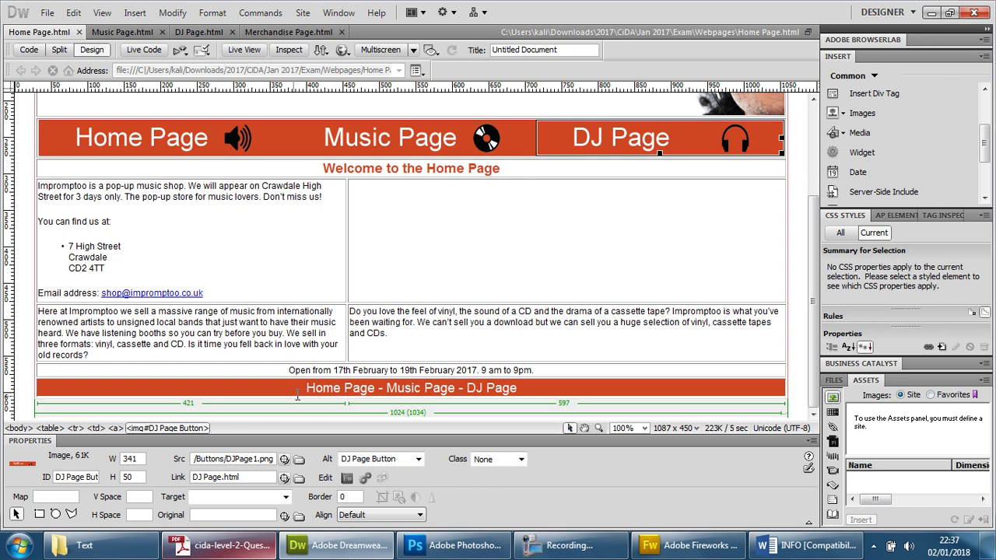
{"action": "left_click_drag", "start_coordinate": [306, 389], "coordinate": [371, 388]}
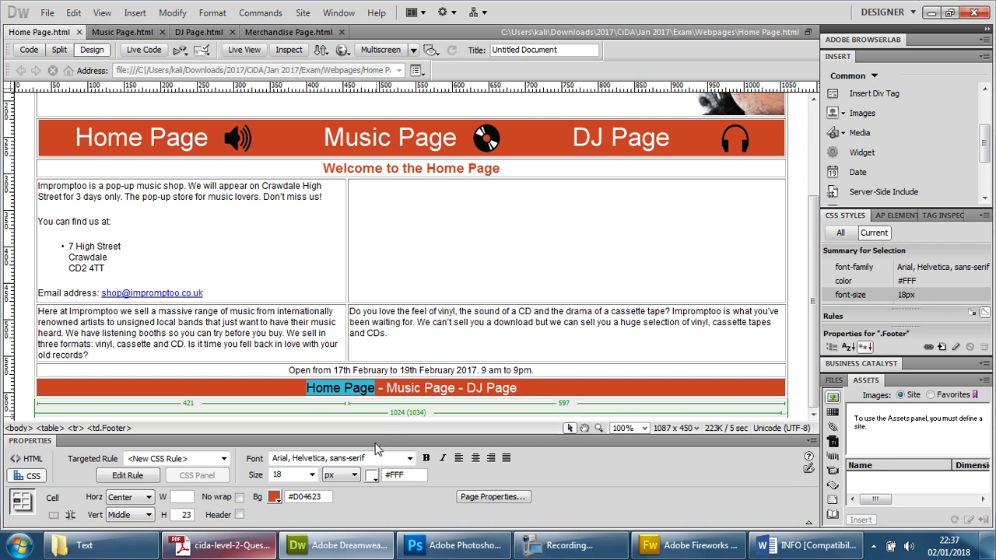
- Link the footer's 'Home Page' text to Home Page.html via Insert > Hyperlink, with no target
{"action": "left_click", "coordinate": [133, 13]}
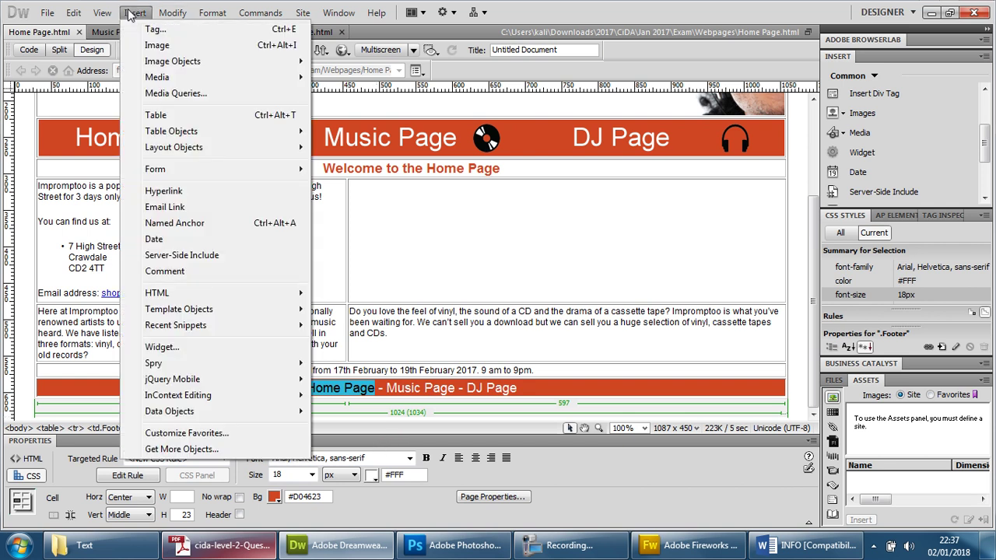
{"action": "left_click", "coordinate": [163, 191]}
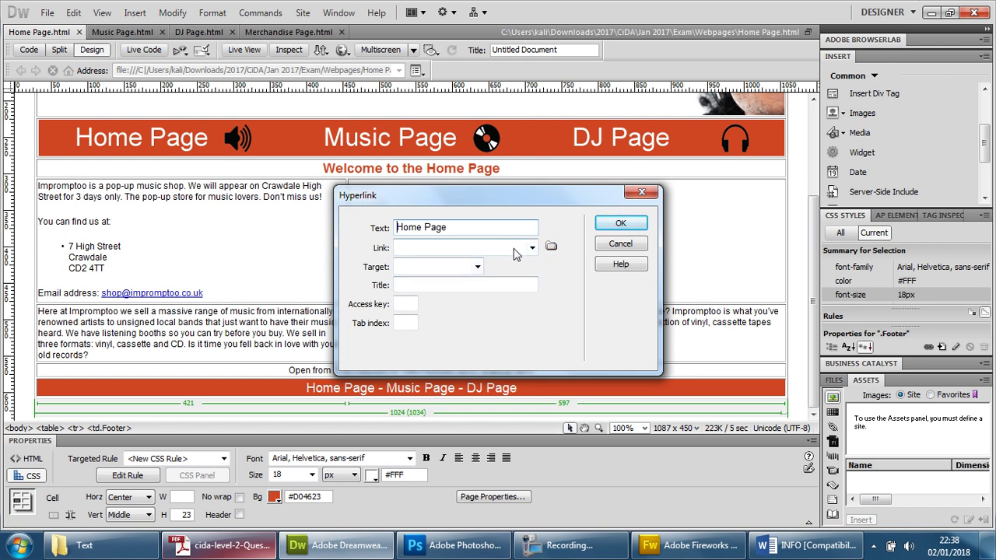
{"action": "left_click", "coordinate": [550, 247]}
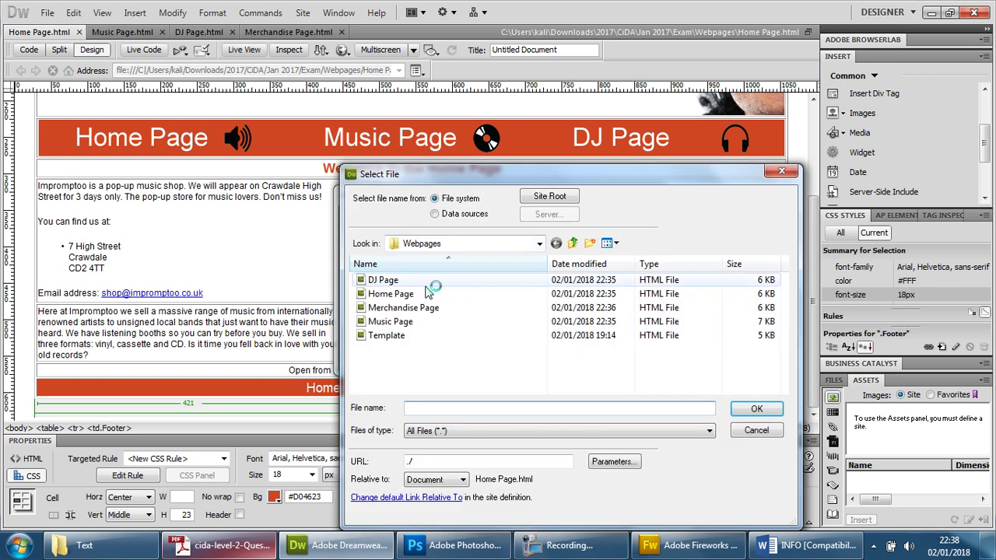
{"action": "left_click", "coordinate": [412, 294]}
{"action": "left_click", "coordinate": [755, 409]}
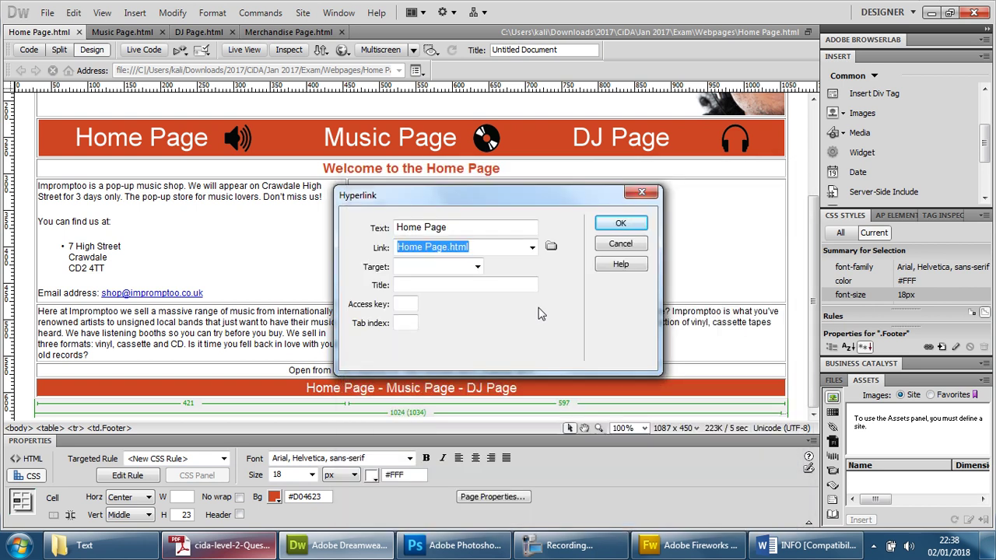
{"action": "left_click", "coordinate": [476, 267]}
{"action": "left_click", "coordinate": [515, 270]}
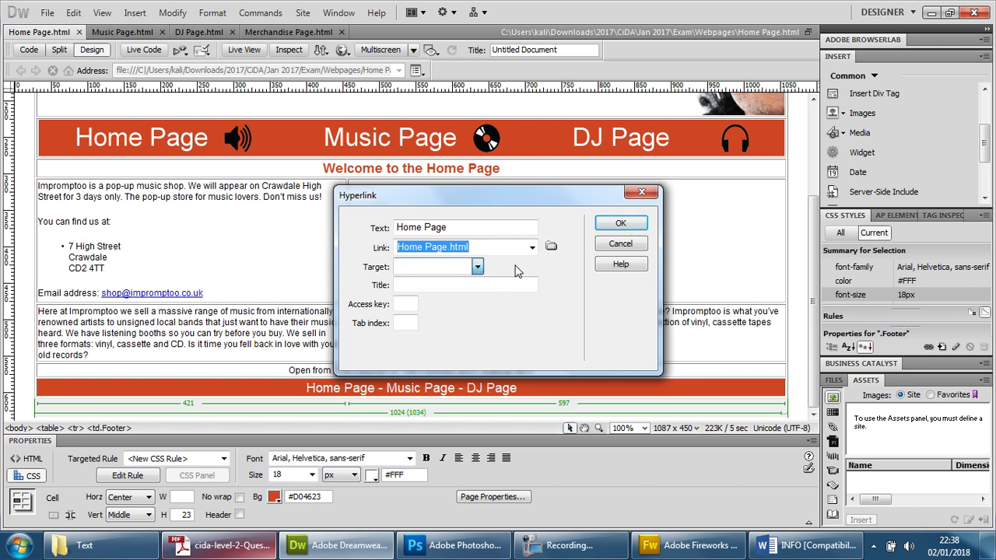
{"action": "left_click", "coordinate": [618, 225]}
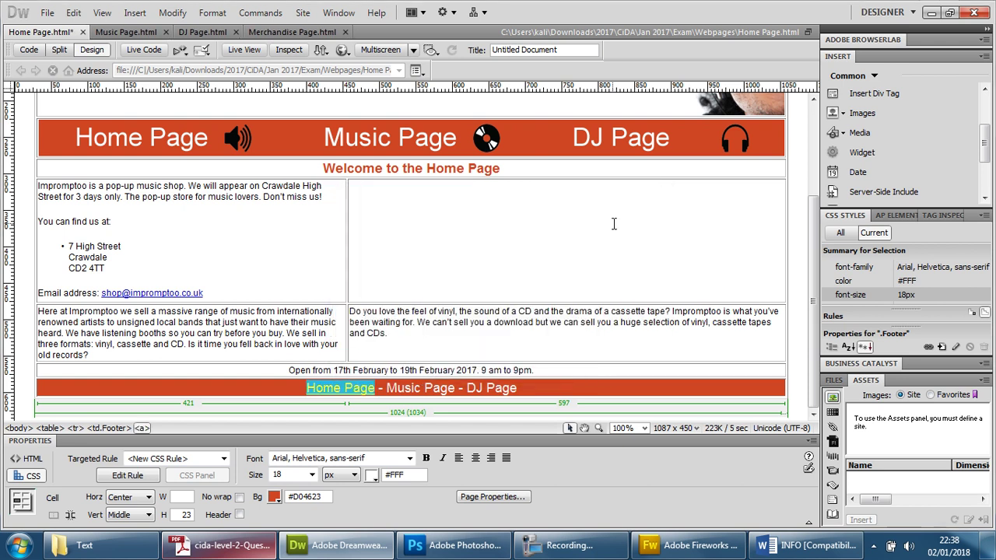
{"action": "left_click", "coordinate": [628, 258]}
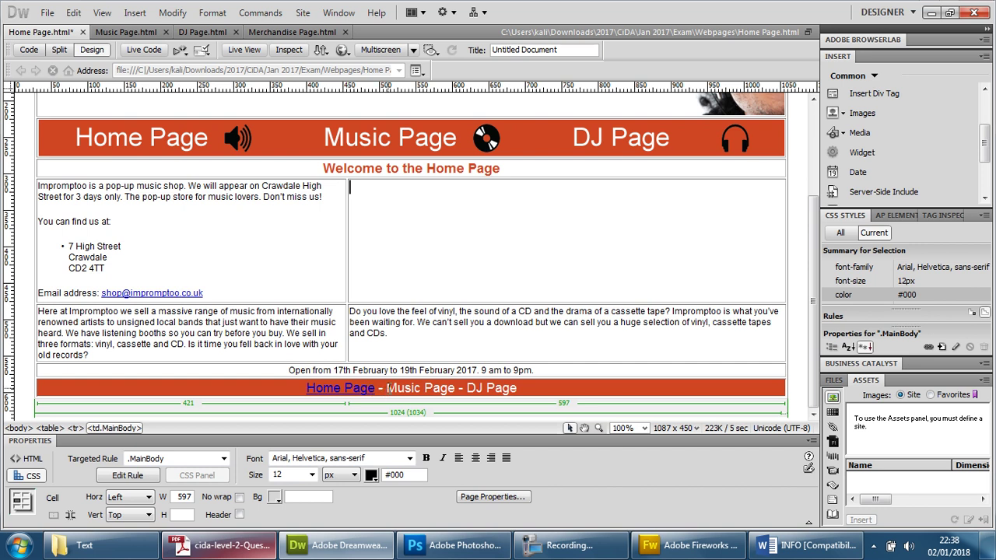
- Link the footer's 'Music Page' text to Music Page.html with Insert > Hyperlink
{"action": "left_click_drag", "start_coordinate": [387, 387], "coordinate": [454, 388]}
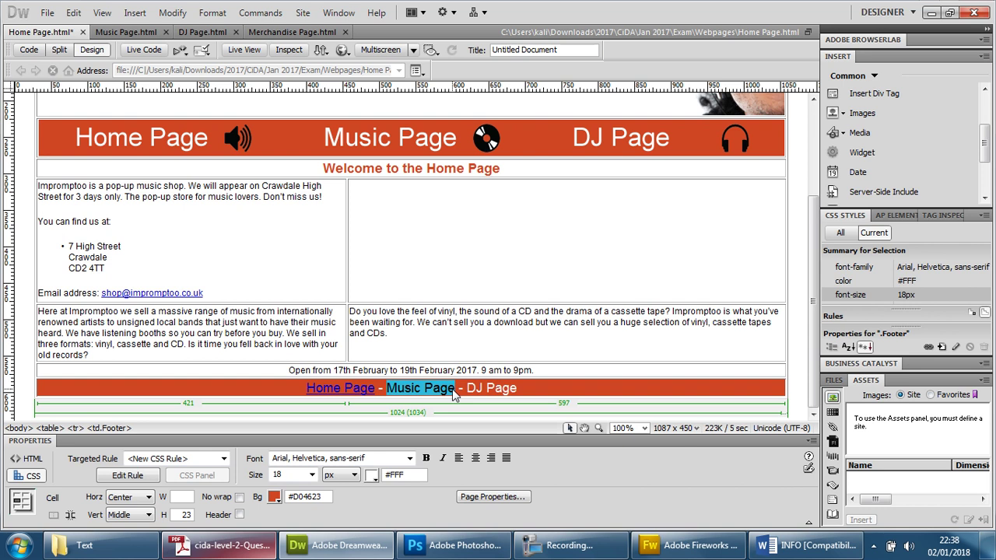
{"action": "left_click", "coordinate": [135, 12]}
{"action": "left_click", "coordinate": [176, 193]}
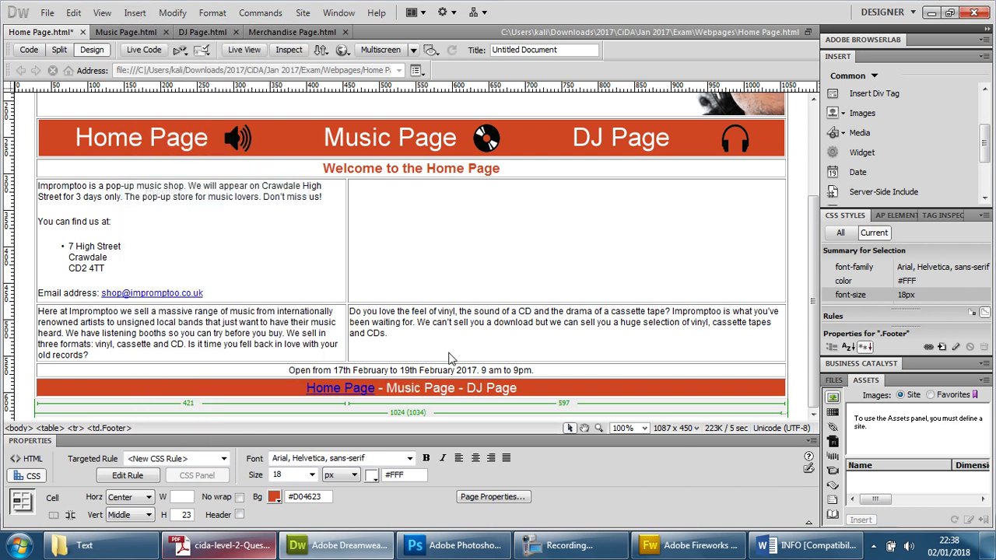
{"action": "left_click", "coordinate": [532, 248]}
{"action": "left_click", "coordinate": [532, 248]}
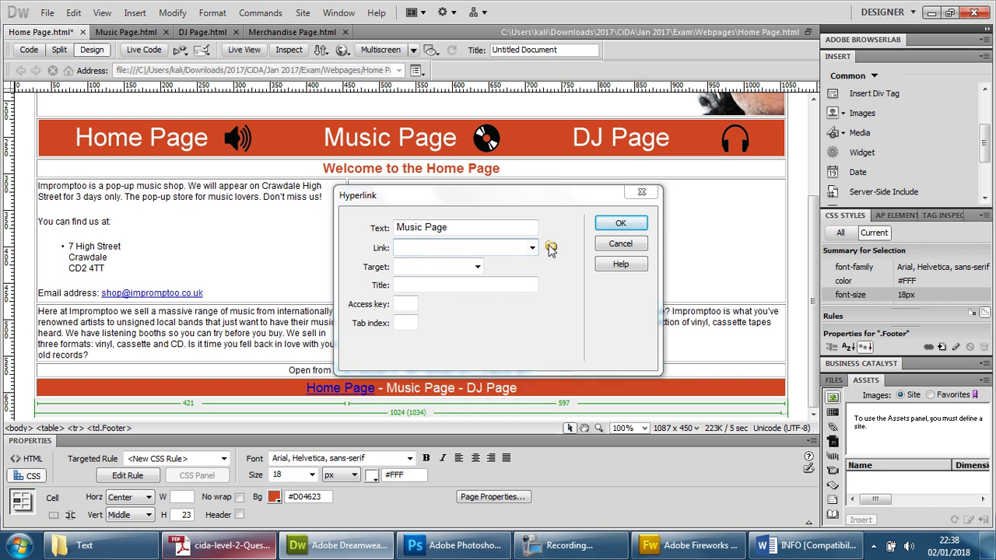
{"action": "left_click", "coordinate": [550, 248]}
{"action": "left_click", "coordinate": [393, 322]}
{"action": "left_click", "coordinate": [755, 409]}
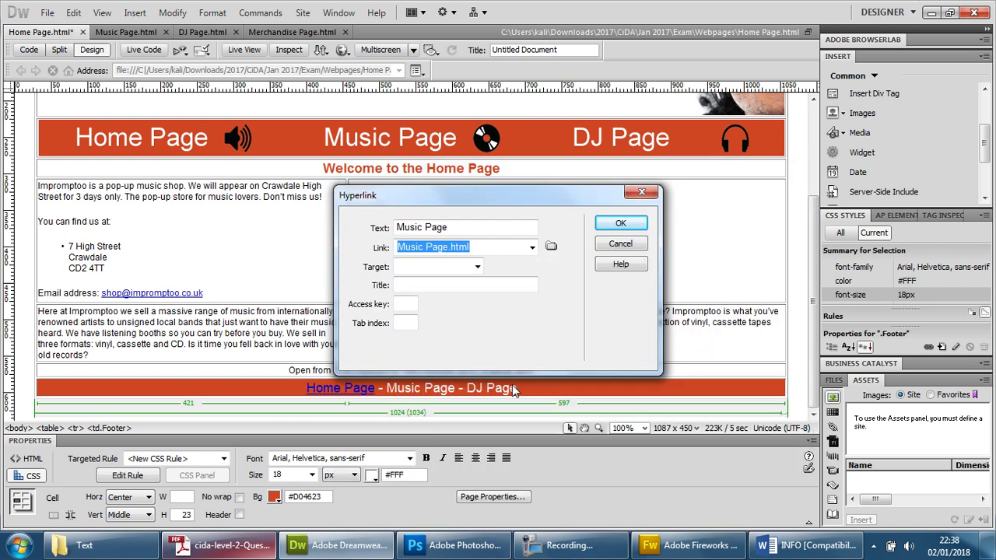
{"action": "left_click", "coordinate": [618, 224]}
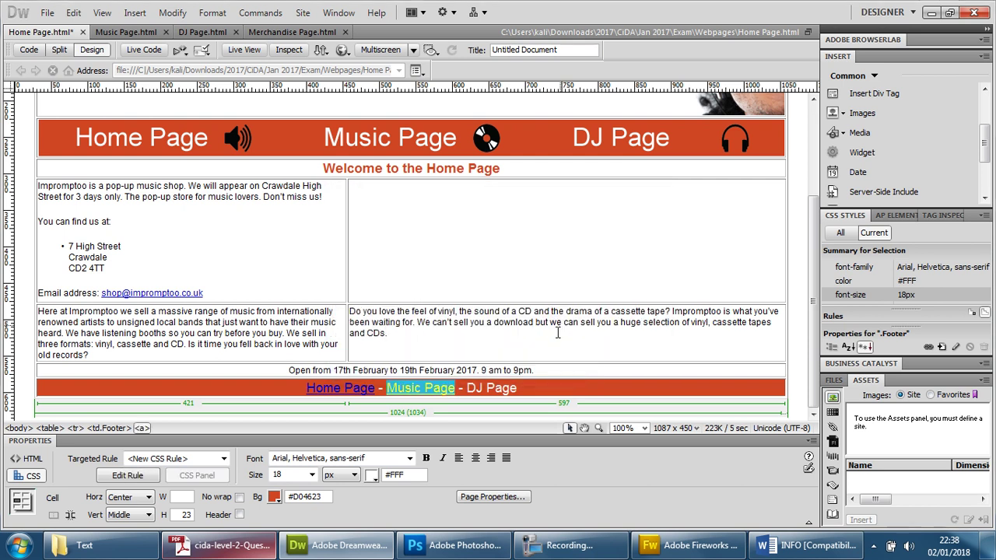
- Link the footer's 'DJ Page' text to DJ Page.html and save Home Page.html
{"action": "left_click_drag", "start_coordinate": [474, 388], "coordinate": [517, 388]}
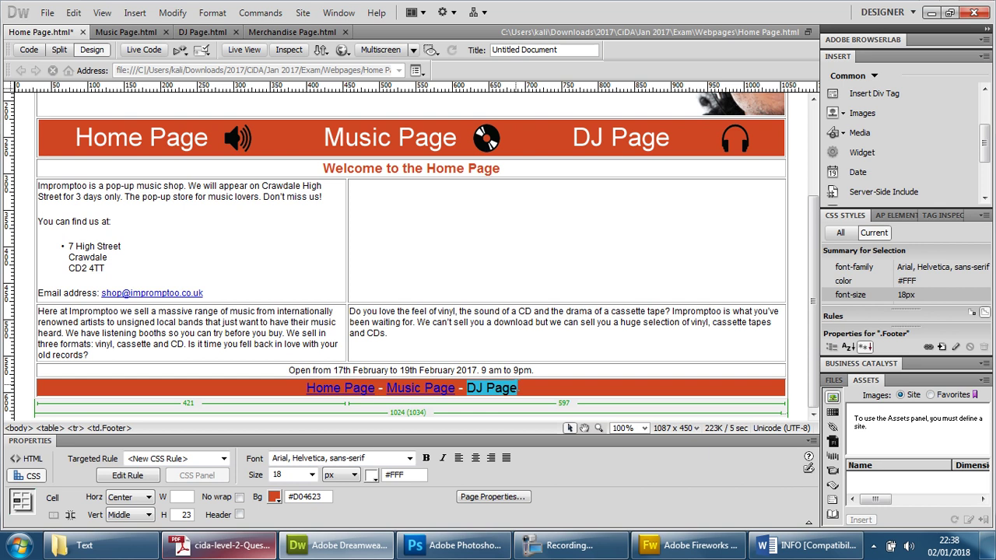
{"action": "left_click", "coordinate": [135, 12]}
{"action": "left_click", "coordinate": [199, 196]}
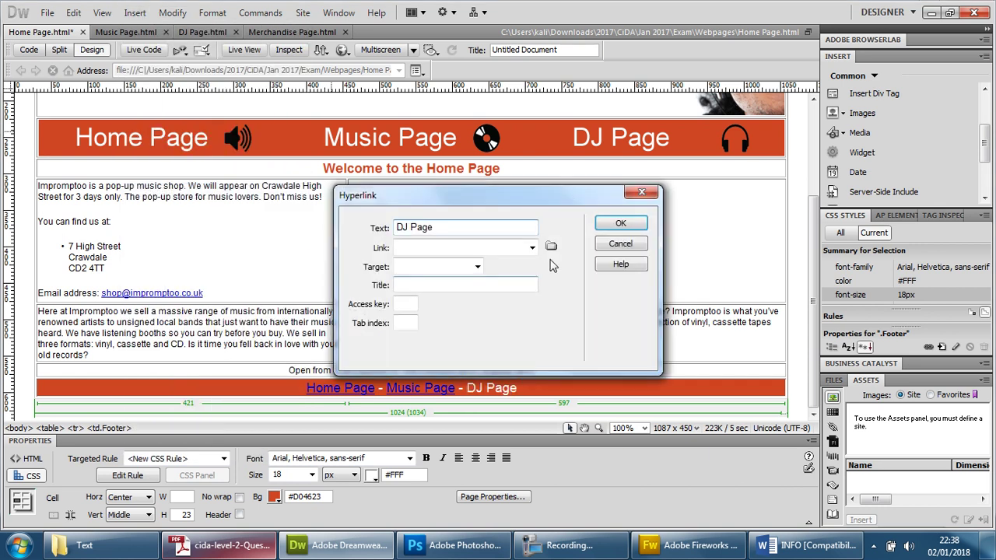
{"action": "left_click", "coordinate": [551, 247]}
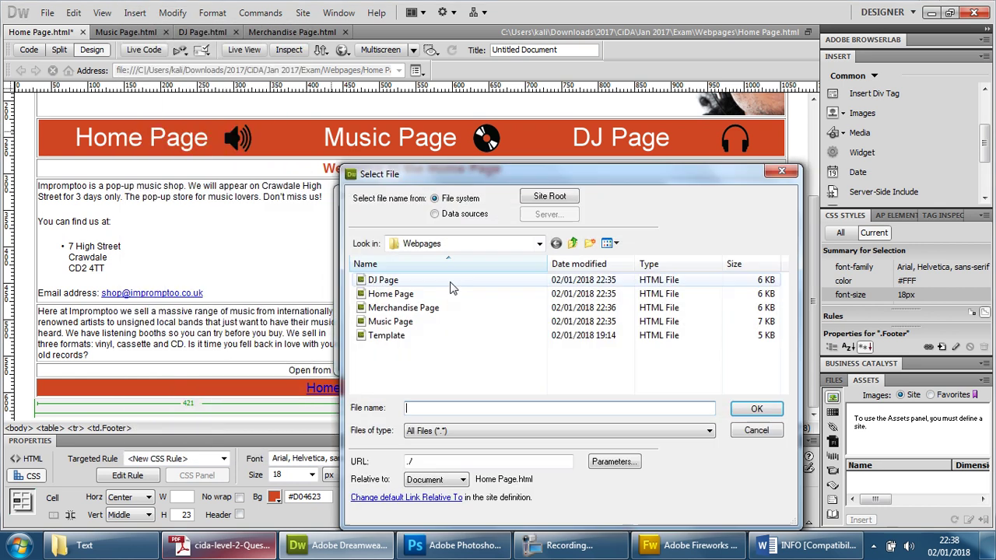
{"action": "left_click", "coordinate": [385, 280]}
{"action": "left_click", "coordinate": [753, 412]}
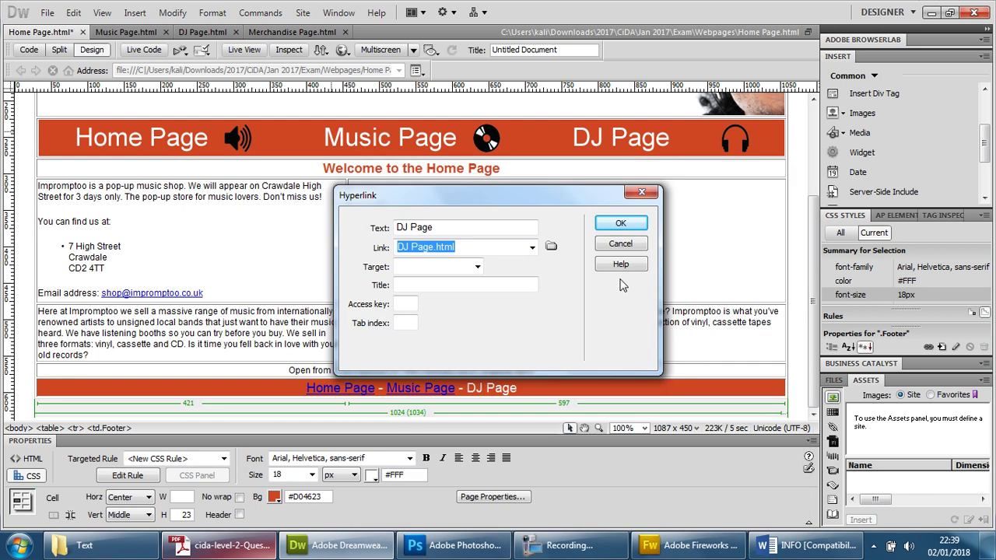
{"action": "left_click", "coordinate": [620, 223]}
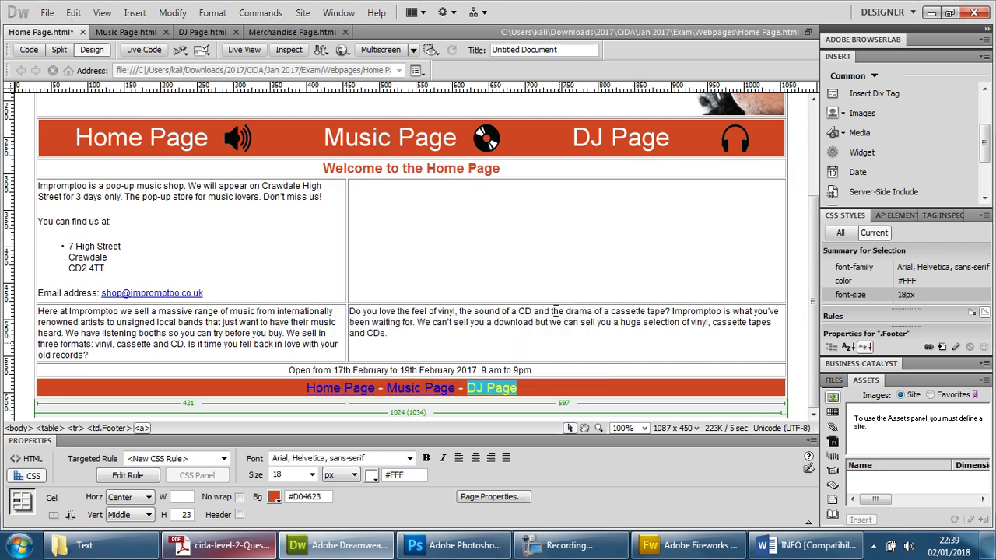
{"action": "left_click", "coordinate": [550, 279]}
{"action": "key", "text": "ctrl+s"}
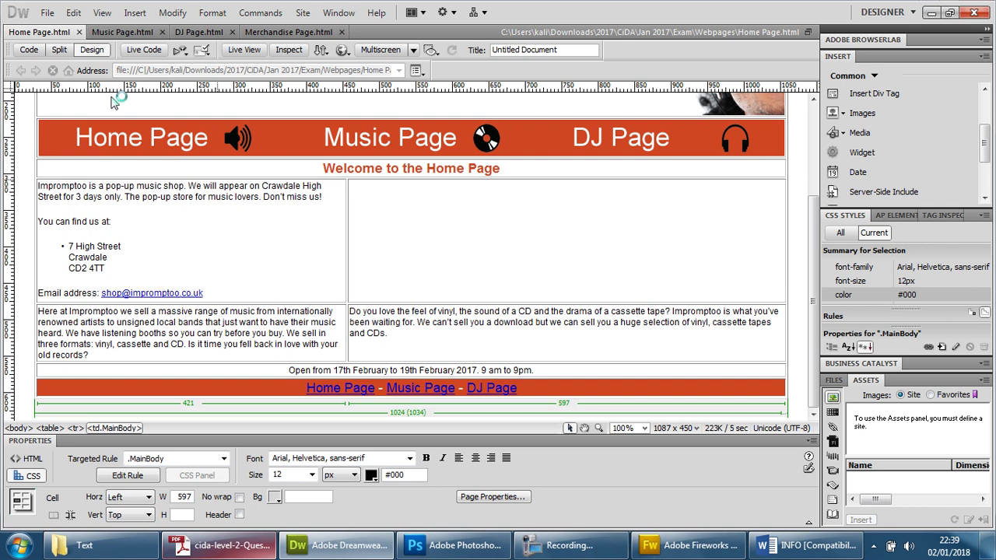
- Go through the Music, DJ and Merchandise page documents down to their footers
{"action": "left_click", "coordinate": [122, 33]}
{"action": "scroll", "coordinate": [330, 133], "scroll_direction": "down", "scroll_amount": 1}
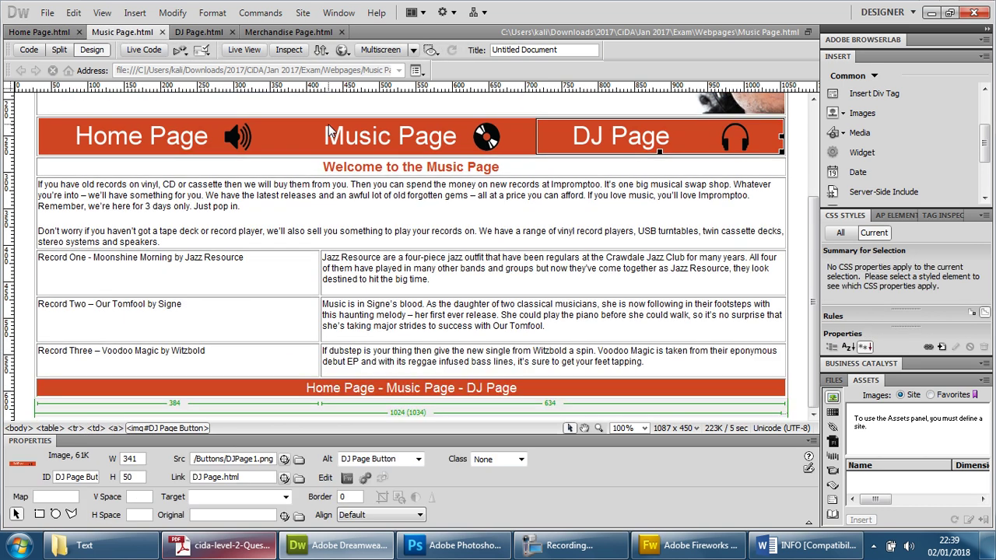
{"action": "left_click", "coordinate": [198, 32]}
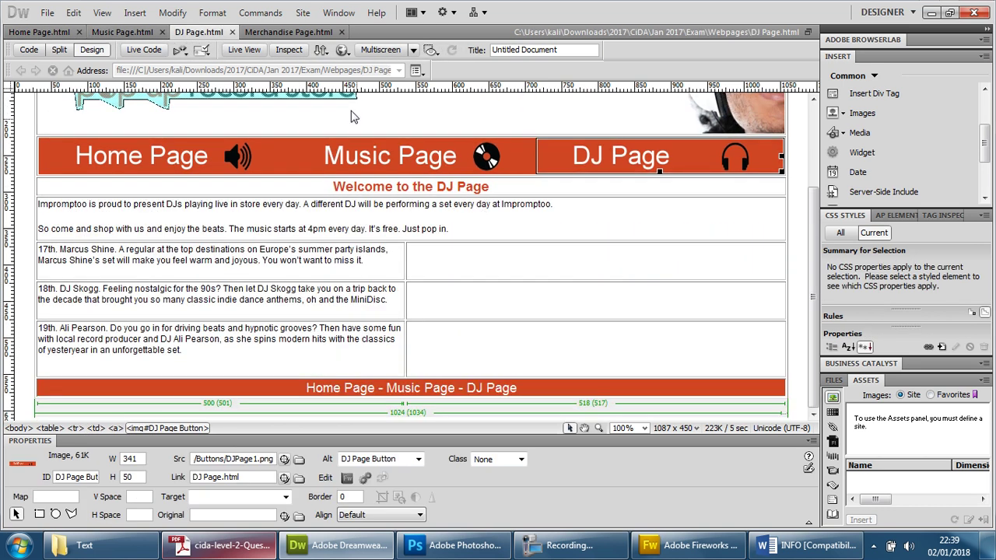
{"action": "left_click", "coordinate": [288, 32]}
{"action": "scroll", "coordinate": [502, 261], "scroll_direction": "down", "scroll_amount": 3}
{"action": "scroll", "coordinate": [502, 262], "scroll_direction": "down", "scroll_amount": 2}
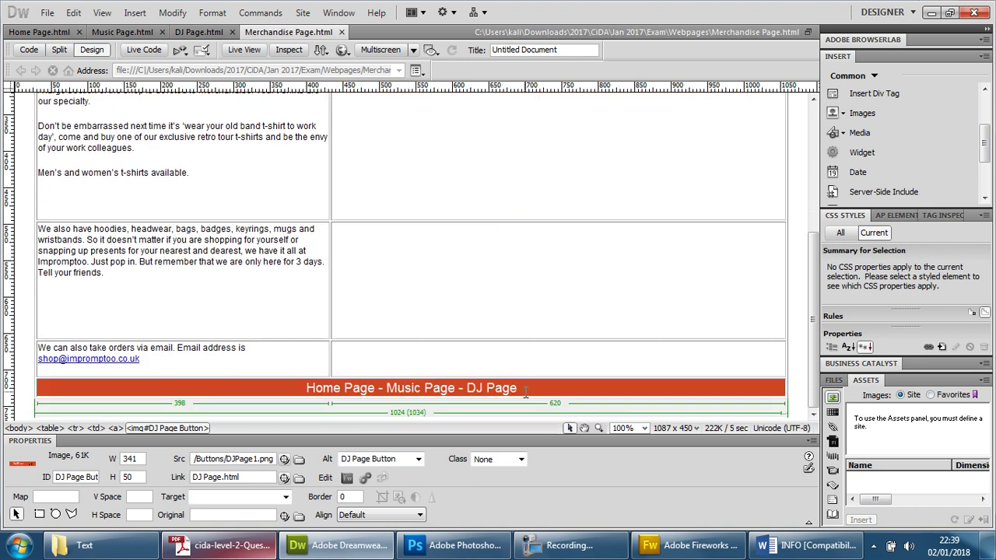
- Set up the footer Home Page, Music Page and DJ Page links on the Merchandise Page
{"action": "left_click", "coordinate": [559, 545]}
{"action": "left_click", "coordinate": [900, 140]}
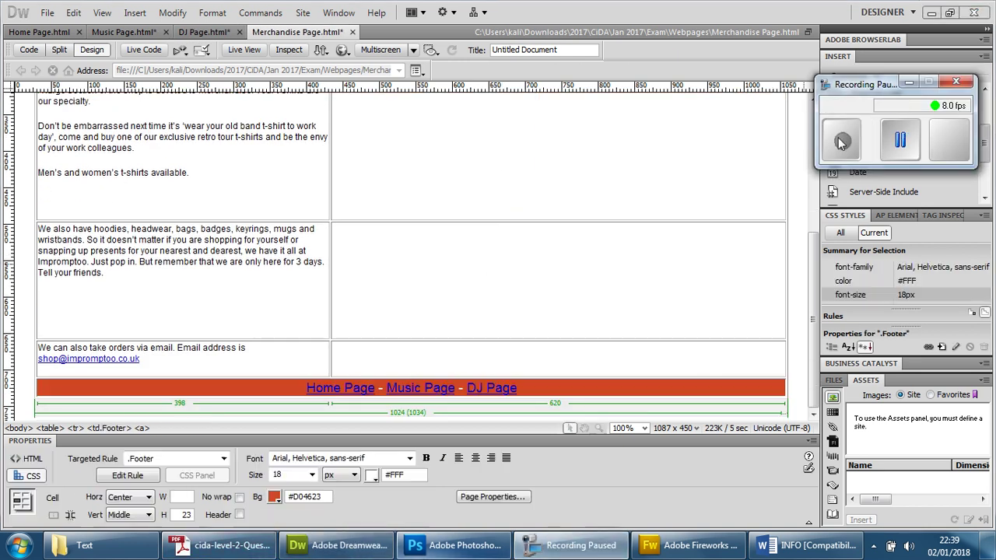
{"action": "left_click", "coordinate": [841, 142]}
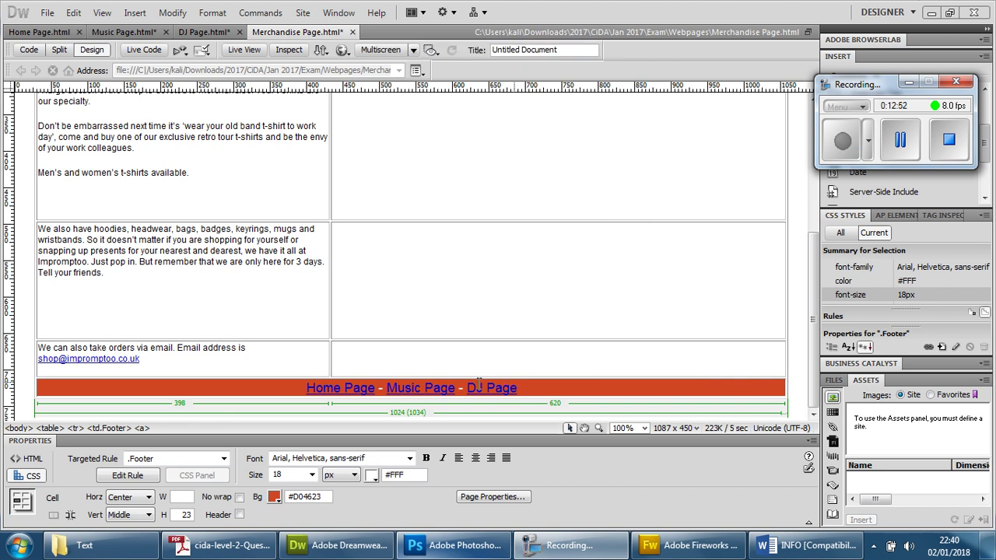
{"action": "left_click", "coordinate": [956, 81]}
{"action": "left_click", "coordinate": [951, 160]}
{"action": "left_click", "coordinate": [468, 304]}
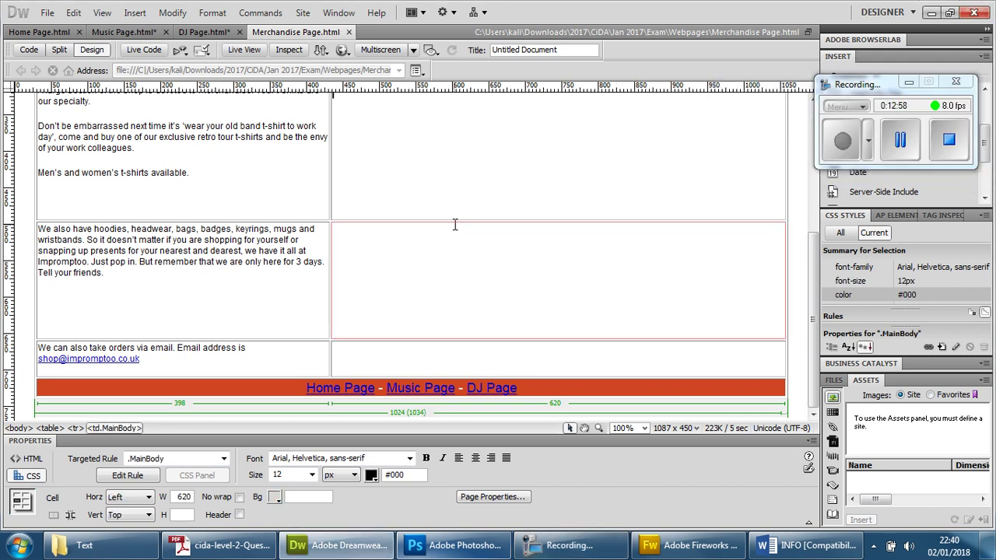
- Return via the DJ Page to the Music Page and bring up the browser preview choices
{"action": "left_click", "coordinate": [218, 33]}
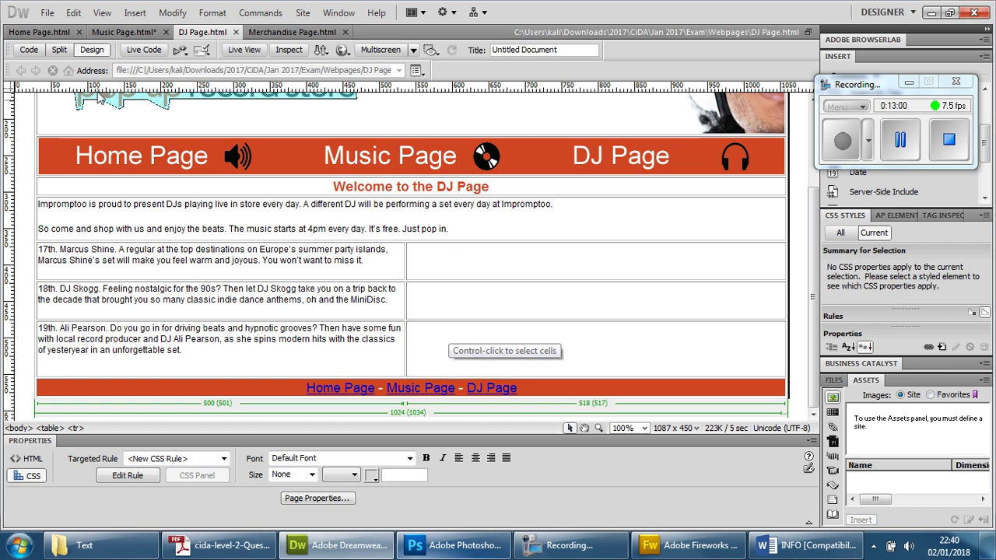
{"action": "left_click", "coordinate": [129, 33]}
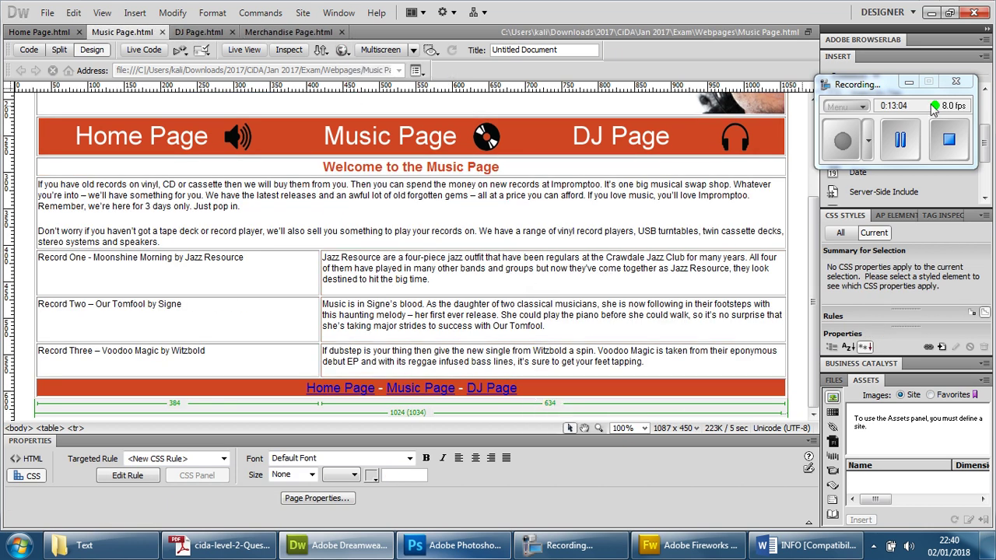
{"action": "left_click", "coordinate": [910, 84]}
{"action": "left_click", "coordinate": [342, 50]}
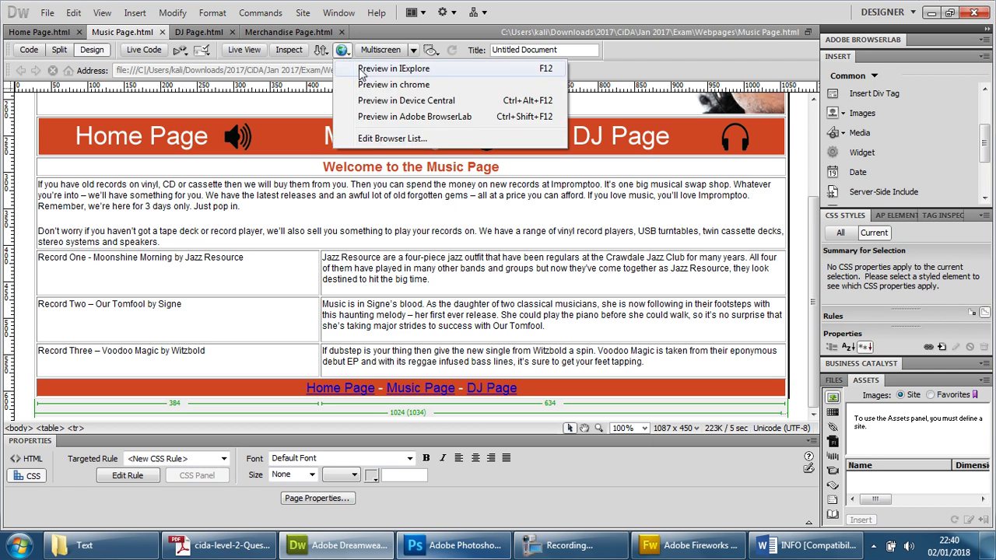
- Preview the Music Page full screen in Chrome, test its footer Home and Music links, then return to Dreamweaver
{"action": "left_click", "coordinate": [403, 84]}
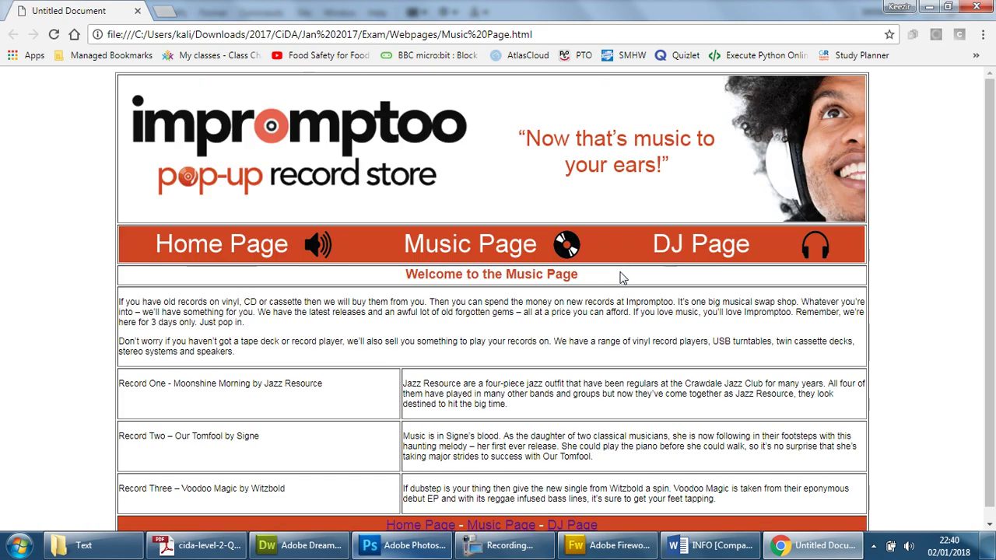
{"action": "key", "text": "F11"}
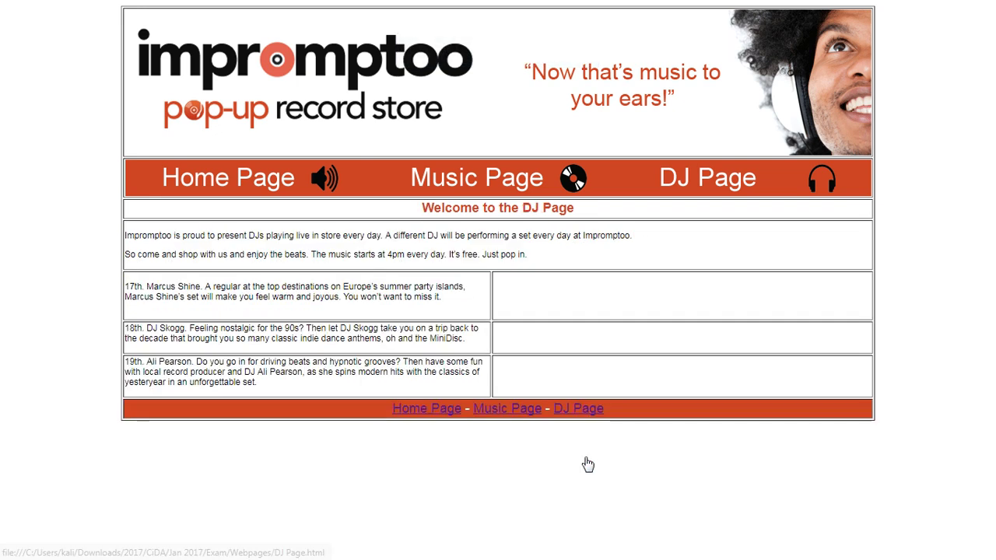
{"action": "left_click", "coordinate": [433, 410]}
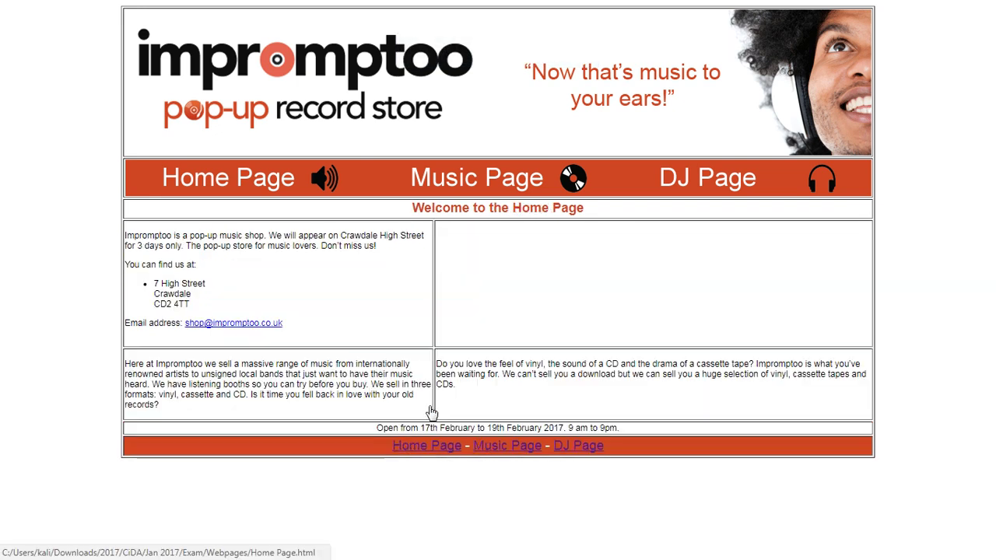
{"action": "left_click", "coordinate": [525, 448]}
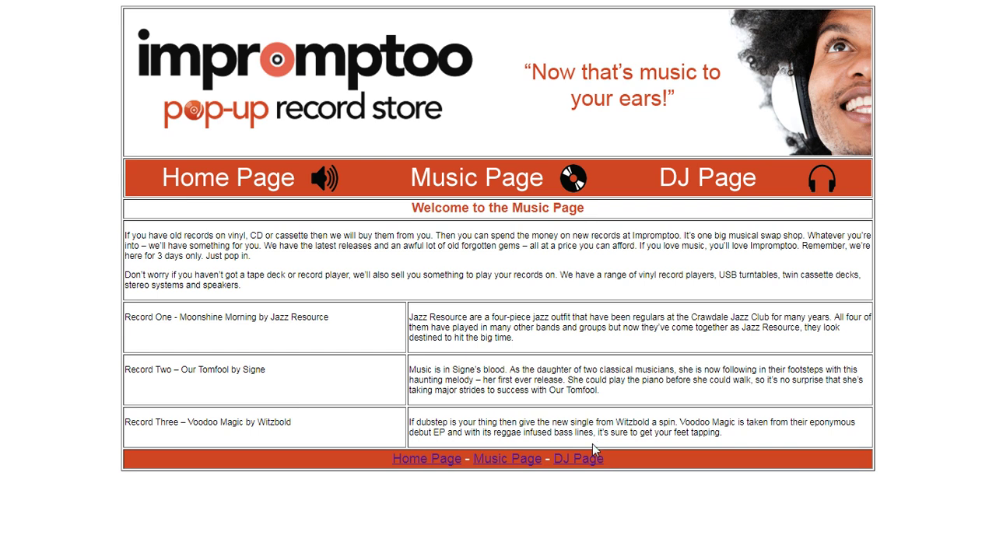
{"action": "key", "text": "F11"}
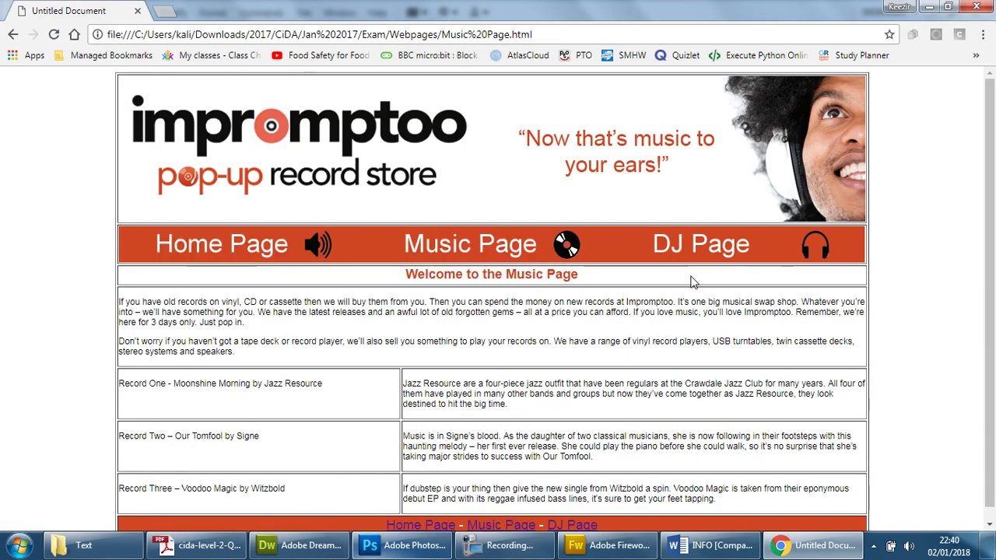
{"action": "left_click", "coordinate": [930, 7]}
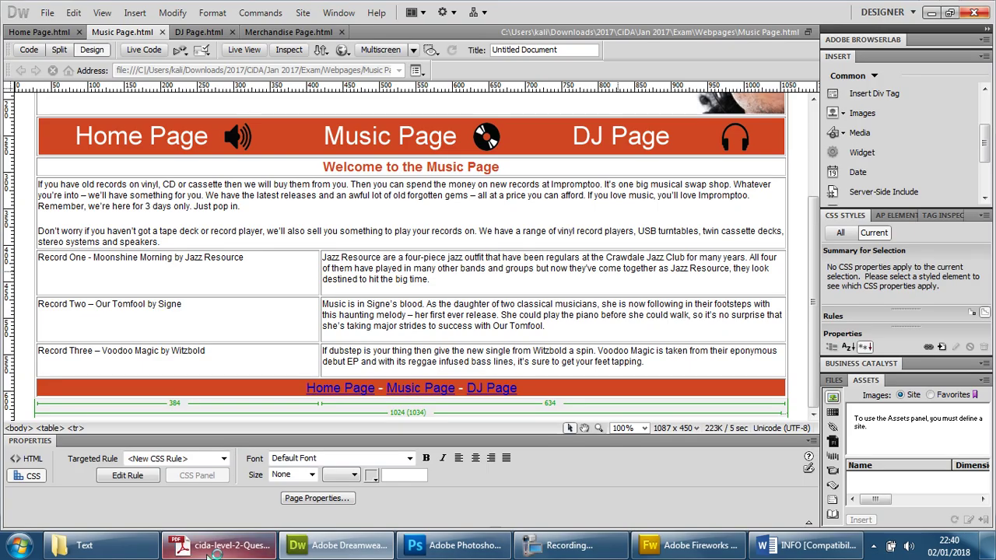
- Reread the question paper's template rules in Acrobat and select SHIRT in T-SHIRT.png
{"action": "left_click", "coordinate": [210, 548]}
{"action": "scroll", "coordinate": [416, 322], "scroll_direction": "up", "scroll_amount": 10}
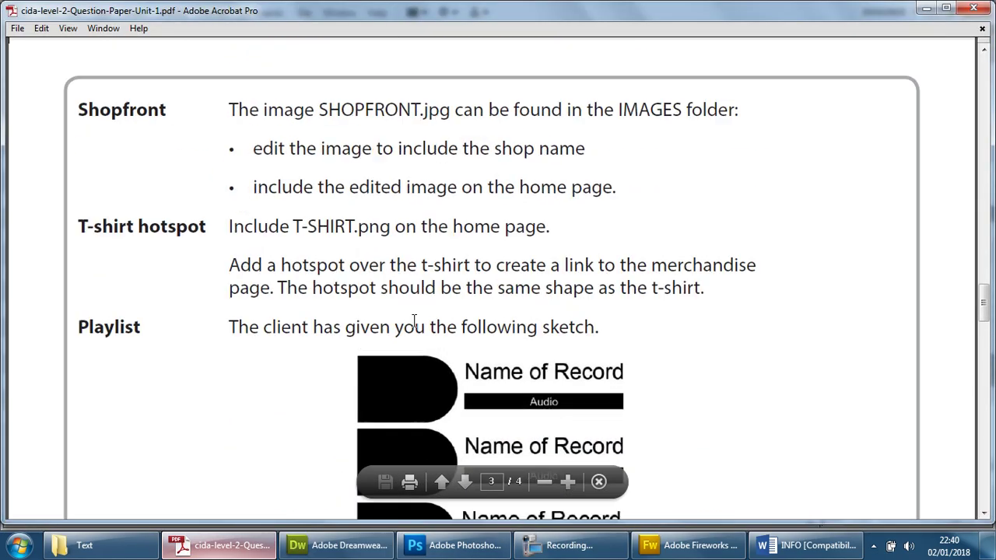
{"action": "scroll", "coordinate": [414, 321], "scroll_direction": "up", "scroll_amount": 12}
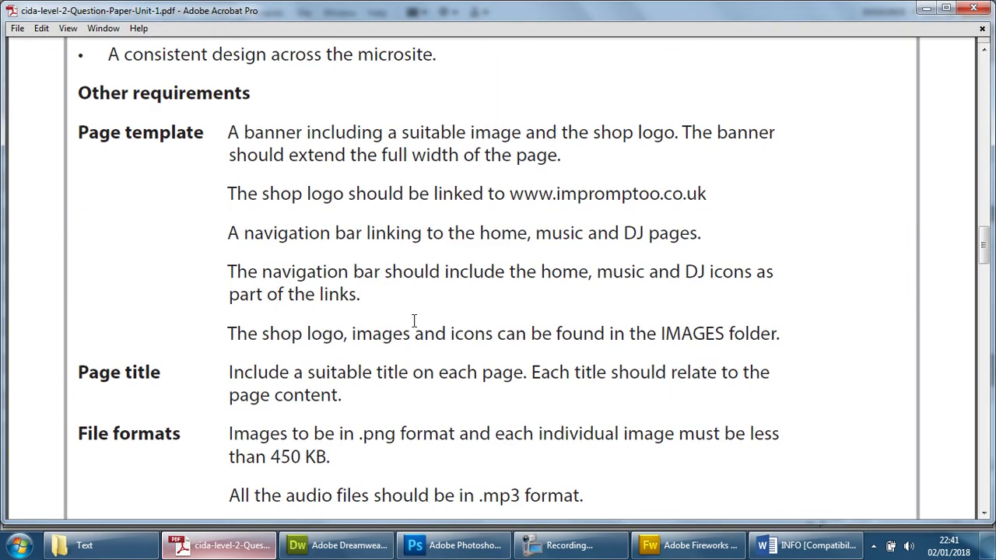
{"action": "scroll", "coordinate": [414, 321], "scroll_direction": "up", "scroll_amount": 3}
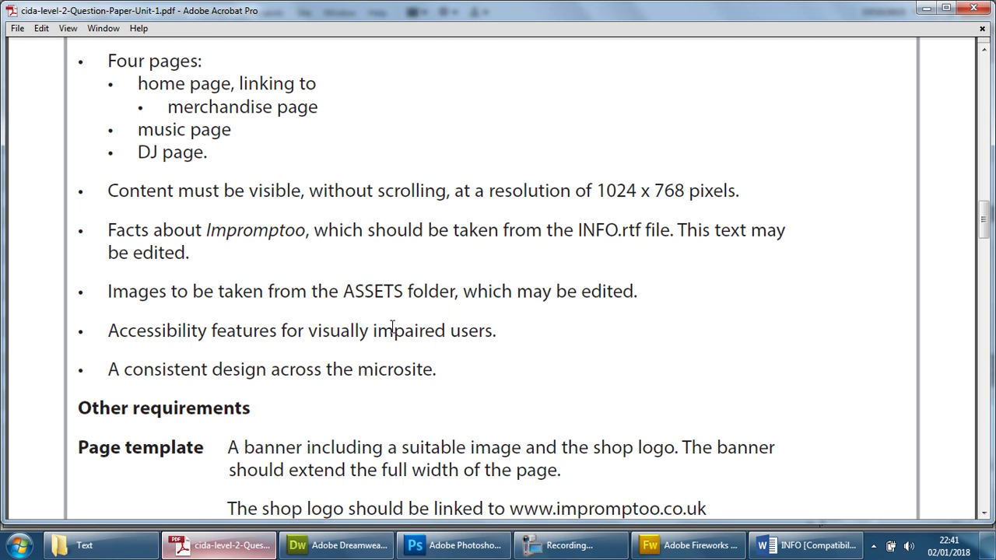
{"action": "scroll", "coordinate": [578, 341], "scroll_direction": "down", "scroll_amount": 6}
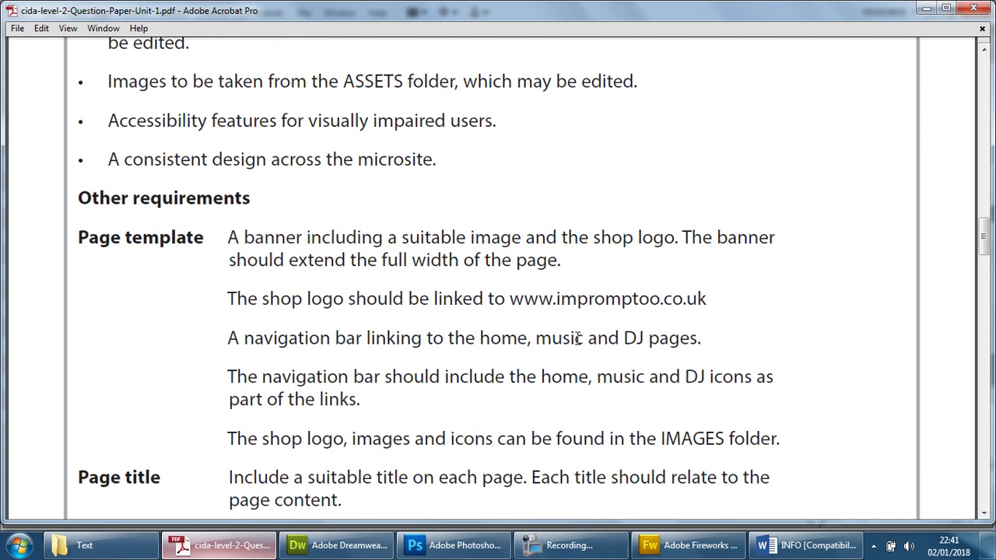
{"action": "scroll", "coordinate": [578, 340], "scroll_direction": "down", "scroll_amount": 3}
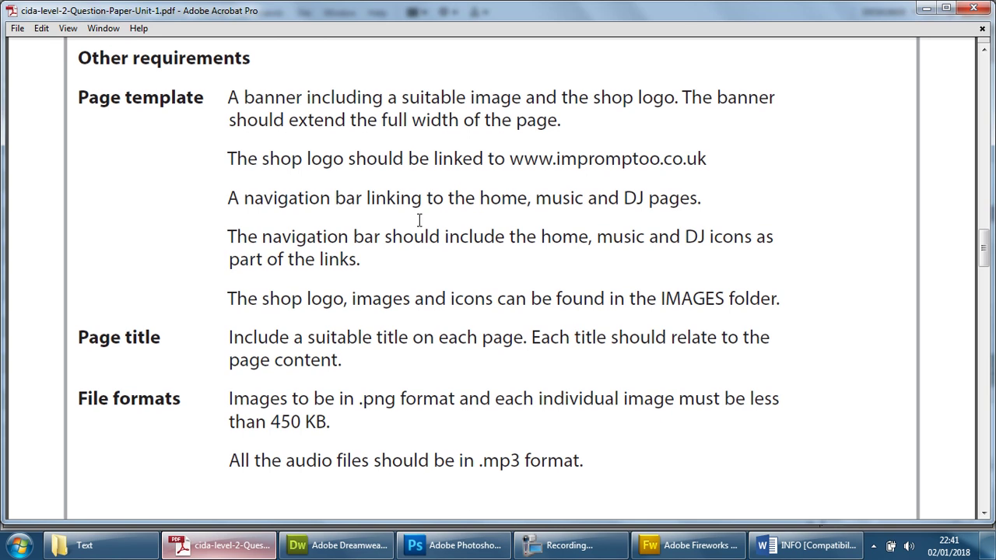
{"action": "scroll", "coordinate": [418, 220], "scroll_direction": "down", "scroll_amount": 13}
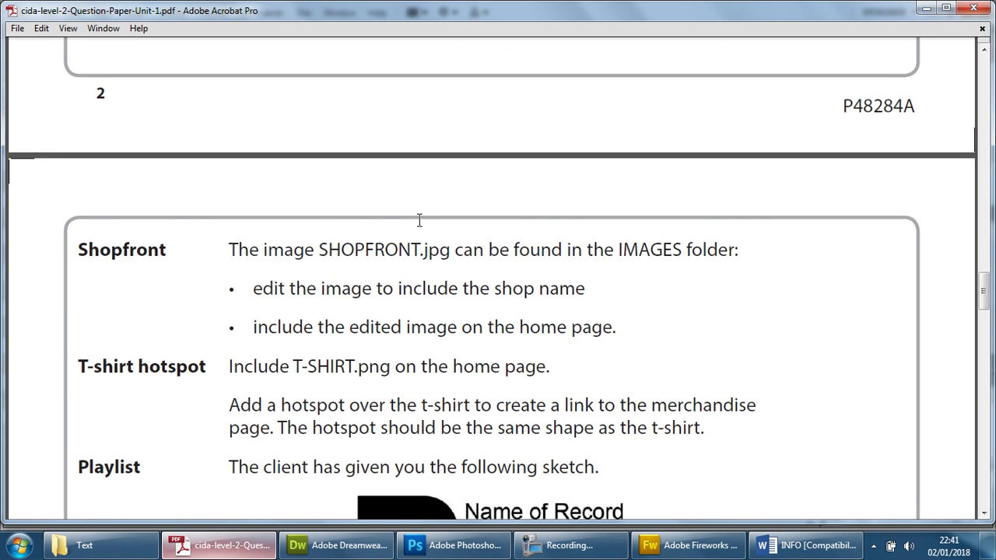
{"action": "scroll", "coordinate": [418, 220], "scroll_direction": "down", "scroll_amount": 4}
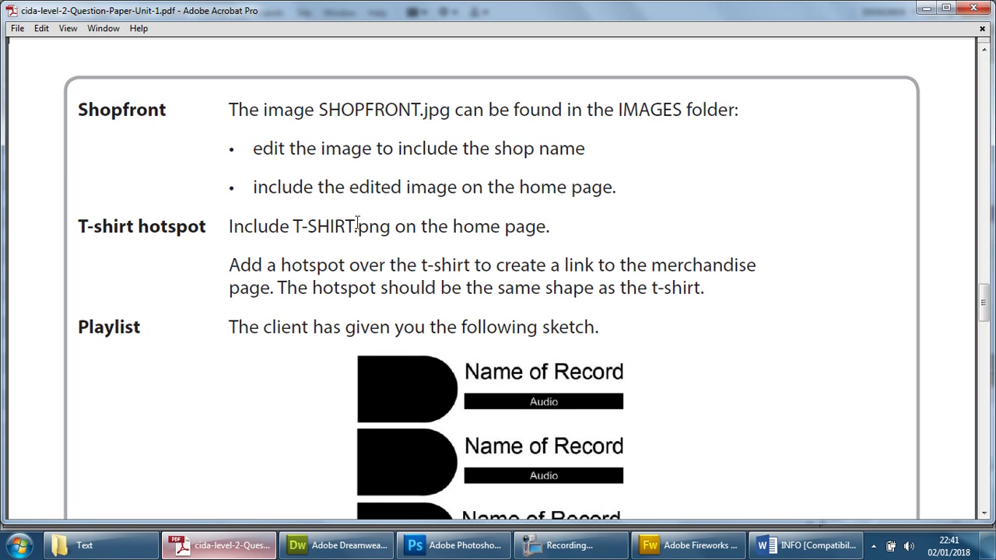
{"action": "double_click", "coordinate": [328, 225]}
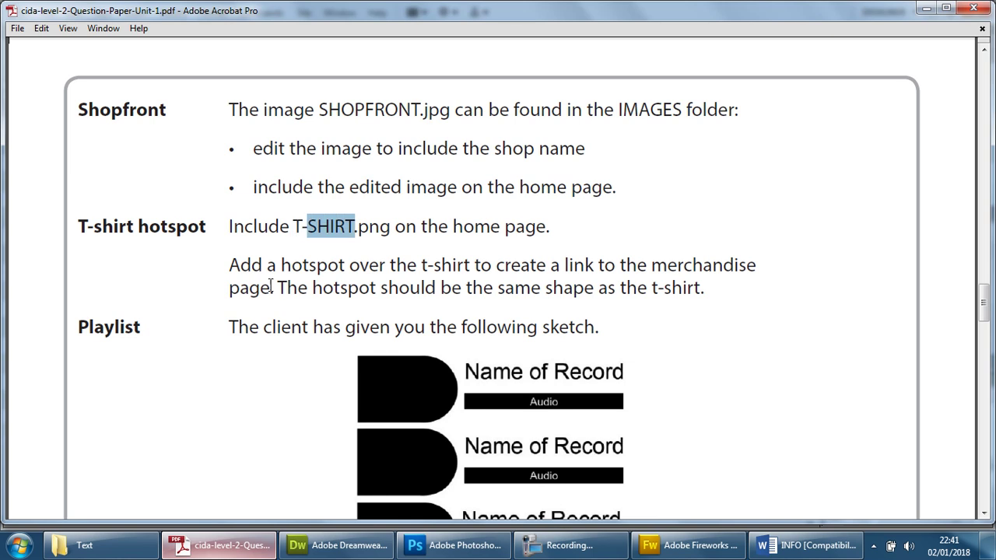